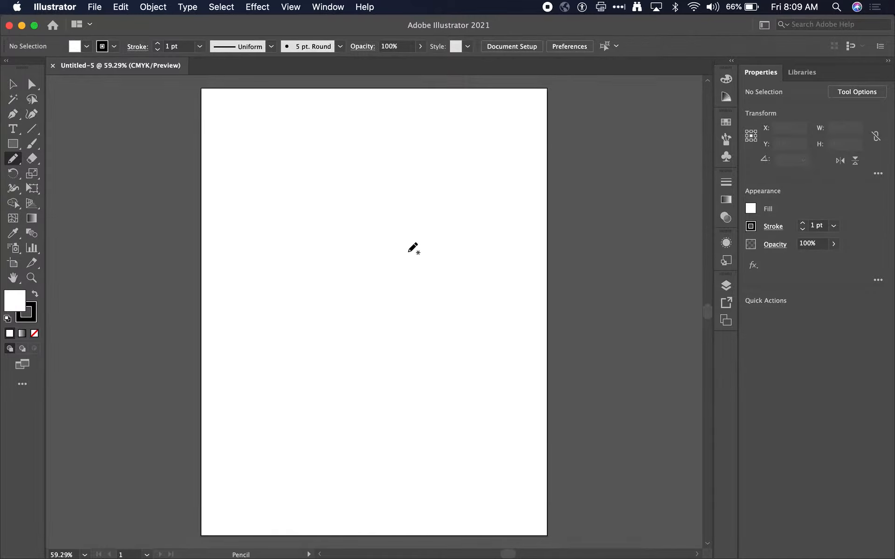
# - Detach the toolbar and the Libraries panel from their docks so both float over the document
pyautogui.press('v')
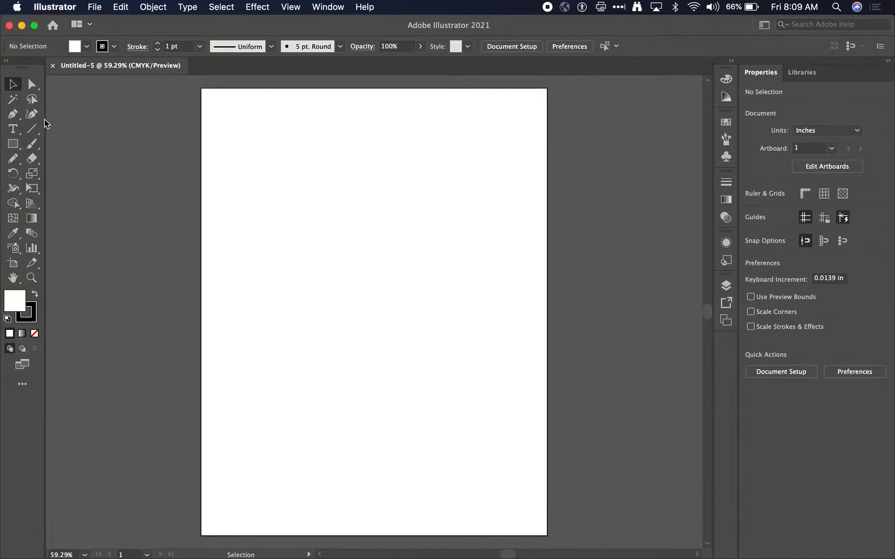
pyautogui.moveTo(22, 68); pyautogui.dragTo(265, 176)
pyautogui.moveTo(801, 72); pyautogui.dragTo(641, 138)
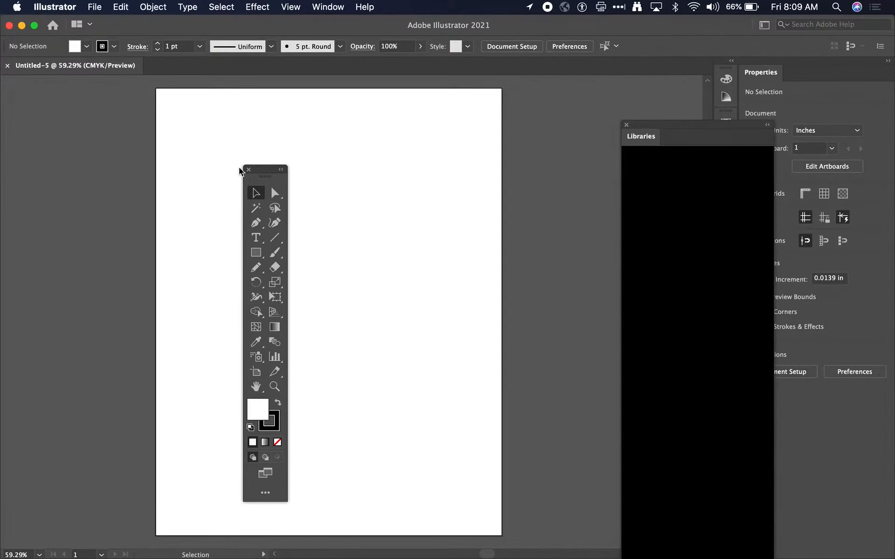
# - Reset the Essentials Classic workspace to its default panel layout
pyautogui.click(332, 6)
pyautogui.moveTo(404, 69)
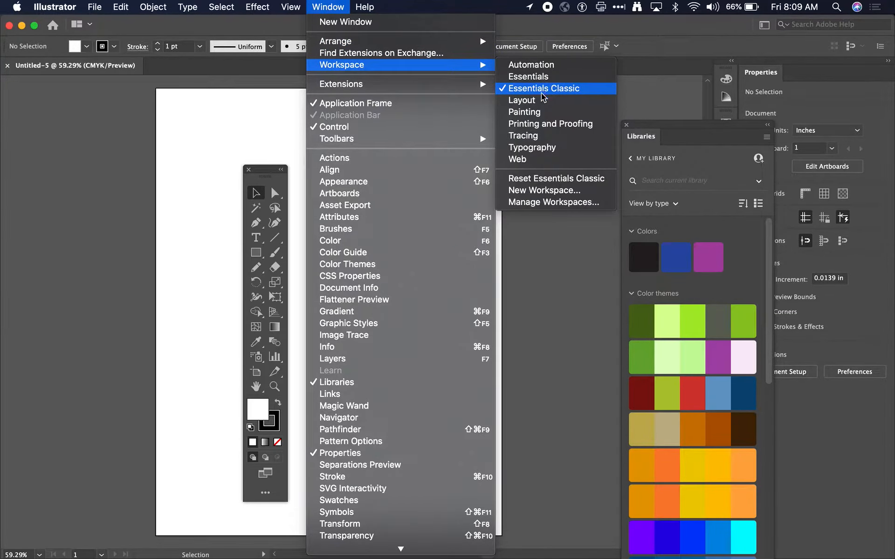
pyautogui.click(550, 178)
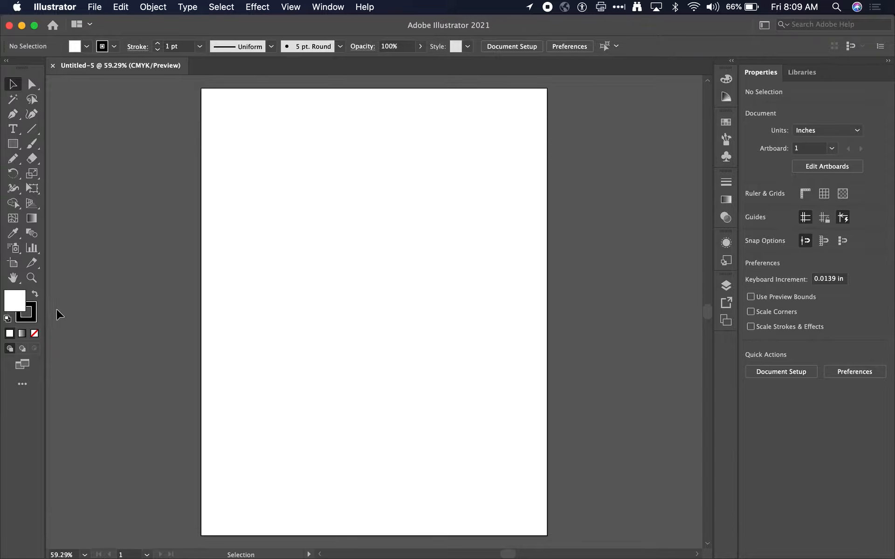
# - Set the fill to None and activate the Pencil tool
pyautogui.click(35, 333)
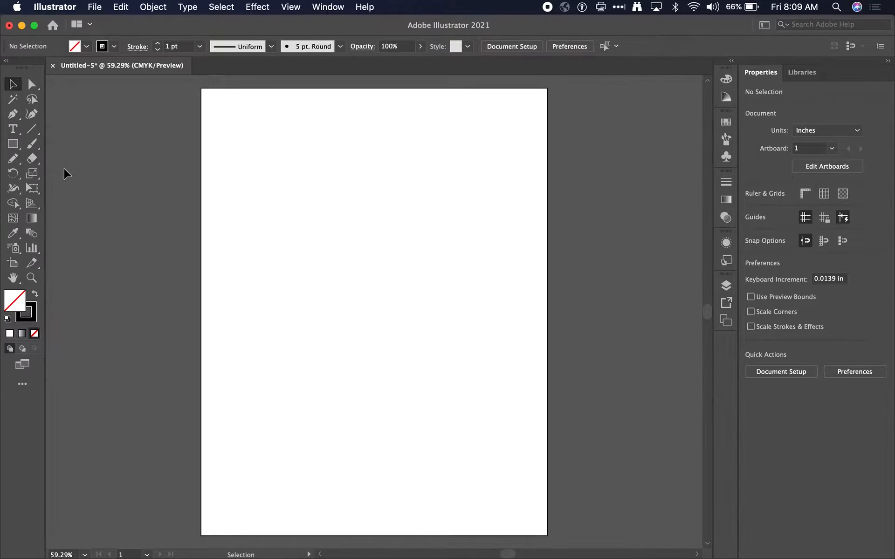
pyautogui.press('n')
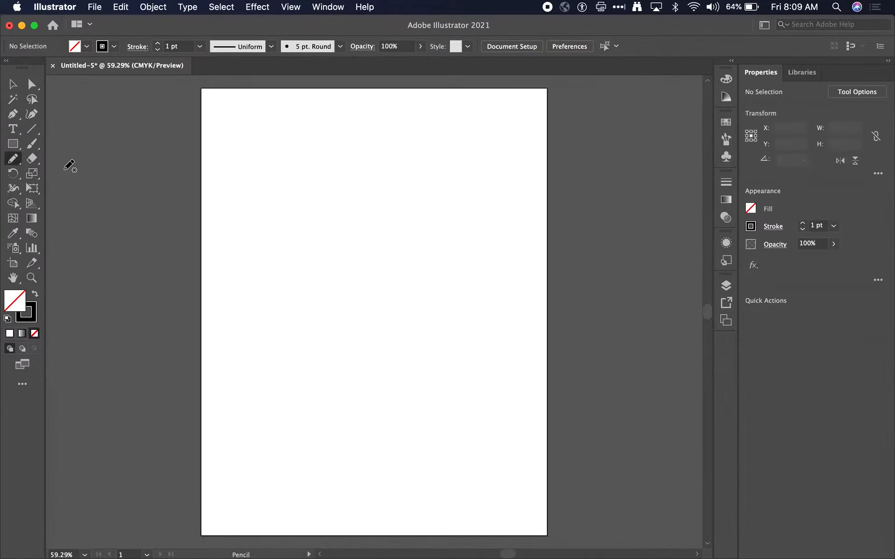
# - Examine the Pencil tool's options and the tools grouped with it, without changing any setting
pyautogui.click(14, 160)
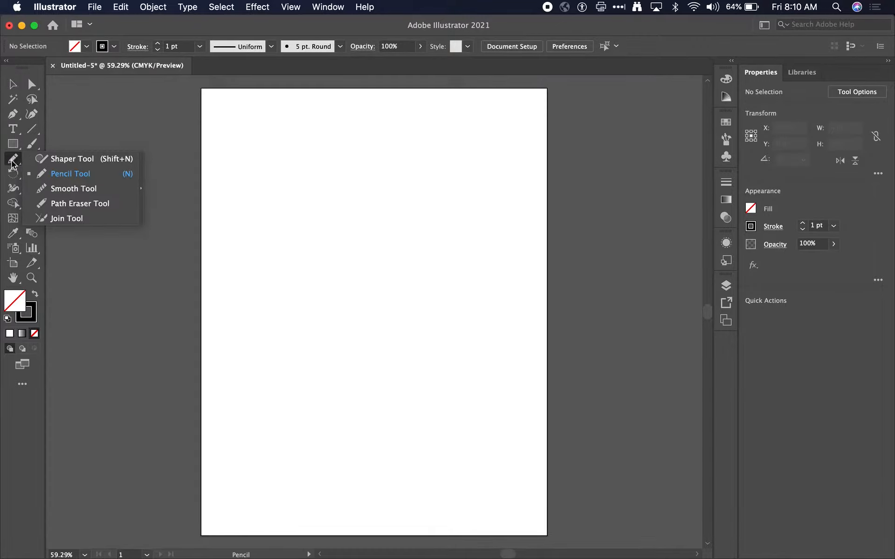
pyautogui.doubleClick(15, 163)
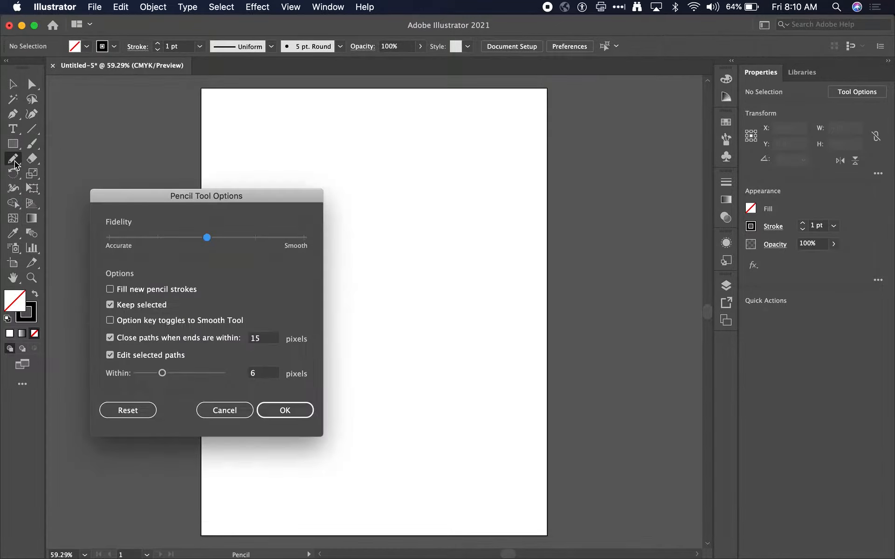
pyautogui.click(233, 410)
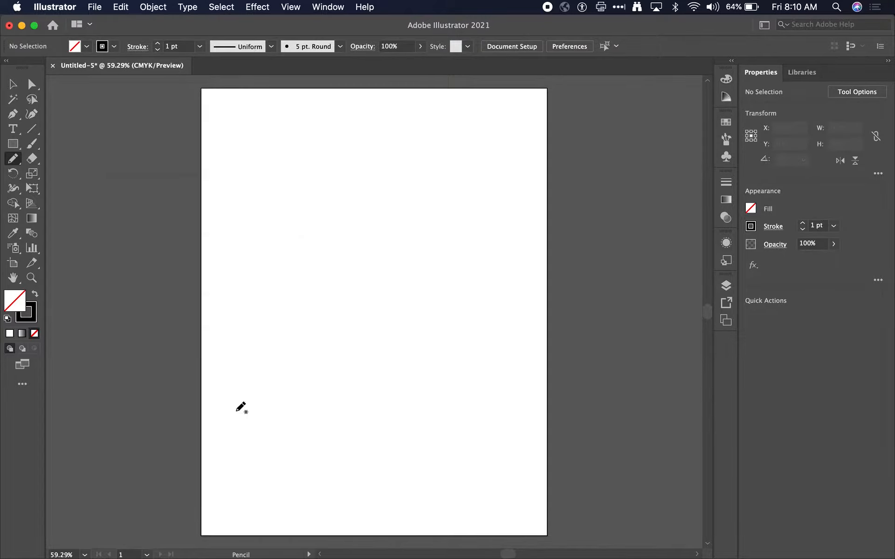
pyautogui.click(14, 161)
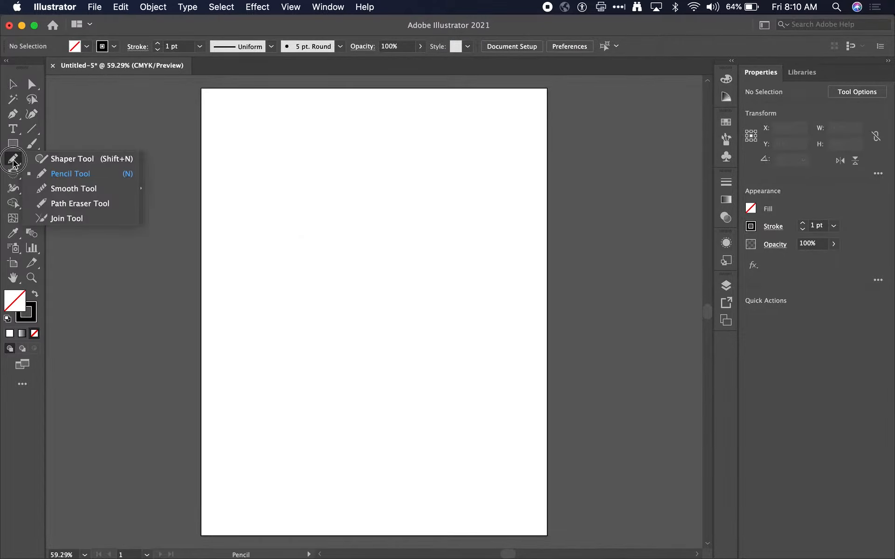
pyautogui.click(100, 159)
pyautogui.moveTo(19, 161); pyautogui.dragTo(46, 175)
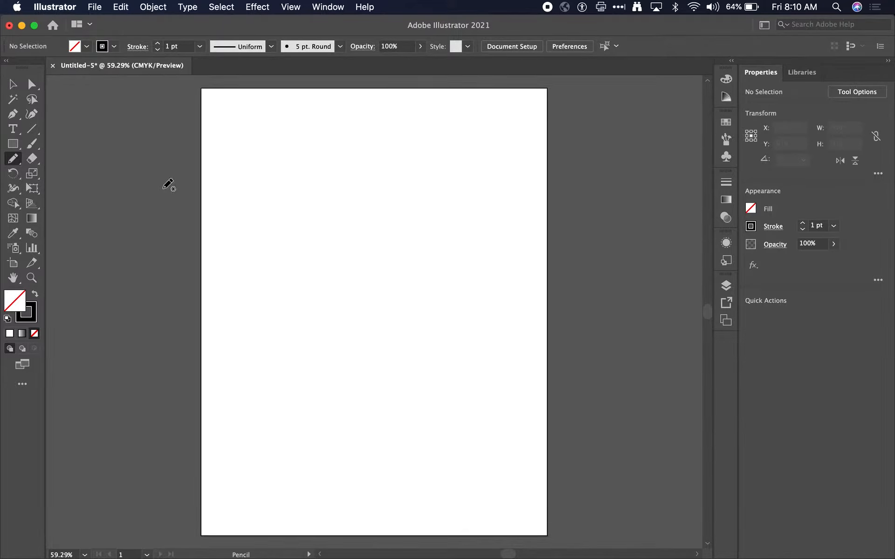
# - Draw two wavy pencil lines across the upper artboard, about 4.42 in and 2.71 in wide
pyautogui.moveTo(272, 226)
pyautogui.mouseDown()
pyautogui.moveTo(367, 215)
pyautogui.moveTo(451, 238)
pyautogui.mouseUp()
pyautogui.scroll(5, 368, 219)
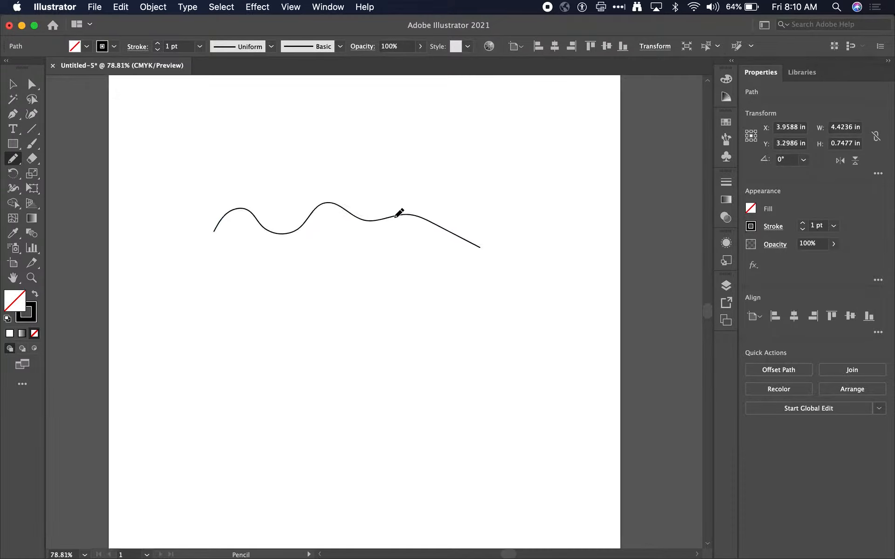
pyautogui.moveTo(176, 322)
pyautogui.mouseDown()
pyautogui.moveTo(205, 302)
pyautogui.moveTo(332, 295)
pyautogui.moveTo(461, 331)
pyautogui.mouseUp()
# - Draw two short, shaky pencil lines side by side below the waves, the second about 1.41 in wide
pyautogui.scroll(-3, 461, 335)
pyautogui.hscroll(-2, 461, 335)
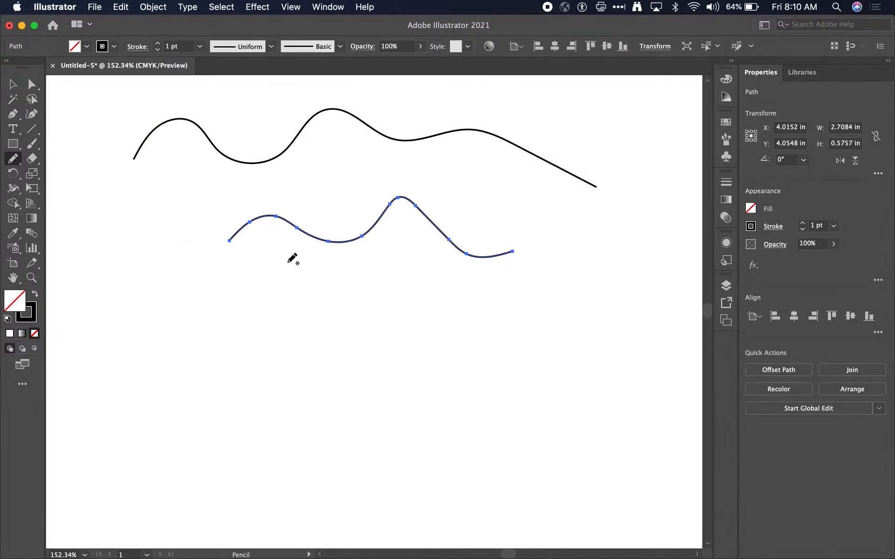
pyautogui.moveTo(289, 339)
pyautogui.mouseDown()
pyautogui.moveTo(334, 331)
pyautogui.moveTo(406, 338)
pyautogui.mouseUp()
pyautogui.moveTo(424, 337); pyautogui.dragTo(573, 326)
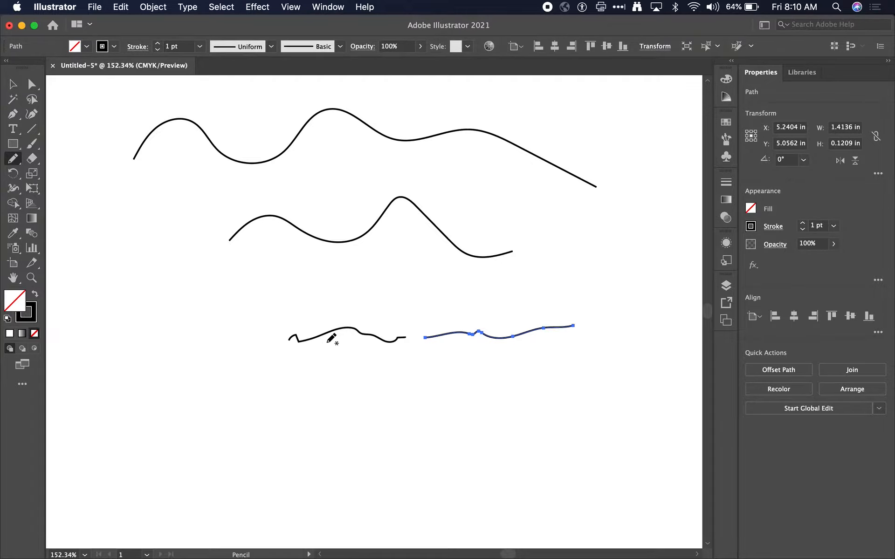
# - Undo the two short, shaky pencil lines below the waves
pyautogui.press('super')
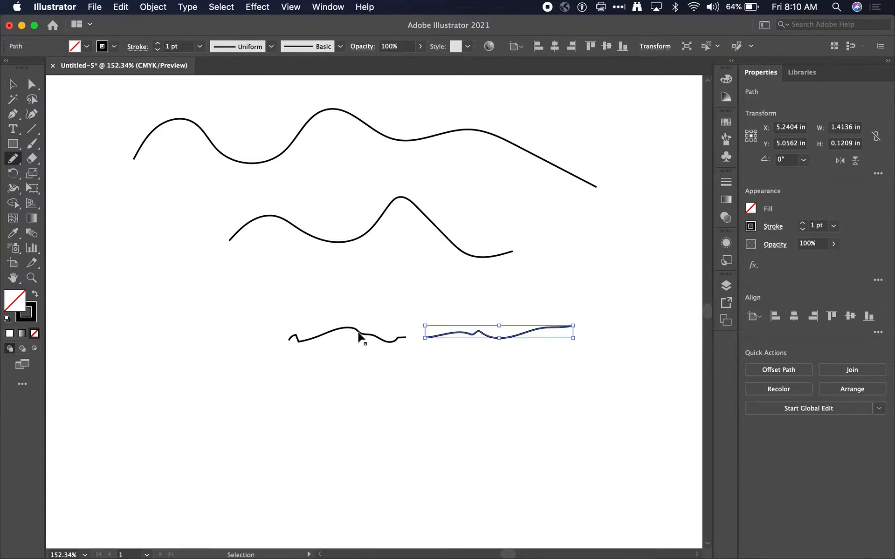
pyautogui.press('super+z')
pyautogui.press('super+z')
pyautogui.press('super+z')
pyautogui.press('super+z')
pyautogui.press('super+z')
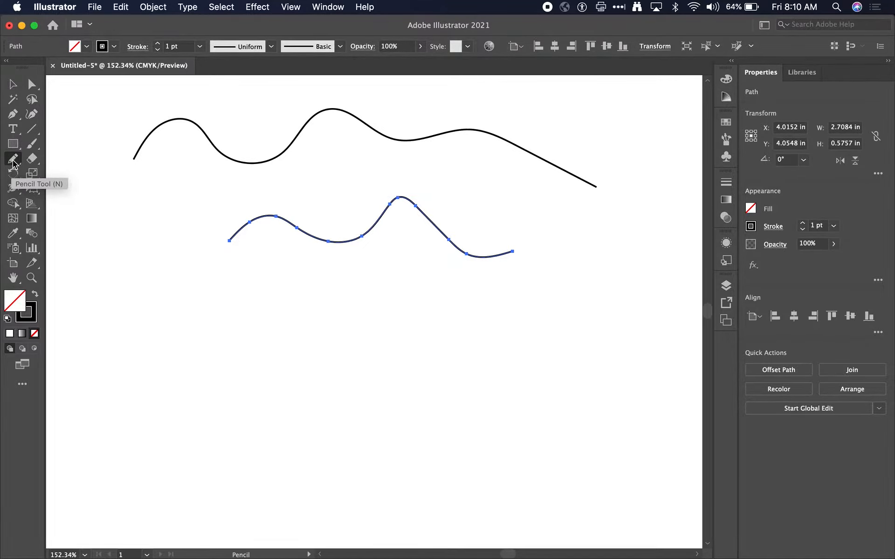
# - Set the Pencil fidelity to Accurate and draw a jagged line about 1.52 in wide below the waves
pyautogui.doubleClick(13, 162)
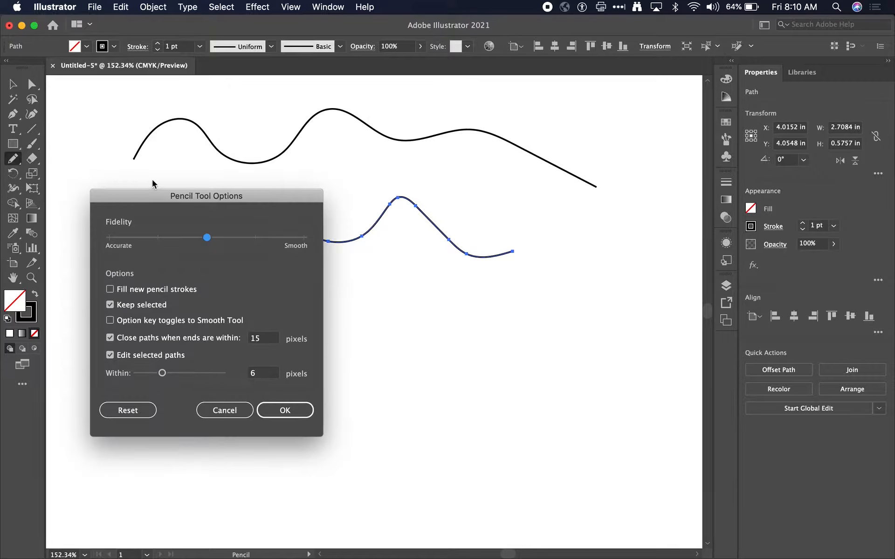
pyautogui.moveTo(156, 194); pyautogui.dragTo(120, 257)
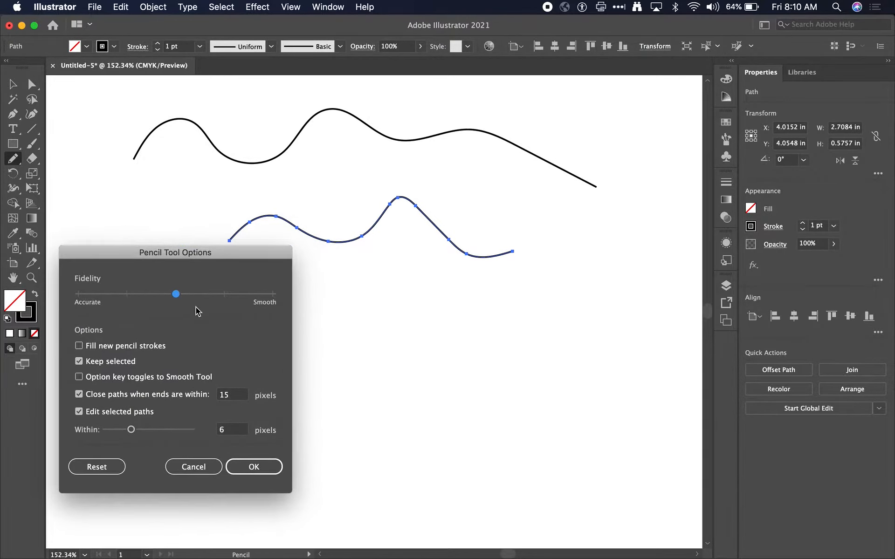
pyautogui.click(79, 295)
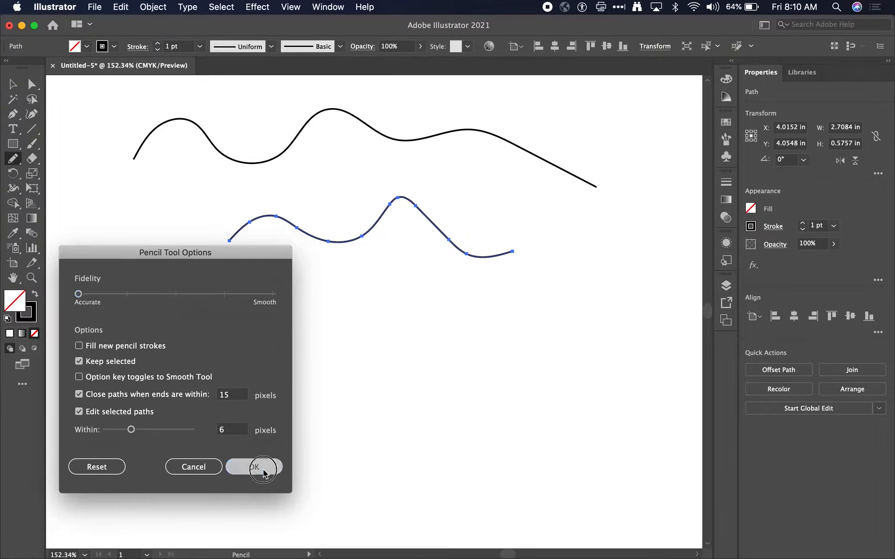
pyautogui.click(254, 466)
pyautogui.moveTo(234, 370)
pyautogui.mouseDown()
pyautogui.moveTo(285, 379)
pyautogui.moveTo(391, 360)
pyautogui.moveTo(360, 337)
pyautogui.moveTo(379, 315)
pyautogui.mouseUp()
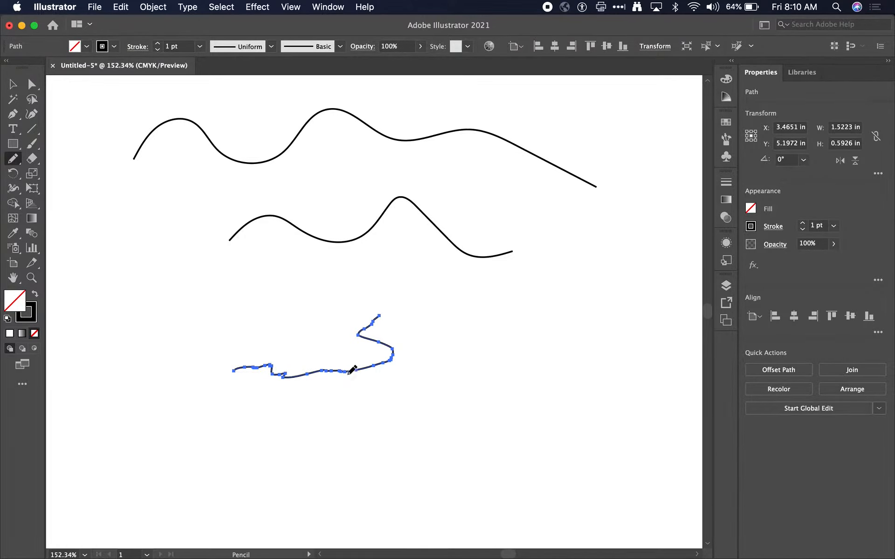
# - Set the Pencil fidelity to Smooth and draw a similar line about 1.43 in wide beside the jagged one
pyautogui.doubleClick(12, 159)
pyautogui.moveTo(262, 295); pyautogui.dragTo(273, 294)
pyautogui.click(260, 466)
pyautogui.moveTo(353, 419)
pyautogui.mouseDown()
pyautogui.moveTo(387, 416)
pyautogui.moveTo(412, 427)
pyautogui.moveTo(495, 400)
pyautogui.moveTo(478, 342)
pyautogui.moveTo(499, 310)
pyautogui.mouseUp()
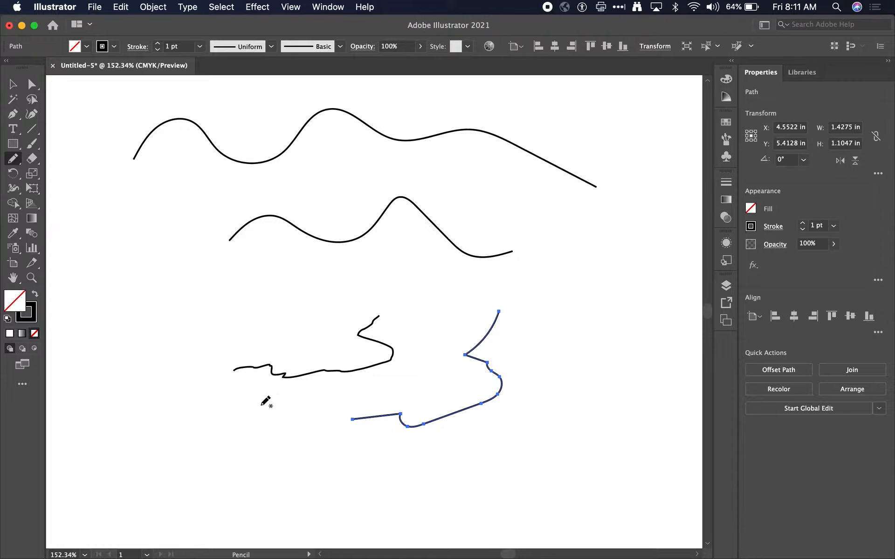
# - Set the Pencil fidelity one notch below Smooth, then draw an open loop about 0.91 in wide and a closed loop about 0.71 in wide
pyautogui.doubleClick(12, 159)
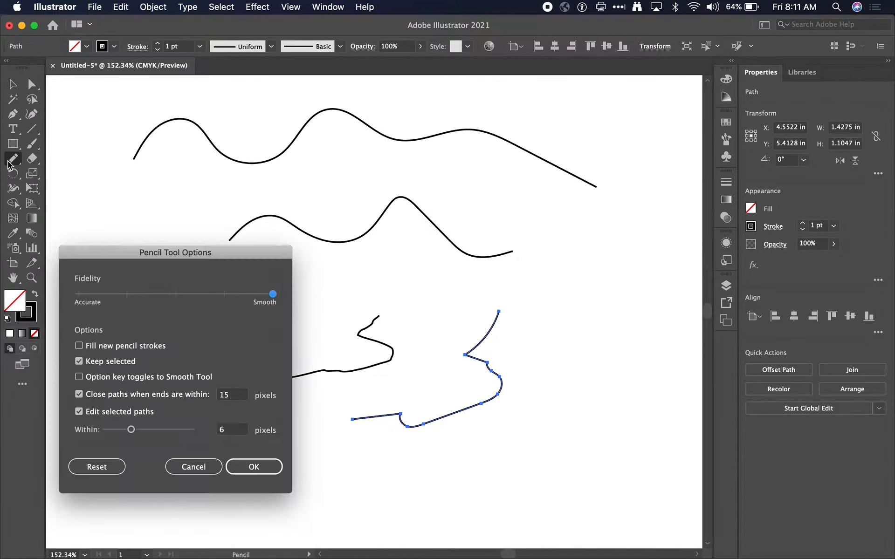
pyautogui.click(225, 294)
pyautogui.click(256, 467)
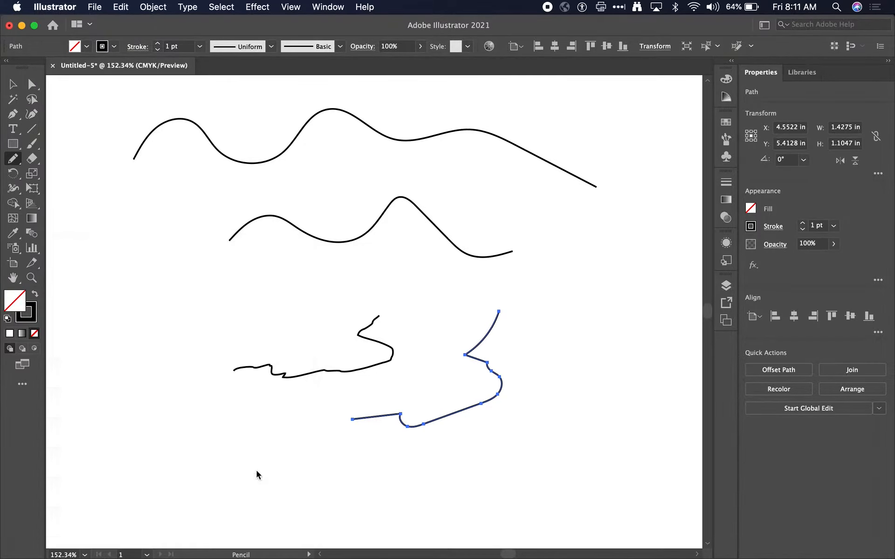
pyautogui.moveTo(240, 288)
pyautogui.mouseDown()
pyautogui.moveTo(191, 289)
pyautogui.moveTo(176, 316)
pyautogui.moveTo(202, 341)
pyautogui.moveTo(264, 340)
pyautogui.moveTo(268, 318)
pyautogui.moveTo(255, 301)
pyautogui.mouseUp()
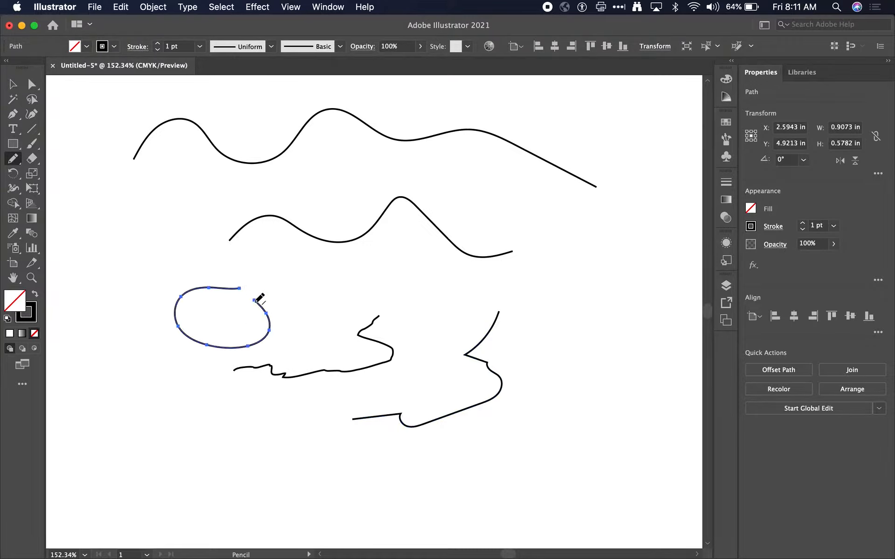
pyautogui.moveTo(298, 258)
pyautogui.mouseDown()
pyautogui.moveTo(286, 283)
pyautogui.moveTo(299, 311)
pyautogui.moveTo(359, 286)
pyautogui.moveTo(350, 263)
pyautogui.moveTo(304, 256)
pyautogui.mouseUp()
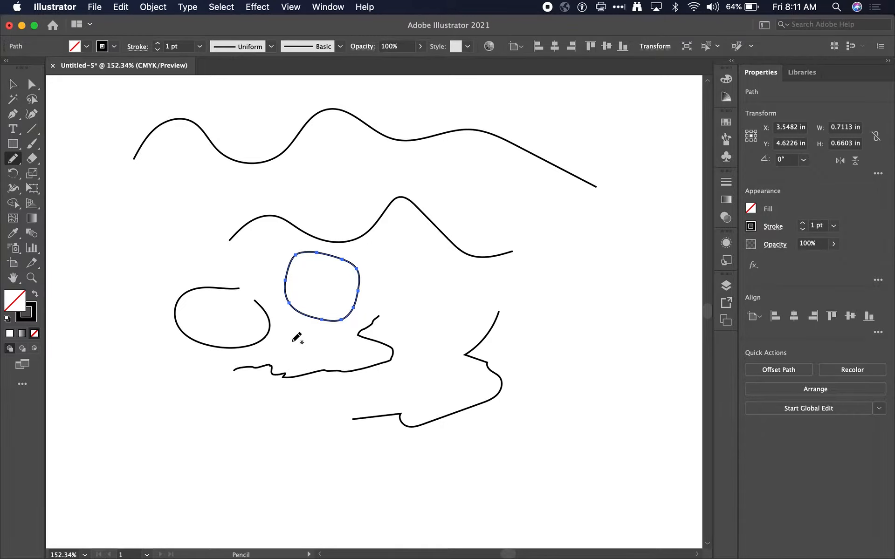
# - Review the Pencil's option for editing selected paths, and move the jagged line slightly down and to the left
pyautogui.doubleClick(14, 161)
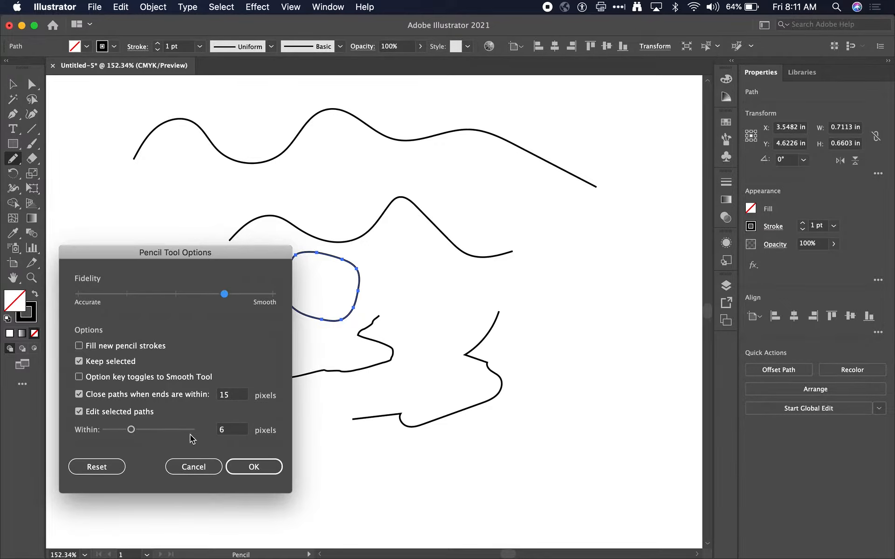
pyautogui.click(253, 474)
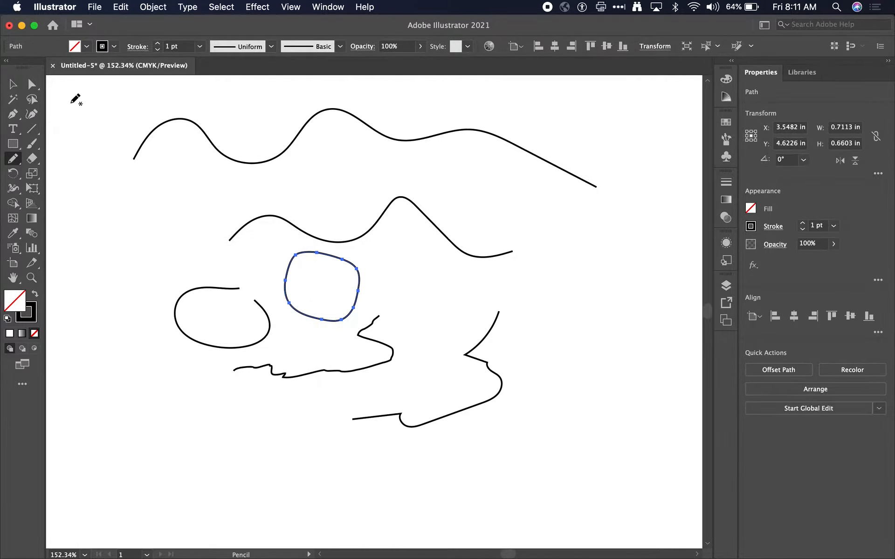
pyautogui.press('v')
pyautogui.click(377, 342)
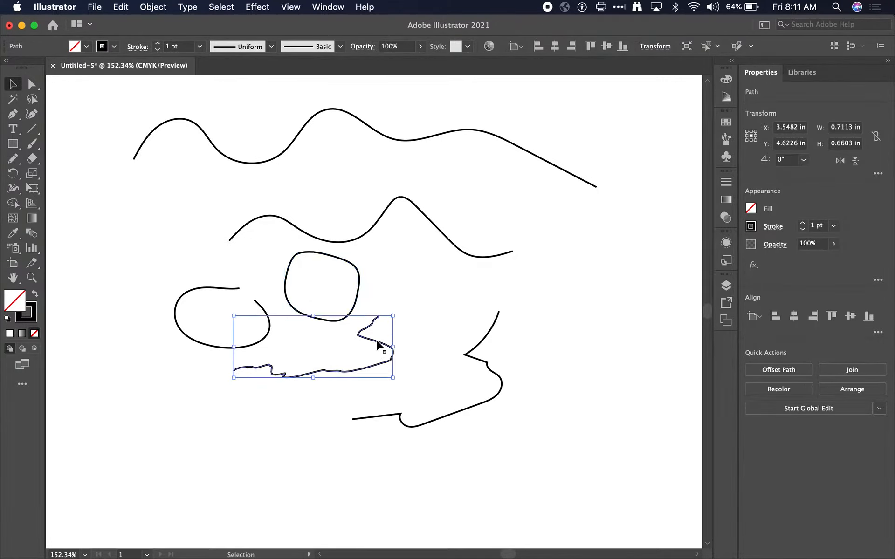
pyautogui.moveTo(379, 345); pyautogui.dragTo(358, 351)
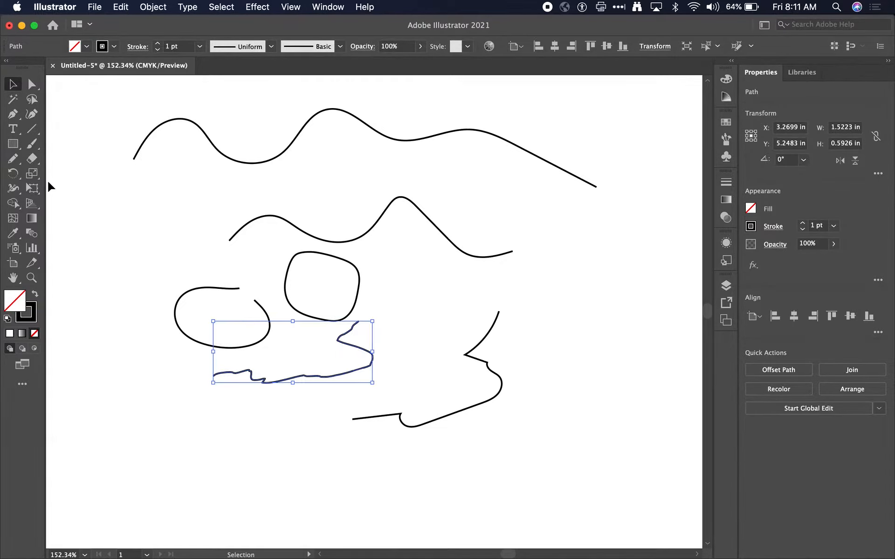
# - Redraw the upper end and outer bend of the selected jagged path as smoother curves with the Pencil tool
pyautogui.press('n')
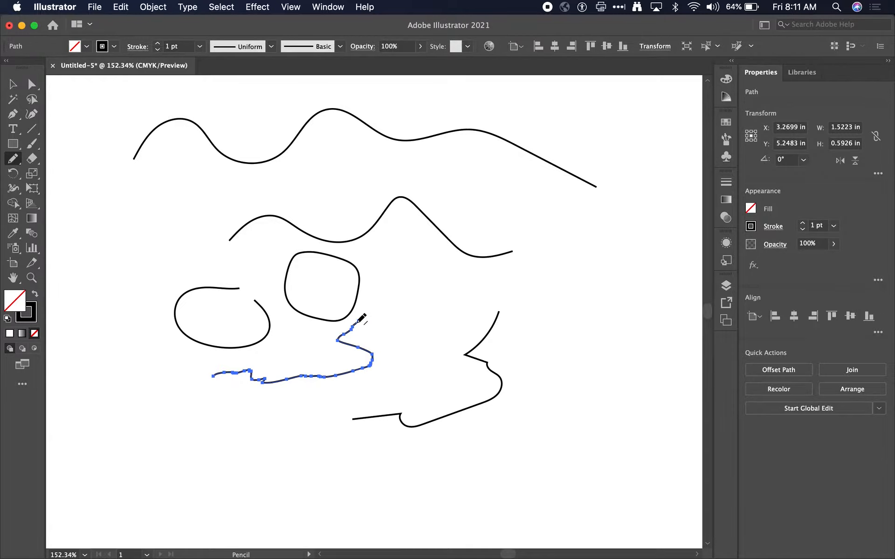
pyautogui.scroll(5, 371, 324)
pyautogui.moveTo(365, 324)
pyautogui.mouseDown()
pyautogui.moveTo(342, 358)
pyautogui.moveTo(351, 391)
pyautogui.moveTo(391, 411)
pyautogui.mouseUp()
pyautogui.scroll(-5, 391, 410)
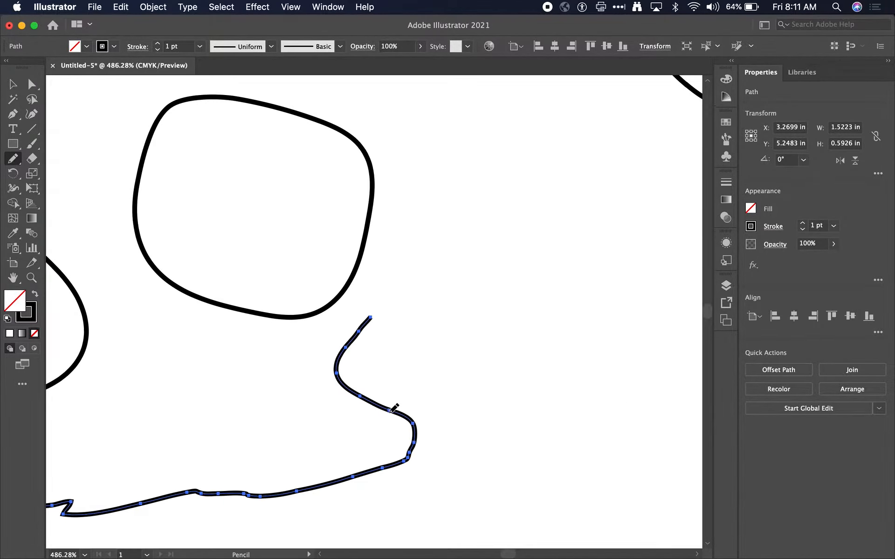
pyautogui.moveTo(400, 298)
pyautogui.mouseDown()
pyautogui.moveTo(421, 330)
pyautogui.moveTo(410, 350)
pyautogui.moveTo(375, 366)
pyautogui.mouseUp()
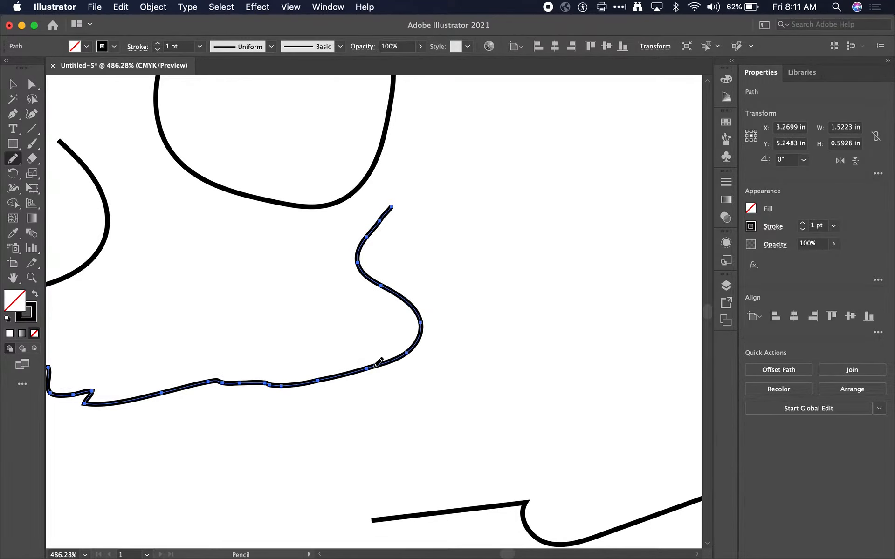
# - Redraw the lower middle section of the selected path as a gentle wave that rejoins the existing line
pyautogui.hscroll(-5, 306, 366)
pyautogui.scroll(-2, 305, 366)
pyautogui.moveTo(235, 373)
pyautogui.mouseDown()
pyautogui.moveTo(330, 369)
pyautogui.moveTo(372, 353)
pyautogui.mouseUp()
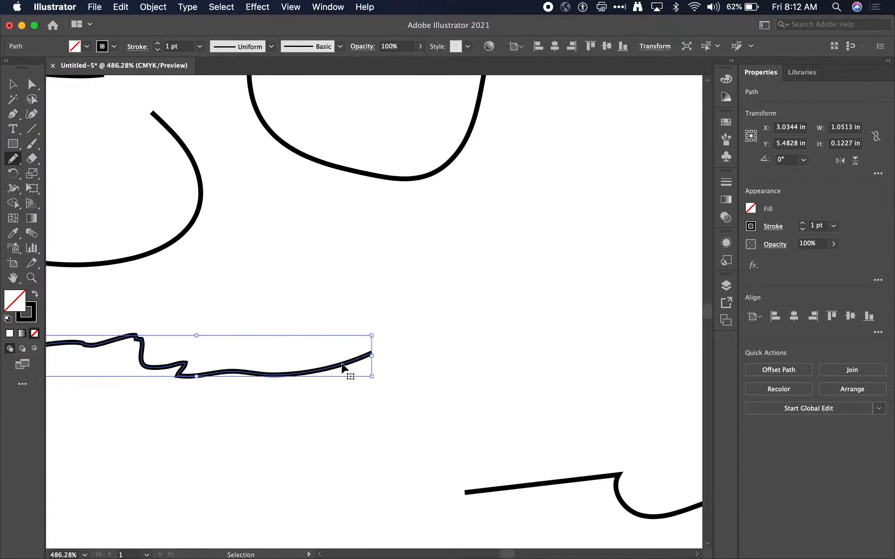
pyautogui.press('super+z')
pyautogui.moveTo(269, 360)
pyautogui.mouseDown()
pyautogui.moveTo(366, 372)
pyautogui.moveTo(392, 356)
pyautogui.mouseUp()
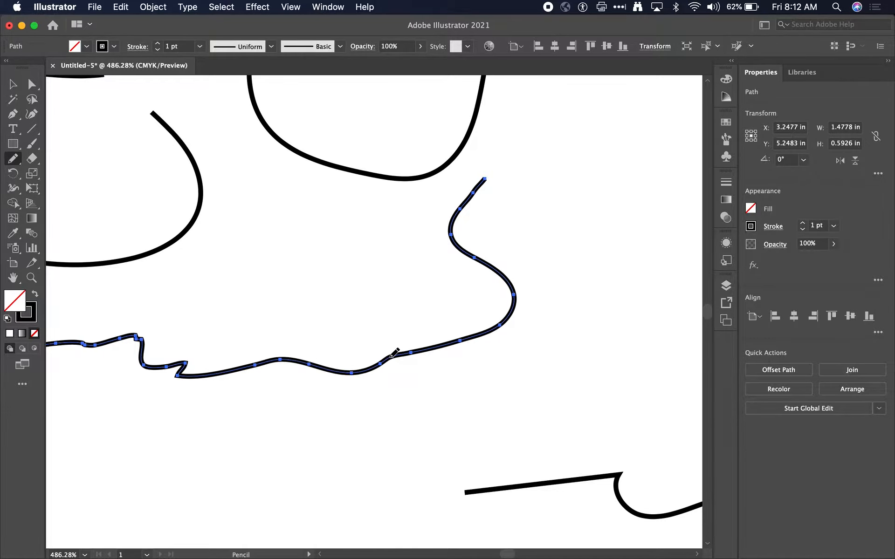
pyautogui.hscroll(-5, 122, 335)
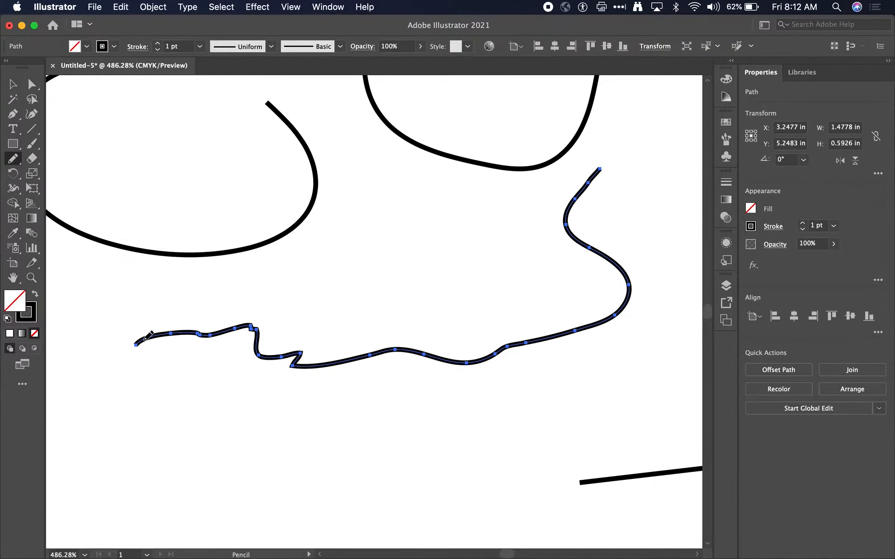
# - Redraw the jagged left section of the selected path as a smooth wave that rejoins the existing line
pyautogui.moveTo(152, 334)
pyautogui.mouseDown()
pyautogui.moveTo(236, 337)
pyautogui.moveTo(278, 365)
pyautogui.moveTo(310, 368)
pyautogui.mouseUp()
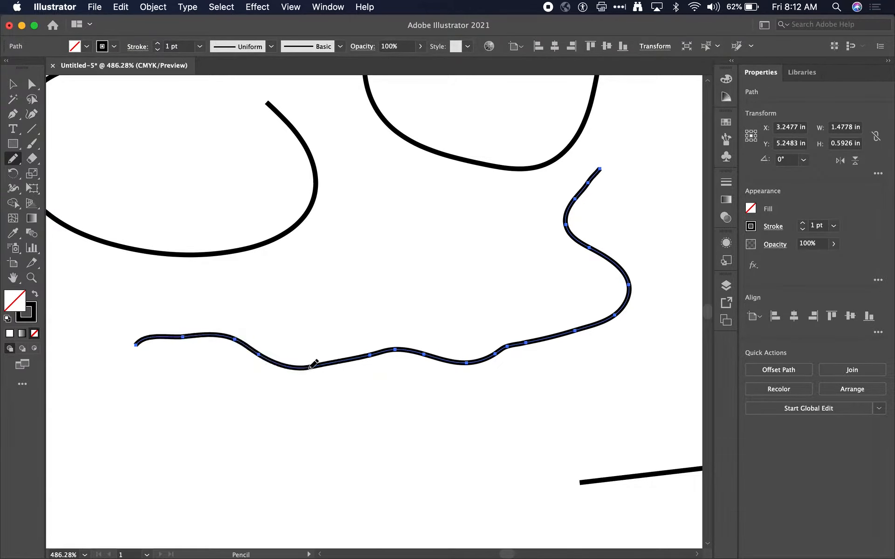
pyautogui.hscroll(3, 402, 368)
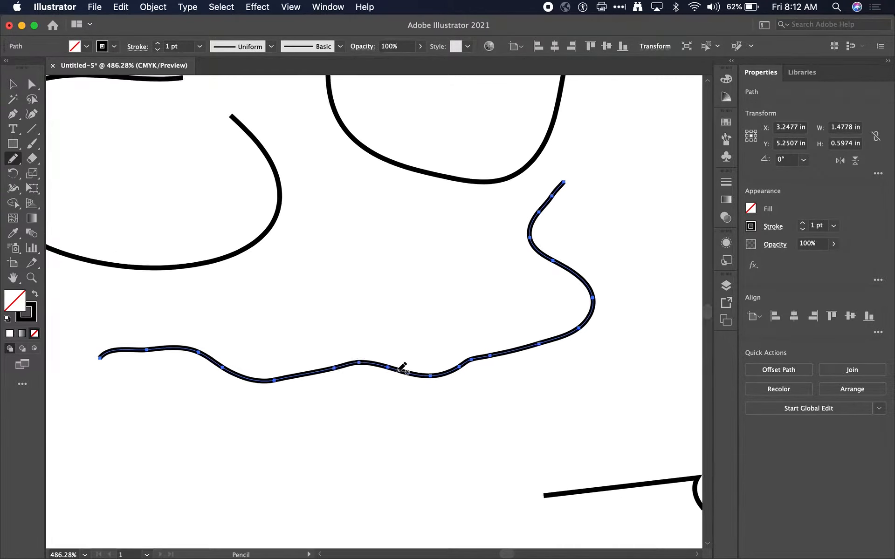
pyautogui.hscroll(-7, 402, 368)
pyautogui.scroll(4, 403, 368)
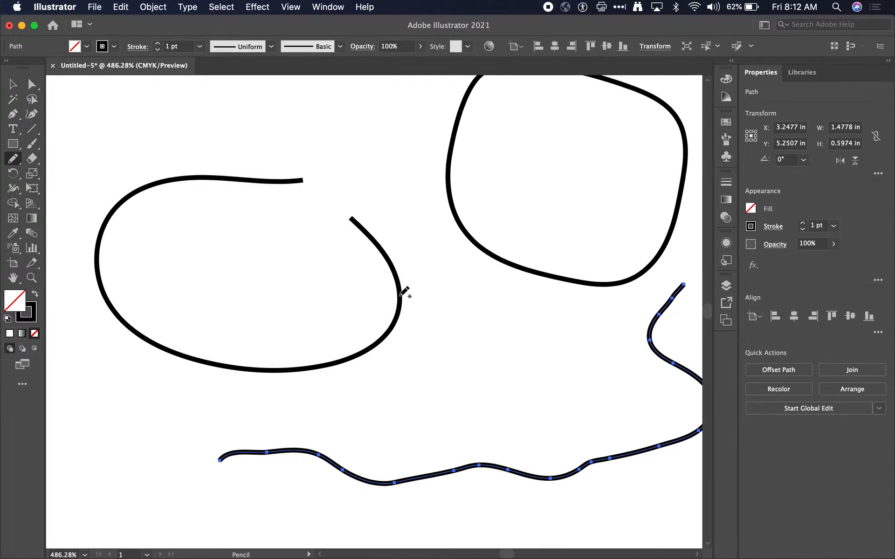
pyautogui.moveTo(392, 229)
pyautogui.mouseDown()
pyautogui.moveTo(333, 257)
pyautogui.moveTo(367, 196)
pyautogui.moveTo(338, 182)
pyautogui.mouseUp()
pyautogui.press('super+z')
pyautogui.press('super+z')
# - Select the open loop and close its gap with a thumb-shaped Pencil bulge, making the shape about 0.78 in tall
pyautogui.click(10, 85)
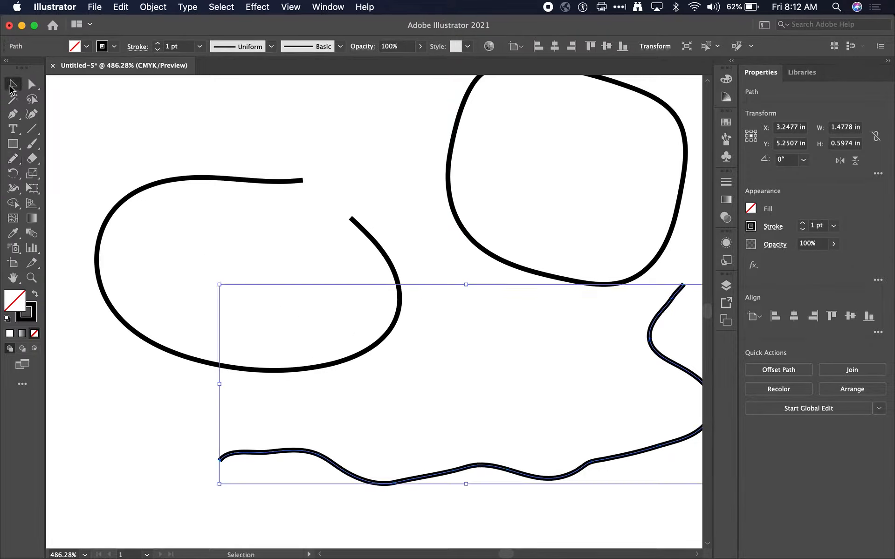
pyautogui.click(361, 231)
pyautogui.click(362, 231)
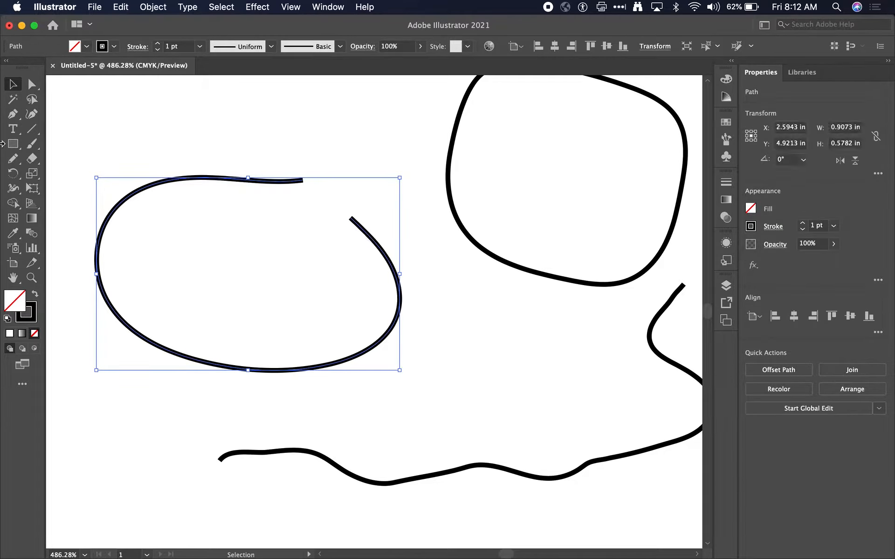
pyautogui.press('n')
pyautogui.moveTo(366, 230)
pyautogui.mouseDown()
pyautogui.moveTo(355, 127)
pyautogui.moveTo(310, 129)
pyautogui.moveTo(302, 180)
pyautogui.mouseUp()
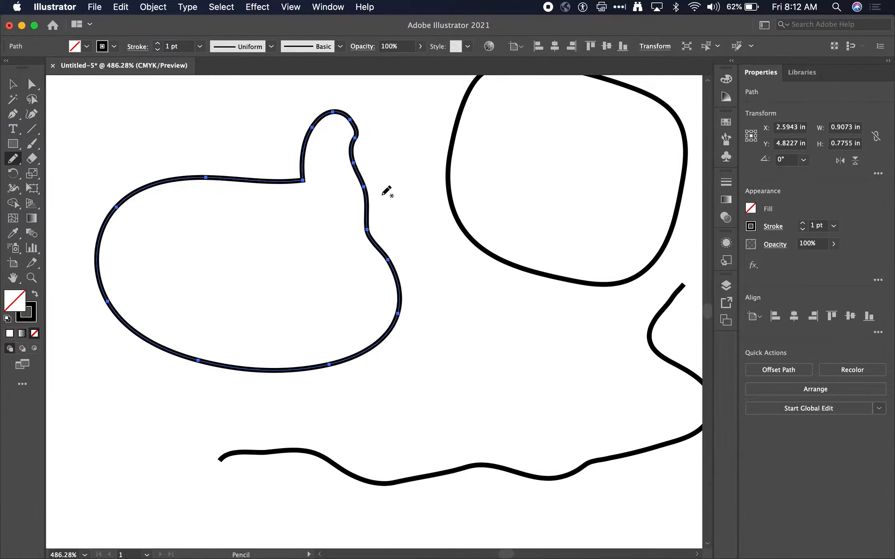
# - Fill the closed thumb-shaped loop with the red color #b74043
pyautogui.hscroll(5, 236, 274)
pyautogui.scroll(-1, 236, 274)
pyautogui.scroll(-5, 237, 275)
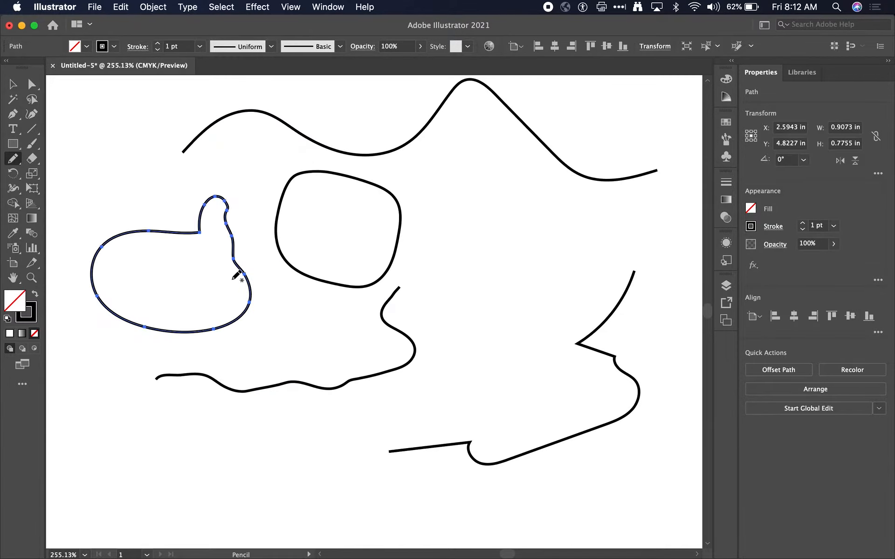
pyautogui.scroll(-1, 236, 275)
pyautogui.hscroll(1, 237, 275)
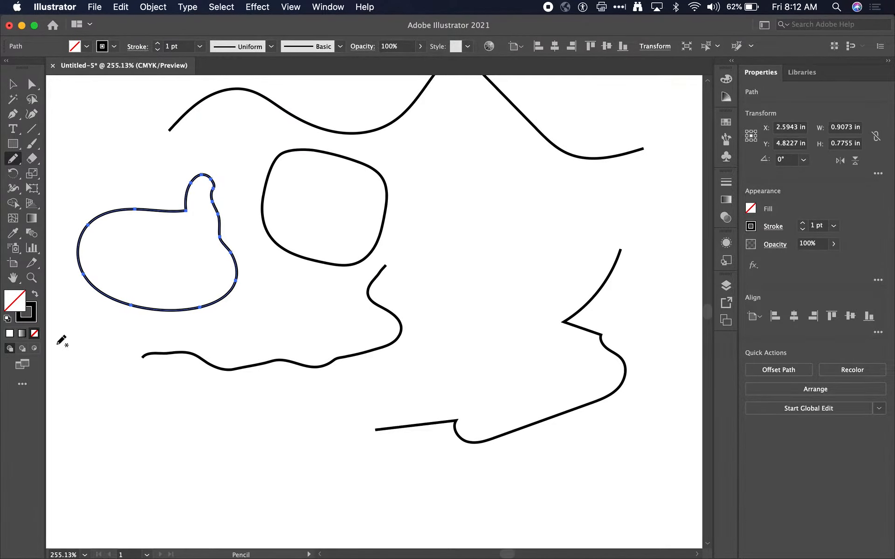
pyautogui.doubleClick(20, 299)
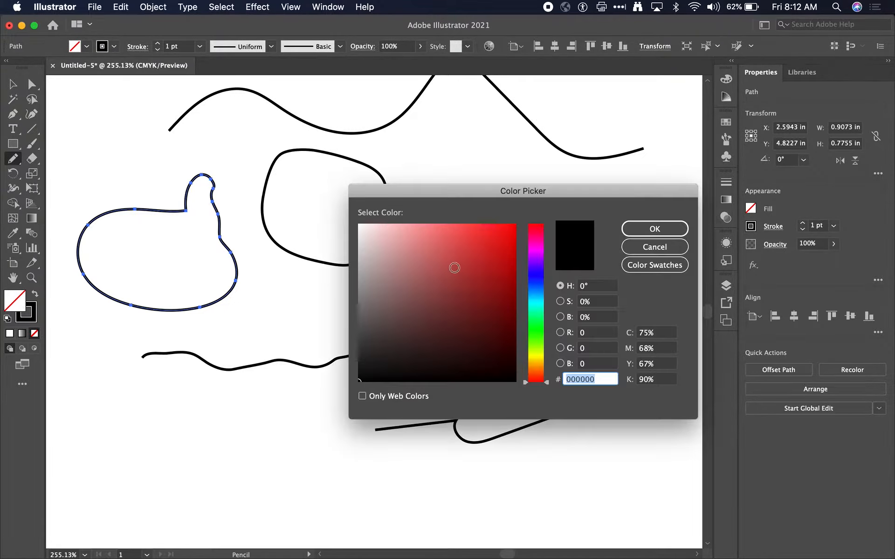
pyautogui.write('b74043')
pyautogui.click(631, 228)
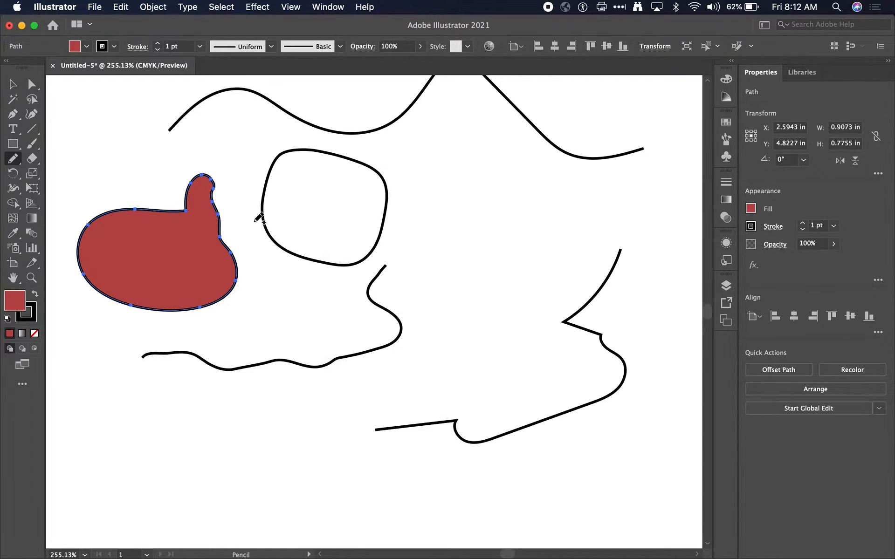
# - Select the open wavy path below the filled shape and fill it with the muted pink #bc7777
pyautogui.click(13, 84)
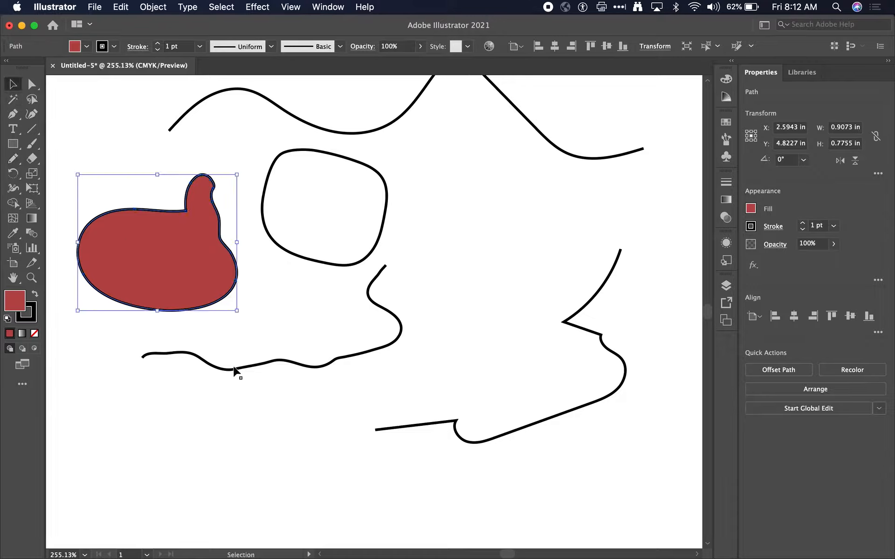
pyautogui.click(252, 373)
pyautogui.click(254, 369)
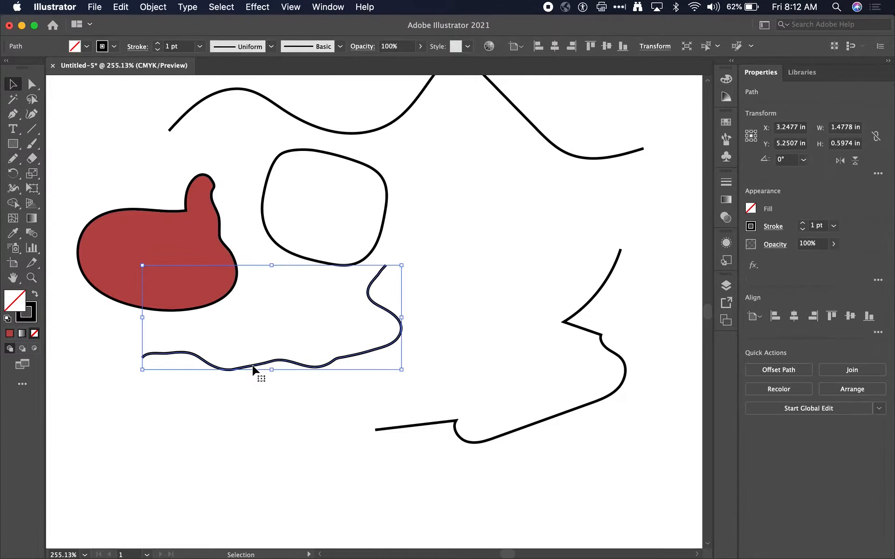
pyautogui.click(32, 314)
pyautogui.click(11, 296)
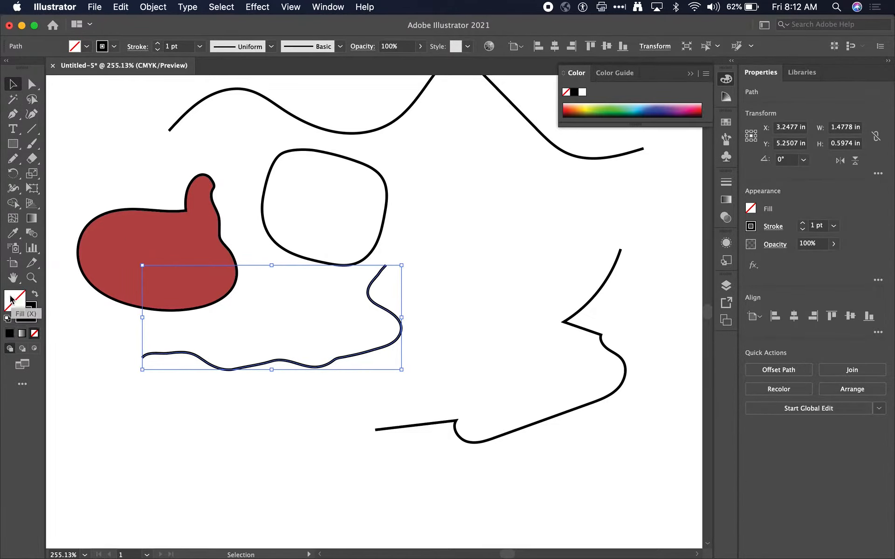
pyautogui.doubleClick(11, 298)
pyautogui.click(417, 265)
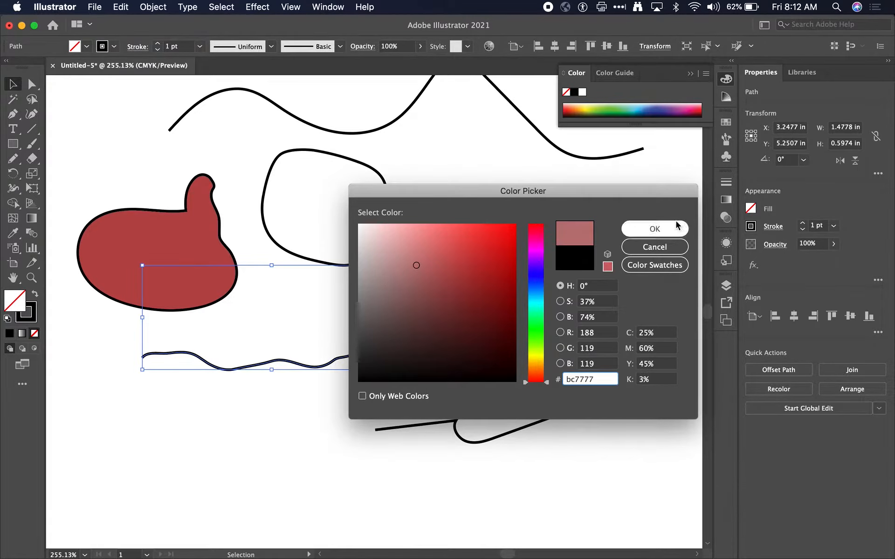
pyautogui.click(676, 229)
# - Inspect how the fill spans the open path's endpoints, and remove the fill from that path
pyautogui.scroll(3, 406, 311)
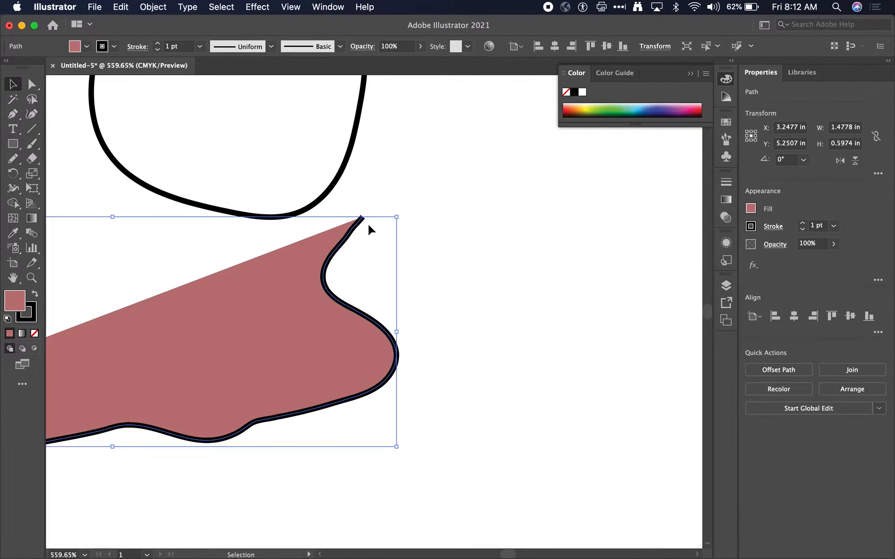
pyautogui.hscroll(-2, 327, 317)
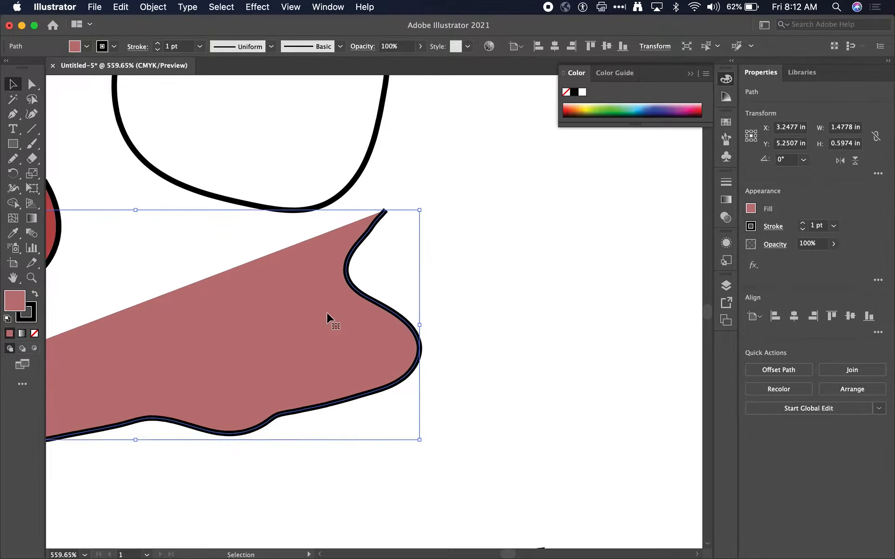
pyautogui.hscroll(-3, 328, 313)
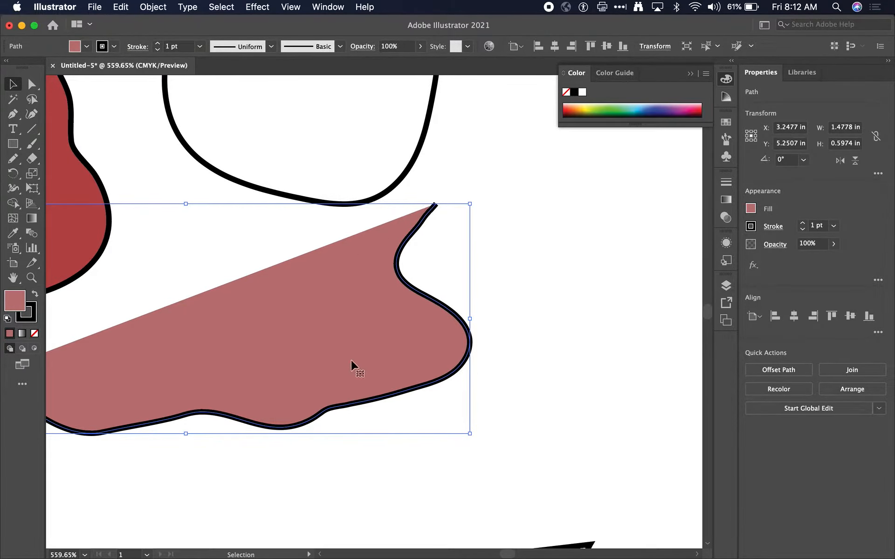
pyautogui.hscroll(-4, 398, 363)
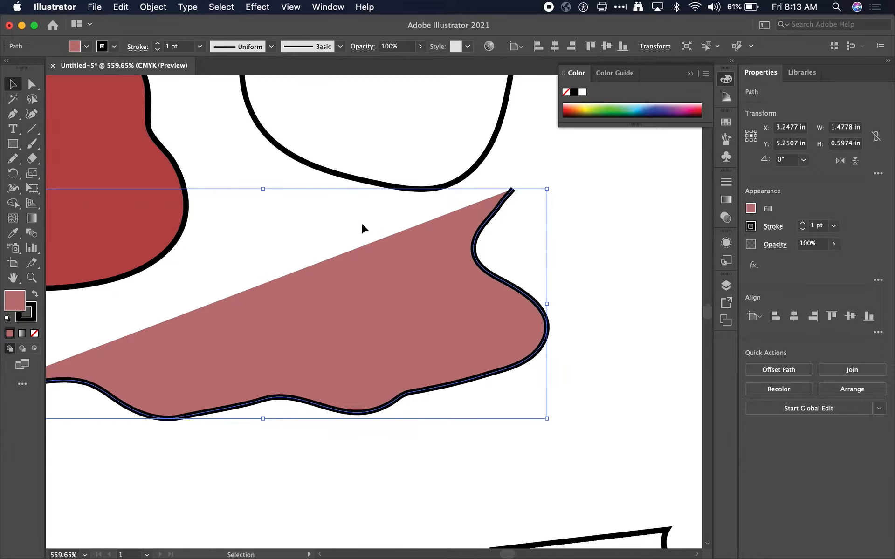
pyautogui.click(35, 333)
# - Draw an irregular Pencil path about 1.91 in wide and 1.13 in tall in the empty area below the other paths
pyautogui.scroll(-8, 262, 326)
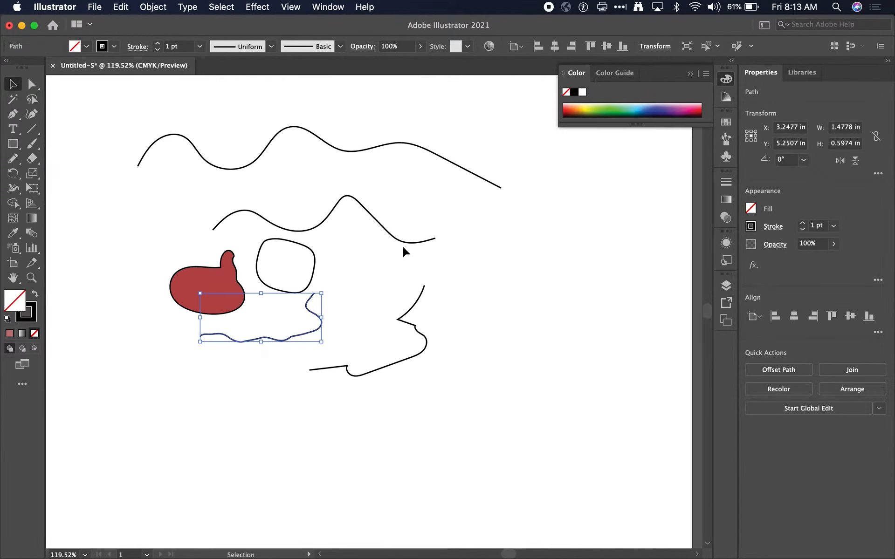
pyautogui.click(13, 159)
pyautogui.moveTo(359, 433); pyautogui.dragTo(510, 426)
pyautogui.scroll(8, 371, 423)
# - Smooth the new path's right-hand side and upper-right notch with the Smooth tool
pyautogui.moveTo(13, 158); pyautogui.dragTo(52, 184)
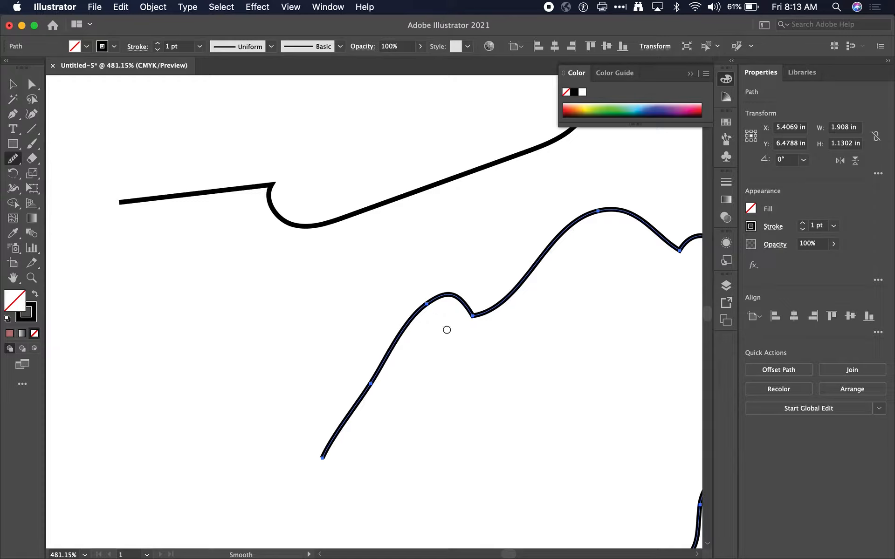
pyautogui.hscroll(4, 490, 321)
pyautogui.scroll(-5, 489, 322)
pyautogui.moveTo(498, 326)
pyautogui.mouseDown()
pyautogui.moveTo(508, 329)
pyautogui.moveTo(443, 376)
pyautogui.moveTo(499, 354)
pyautogui.moveTo(556, 216)
pyautogui.mouseUp()
pyautogui.hscroll(4, 568, 362)
pyautogui.scroll(8, 567, 362)
pyautogui.moveTo(443, 230); pyautogui.dragTo(379, 223)
pyautogui.moveTo(448, 250); pyautogui.dragTo(465, 343)
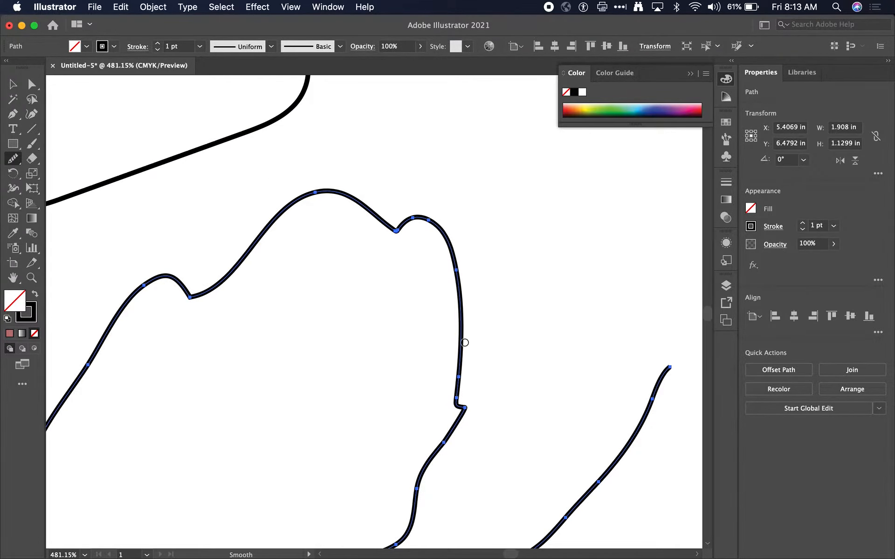
# - Smooth the sharp notch between the path's left and middle humps with repeated Smooth tool strokes
pyautogui.moveTo(261, 242)
pyautogui.mouseDown()
pyautogui.moveTo(193, 299)
pyautogui.moveTo(153, 282)
pyautogui.moveTo(118, 306)
pyautogui.mouseUp()
pyautogui.hscroll(-7, 203, 316)
pyautogui.scroll(-3, 203, 316)
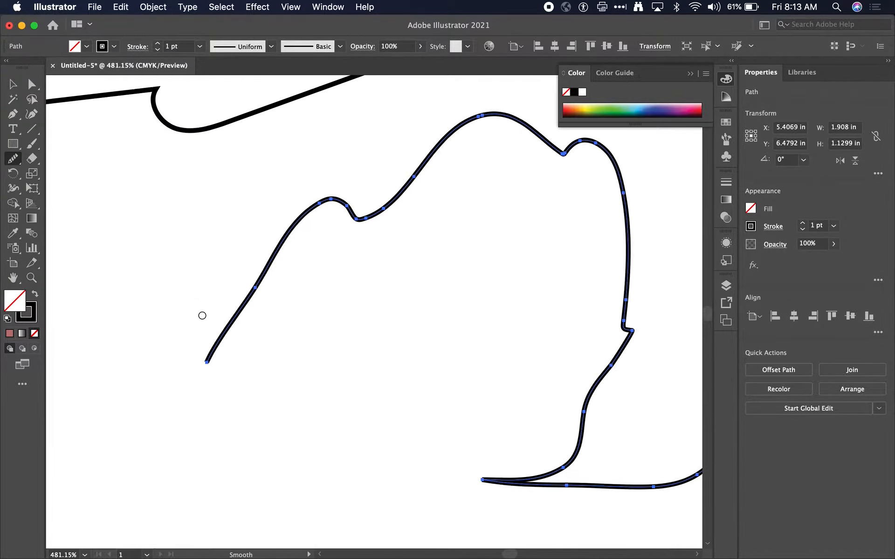
pyautogui.moveTo(397, 190)
pyautogui.mouseDown()
pyautogui.moveTo(372, 203)
pyautogui.moveTo(340, 200)
pyautogui.moveTo(392, 206)
pyautogui.moveTo(339, 200)
pyautogui.moveTo(398, 202)
pyautogui.moveTo(309, 212)
pyautogui.mouseUp()
pyautogui.hscroll(4, 386, 196)
pyautogui.scroll(1, 386, 196)
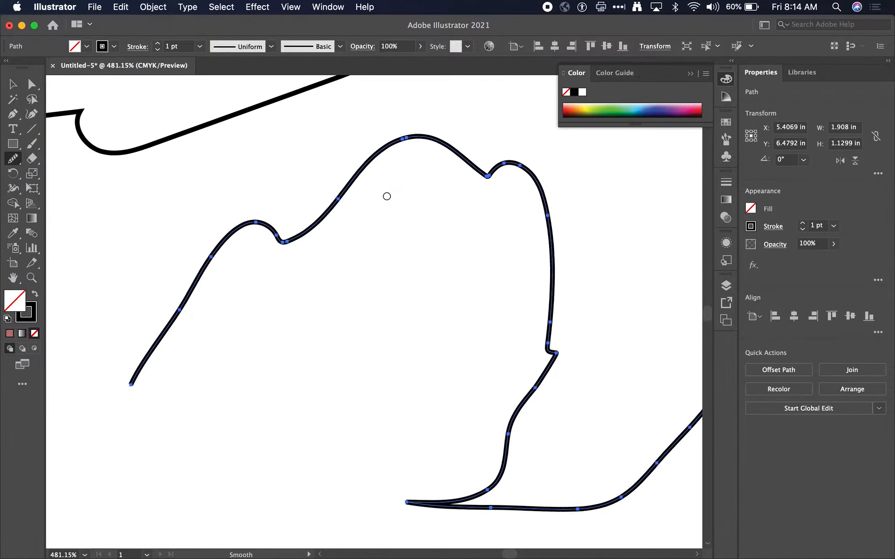
# - Draw a short jagged Pencil line about 0.73 in wide and 0.12 in tall inside the large irregular path
pyautogui.moveTo(22, 159)
pyautogui.mouseDown()
pyautogui.moveTo(42, 190)
pyautogui.moveTo(70, 174)
pyautogui.mouseUp()
pyautogui.moveTo(246, 324)
pyautogui.mouseDown()
pyautogui.moveTo(296, 312)
pyautogui.moveTo(326, 286)
pyautogui.moveTo(446, 313)
pyautogui.moveTo(489, 299)
pyautogui.moveTo(488, 300)
pyautogui.mouseUp()
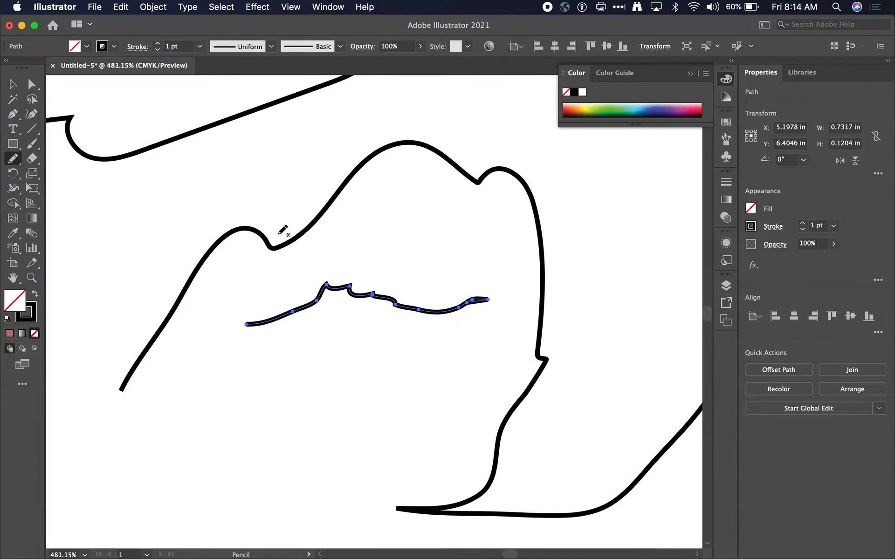
pyautogui.scroll(-2, 475, 284)
pyautogui.hscroll(1, 475, 284)
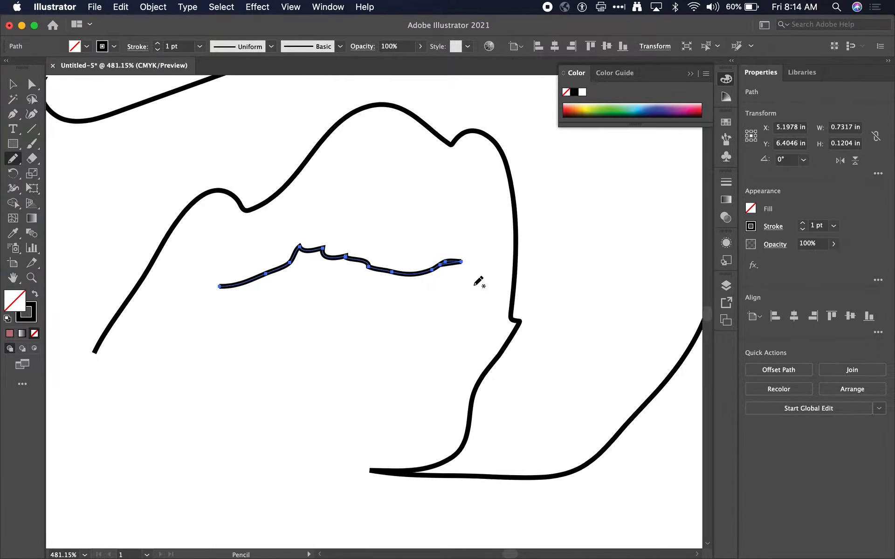
# - Smooth the bumps in the middle and right part of the short jagged line with the Smooth tool
pyautogui.press('space')
pyautogui.moveTo(462, 262)
pyautogui.mouseDown()
pyautogui.moveTo(382, 269)
pyautogui.moveTo(415, 263)
pyautogui.mouseUp()
pyautogui.moveTo(13, 159); pyautogui.dragTo(41, 178)
pyautogui.moveTo(13, 159)
pyautogui.mouseDown()
pyautogui.moveTo(43, 174)
pyautogui.moveTo(51, 191)
pyautogui.mouseUp()
pyautogui.moveTo(401, 273)
pyautogui.mouseDown()
pyautogui.moveTo(435, 266)
pyautogui.moveTo(296, 253)
pyautogui.moveTo(305, 264)
pyautogui.moveTo(394, 268)
pyautogui.moveTo(286, 253)
pyautogui.moveTo(271, 274)
pyautogui.moveTo(298, 260)
pyautogui.moveTo(412, 268)
pyautogui.moveTo(292, 254)
pyautogui.moveTo(326, 256)
pyautogui.mouseUp()
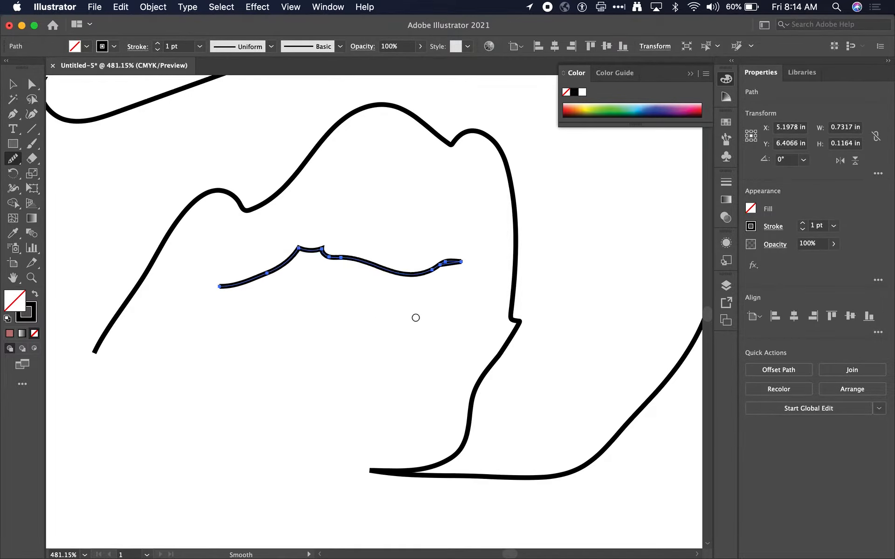
# - Select all the practice paths on the artboard and delete them
pyautogui.scroll(-3, 399, 319)
pyautogui.moveTo(424, 300)
pyautogui.mouseDown()
pyautogui.moveTo(406, 296)
pyautogui.moveTo(428, 290)
pyautogui.mouseUp()
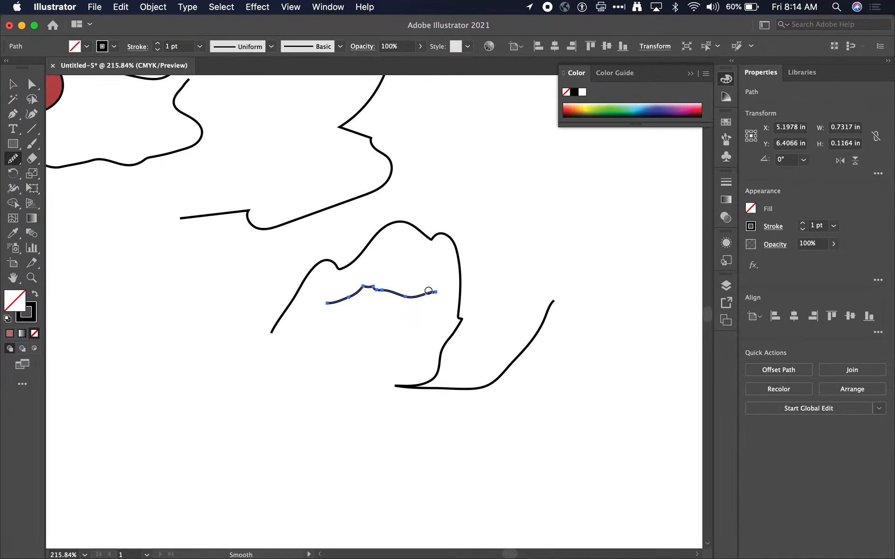
pyautogui.scroll(-3, 434, 300)
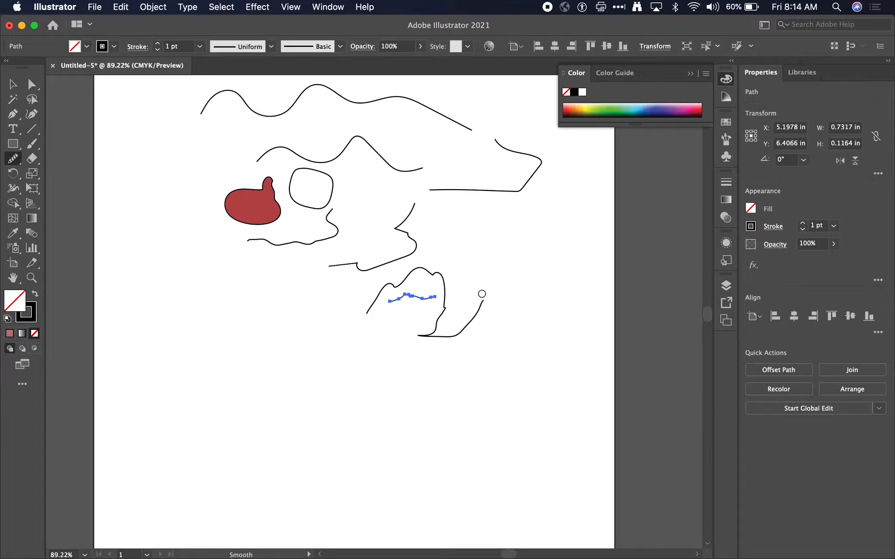
pyautogui.hscroll(3, 483, 293)
pyautogui.scroll(-1, 482, 294)
pyautogui.scroll(5, 482, 294)
pyautogui.hscroll(-1, 482, 294)
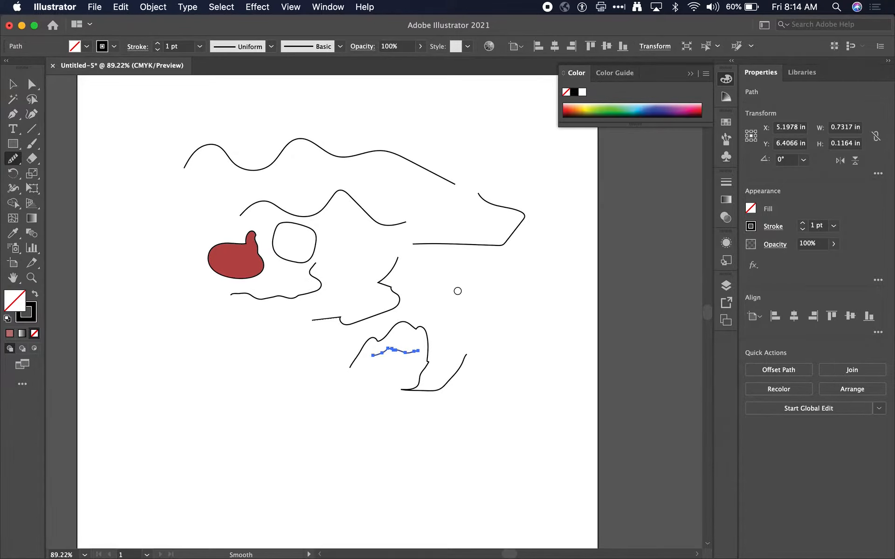
pyautogui.click(13, 84)
pyautogui.moveTo(173, 118); pyautogui.dragTo(517, 420)
pyautogui.press('Delete')
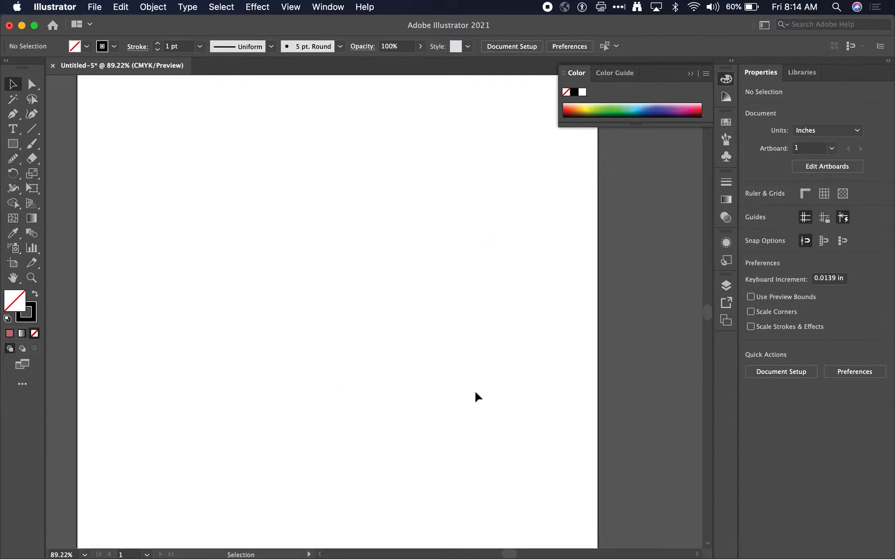
# - Place the image Dolphin.jpg from the Desktop near the artboard's upper-left corner
pyautogui.click(94, 6)
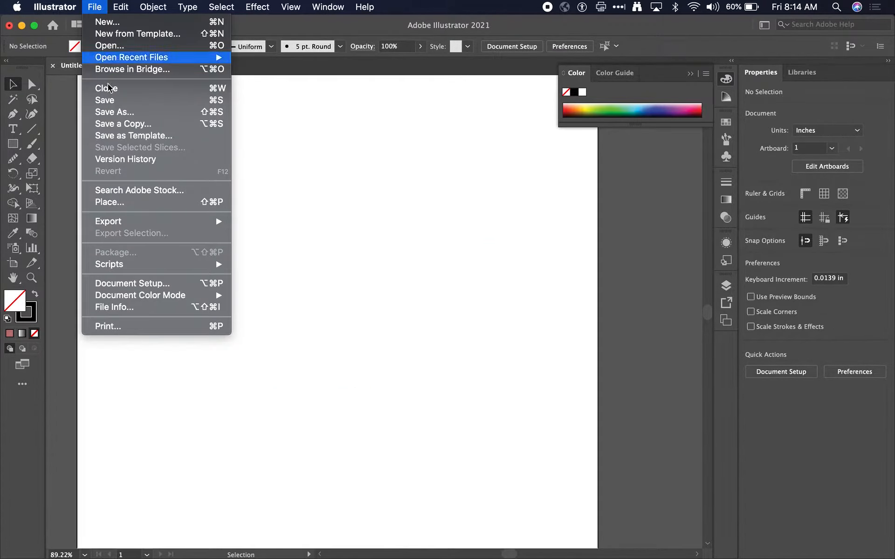
pyautogui.click(140, 204)
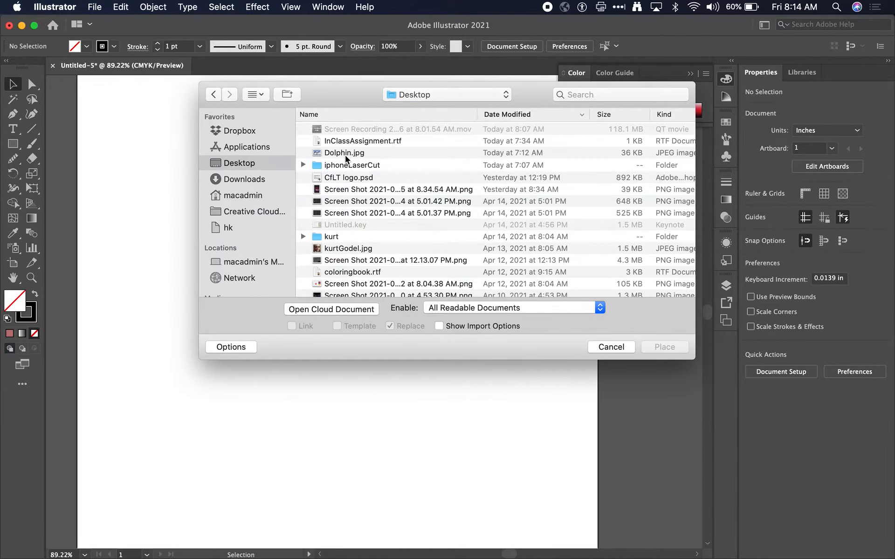
pyautogui.doubleClick(346, 153)
pyautogui.click(109, 128)
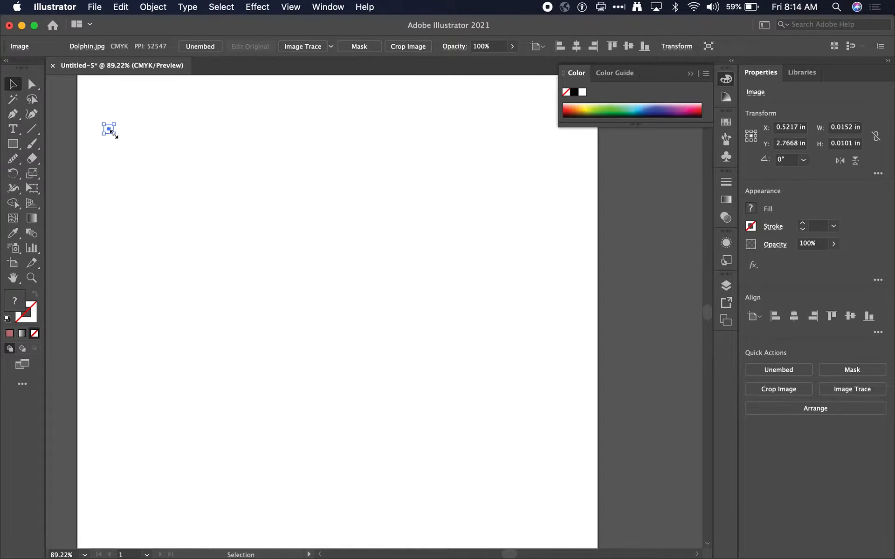
# - Enlarge the dolphin image to about 10.13 in wide by 5.39 in tall and position it across the artboard's middle
pyautogui.moveTo(113, 134); pyautogui.dragTo(564, 448)
pyautogui.scroll(-5, 396, 334)
pyautogui.moveTo(420, 301); pyautogui.dragTo(391, 303)
pyautogui.moveTo(435, 345); pyautogui.dragTo(503, 394)
pyautogui.moveTo(399, 340); pyautogui.dragTo(389, 359)
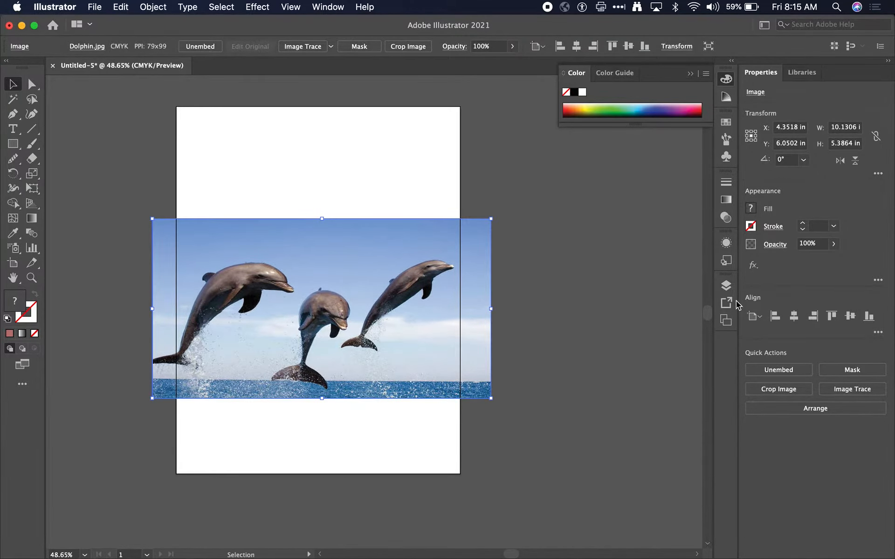
# - Reduce the dolphin image's opacity to 50% and lock Layer 1, which holds it
pyautogui.click(726, 286)
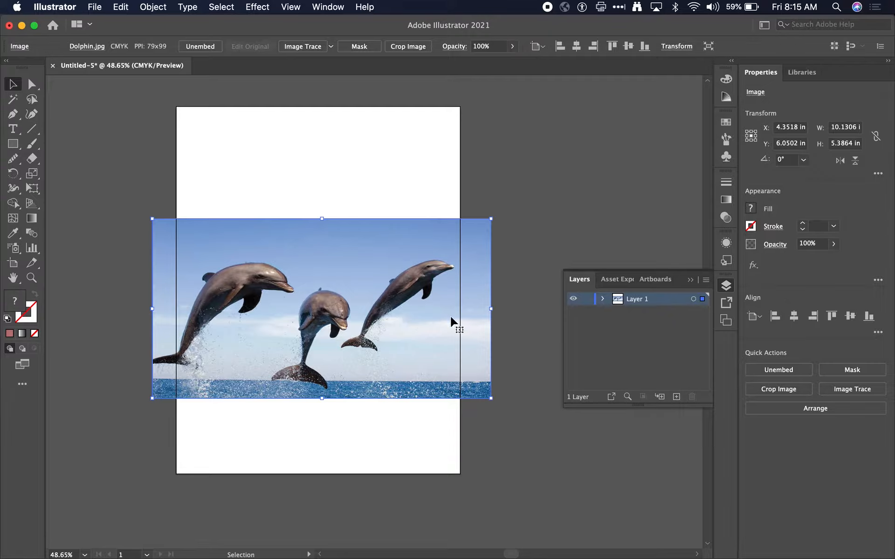
pyautogui.click(834, 246)
pyautogui.click(809, 260)
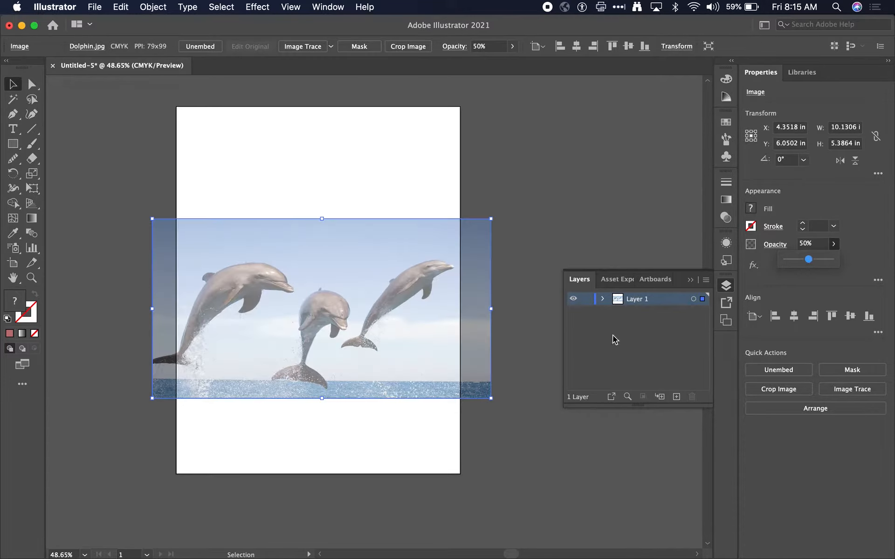
pyautogui.click(587, 301)
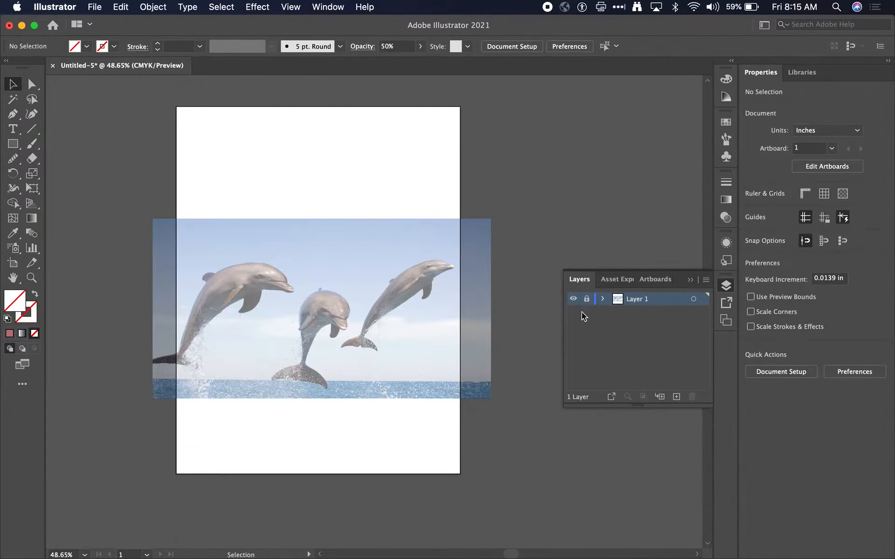
# - Create a new layer above Layer 1, rename it drawing, and make it the active layer
pyautogui.click(678, 398)
pyautogui.doubleClick(638, 300)
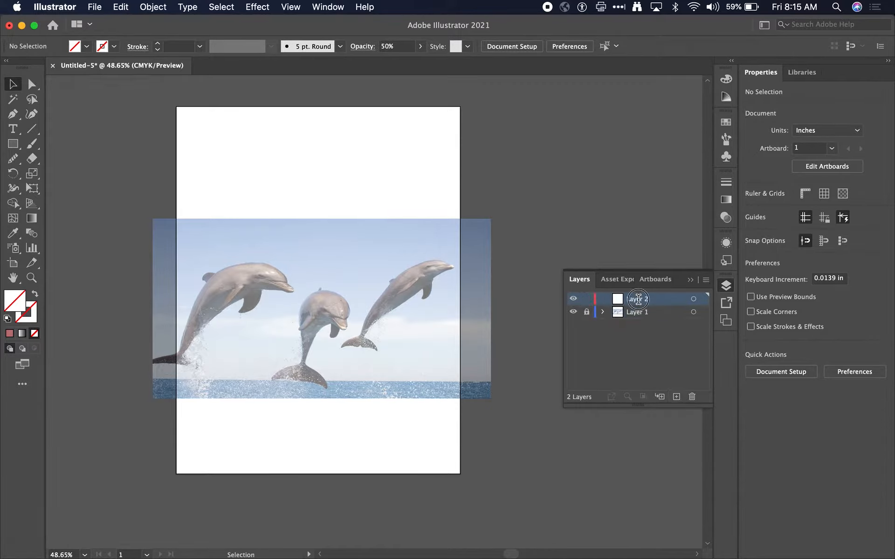
pyautogui.write('drawing')
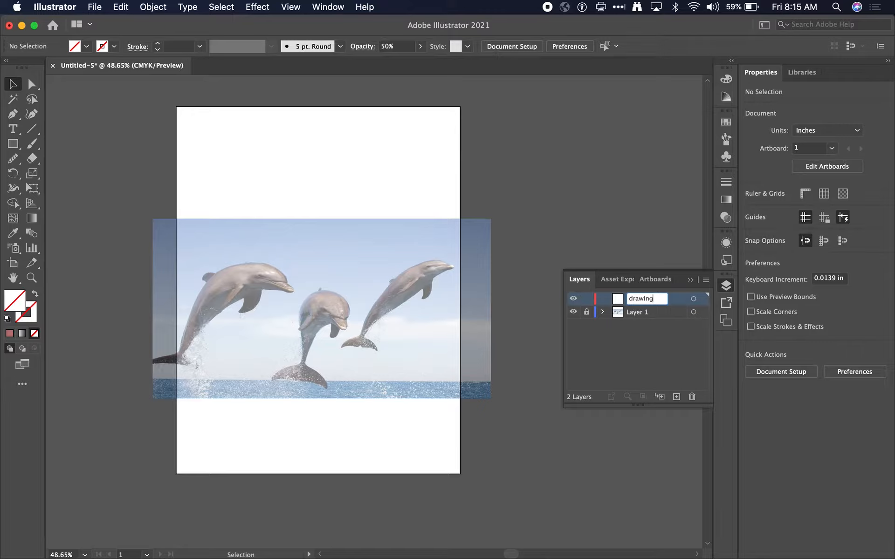
pyautogui.press('Return')
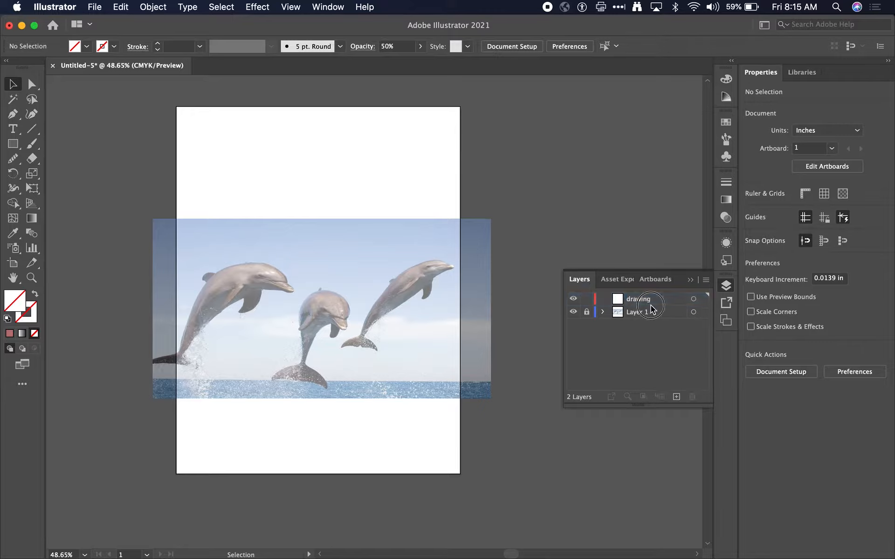
pyautogui.click(653, 303)
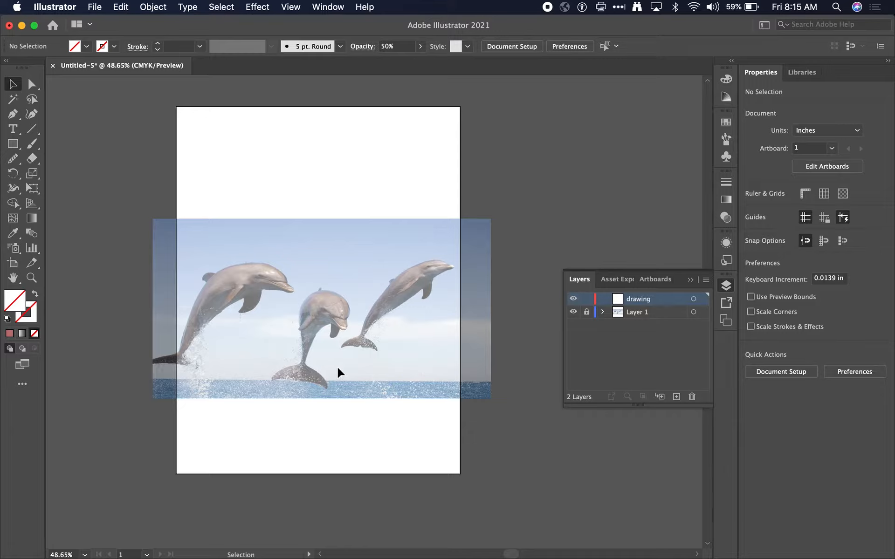
# - Ready the Pencil tool with no fill and the default 1 pt black stroke for tracing the middle dolphin
pyautogui.scroll(6, 342, 317)
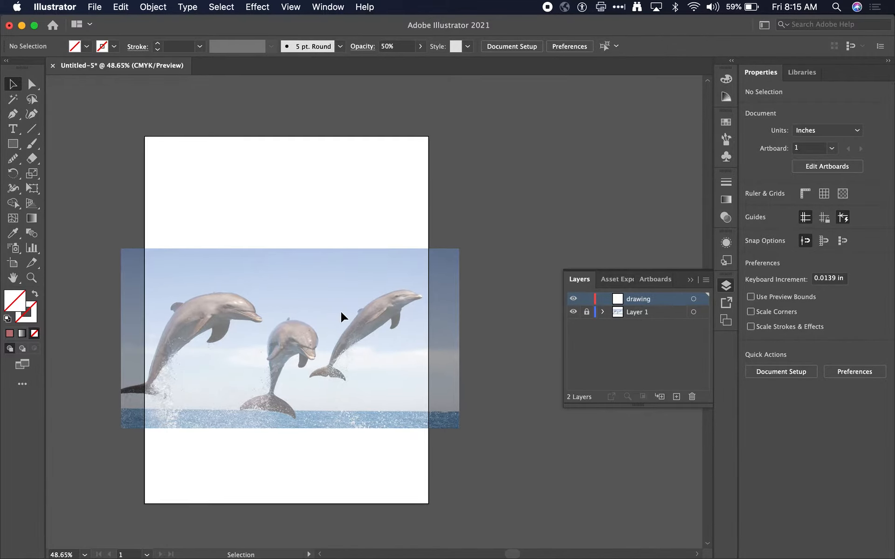
pyautogui.scroll(-2, 343, 316)
pyautogui.hscroll(-1, 342, 316)
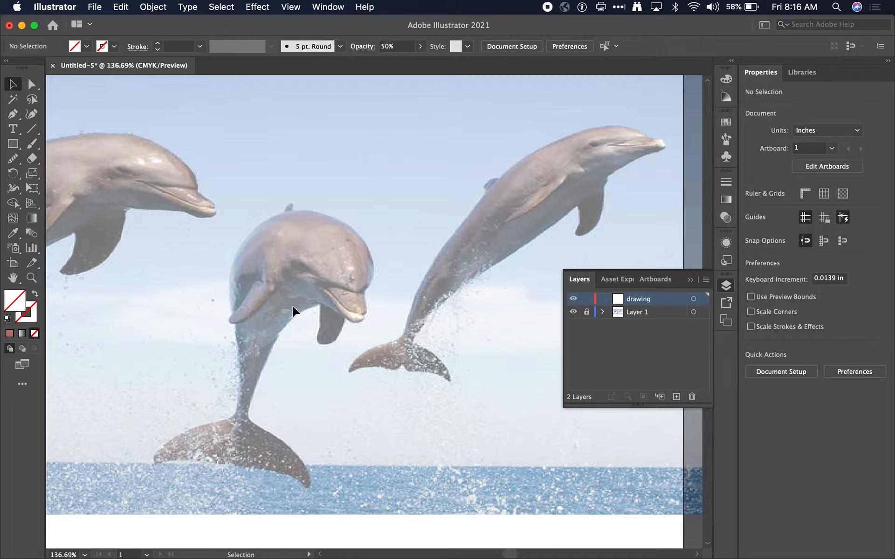
pyautogui.moveTo(13, 158); pyautogui.dragTo(54, 174)
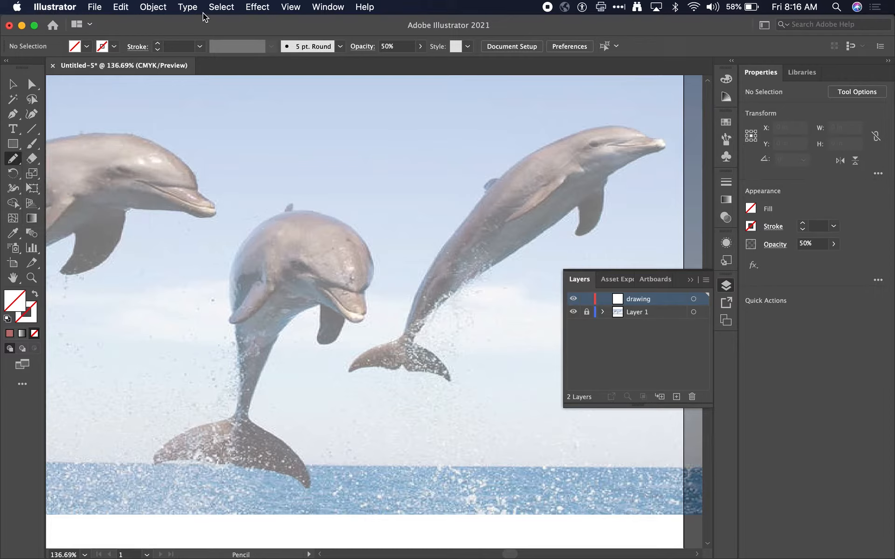
pyautogui.press('d')
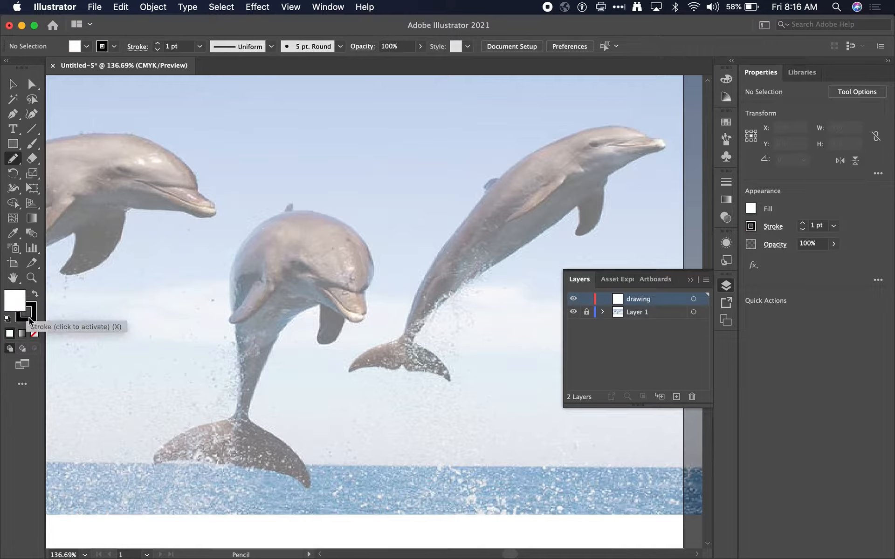
pyautogui.click(20, 301)
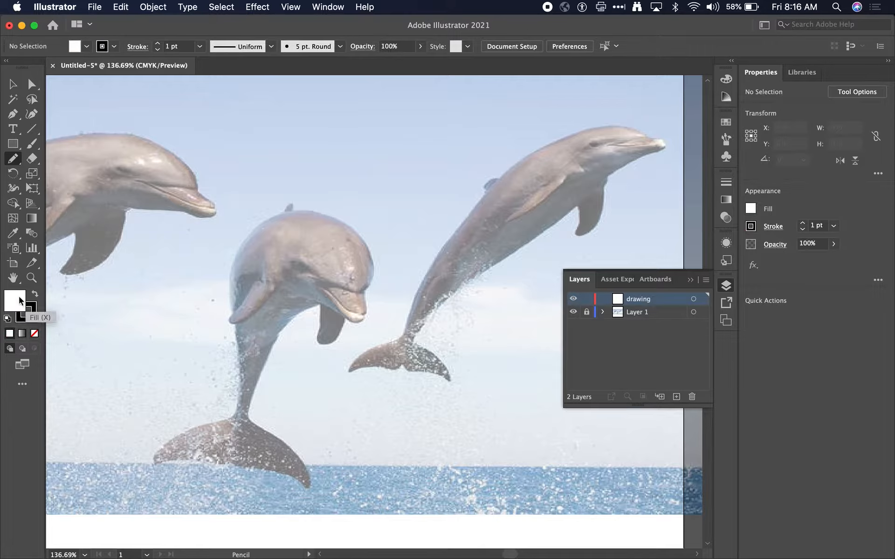
pyautogui.click(35, 335)
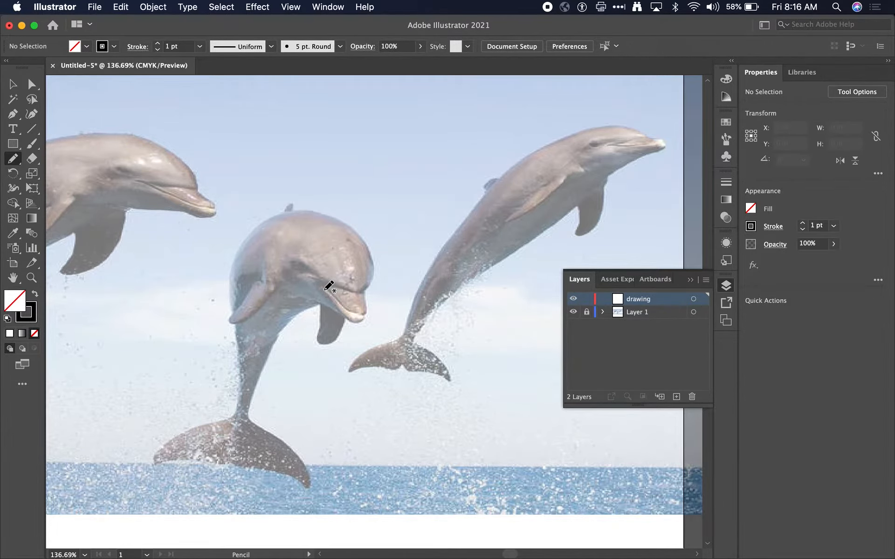
# - Trace the middle dolphin's flipper beneath its jaw as a closed path about 0.3 by 0.6 in, and redraw its lower and left edges
pyautogui.scroll(5, 329, 287)
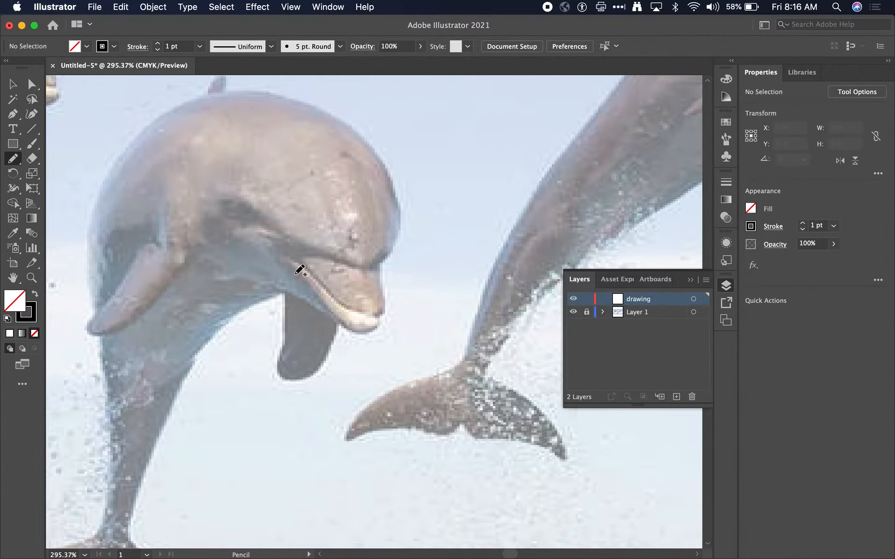
pyautogui.moveTo(283, 264)
pyautogui.mouseDown()
pyautogui.moveTo(278, 370)
pyautogui.moveTo(296, 382)
pyautogui.moveTo(313, 377)
pyautogui.moveTo(331, 356)
pyautogui.moveTo(338, 301)
pyautogui.moveTo(332, 284)
pyautogui.moveTo(284, 262)
pyautogui.mouseUp()
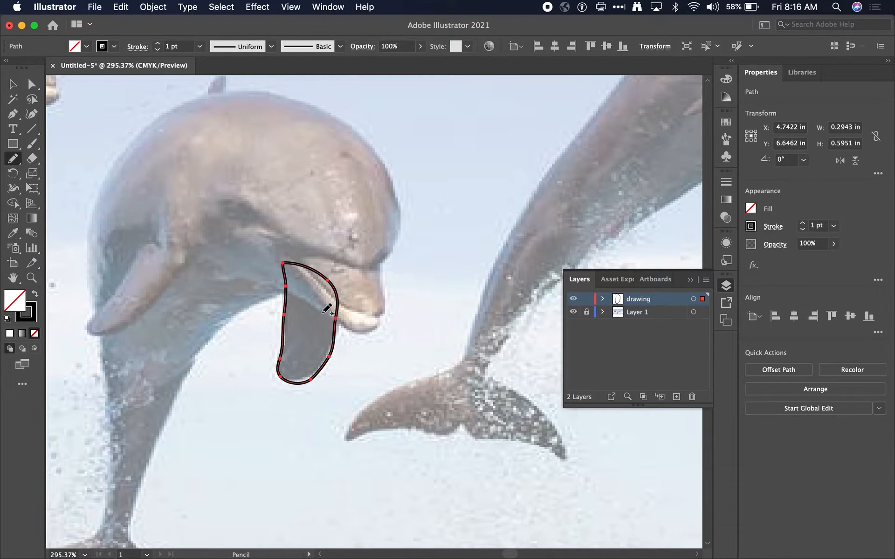
pyautogui.scroll(4, 310, 314)
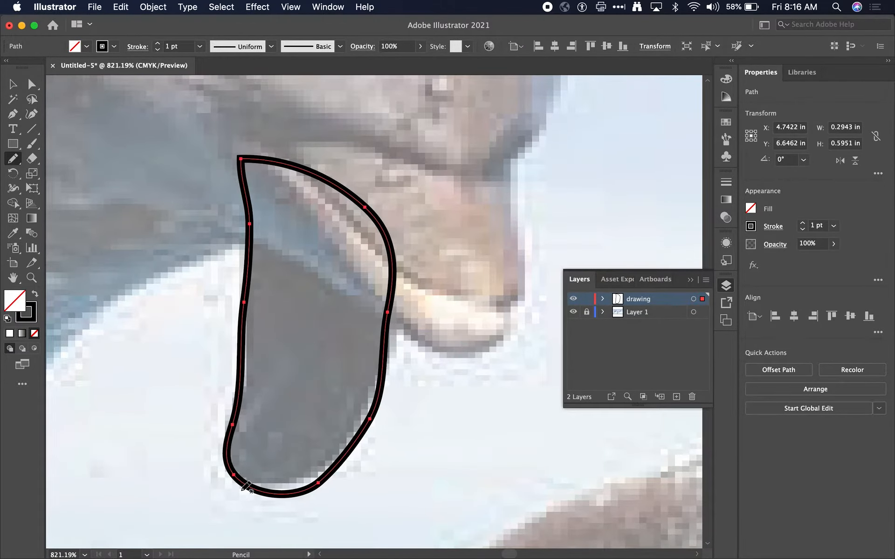
pyautogui.moveTo(239, 484)
pyautogui.mouseDown()
pyautogui.moveTo(323, 474)
pyautogui.moveTo(373, 402)
pyautogui.moveTo(383, 356)
pyautogui.mouseUp()
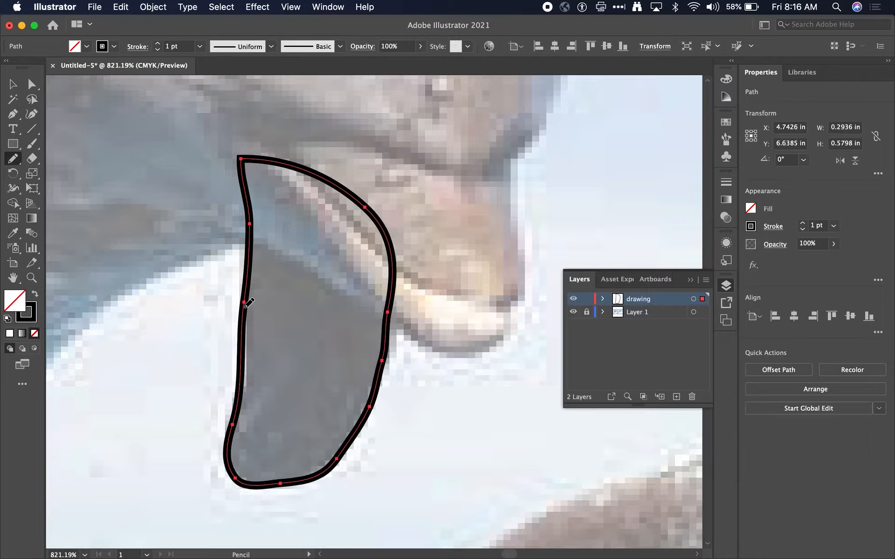
pyautogui.moveTo(245, 307)
pyautogui.mouseDown()
pyautogui.moveTo(250, 361)
pyautogui.moveTo(235, 417)
pyautogui.mouseUp()
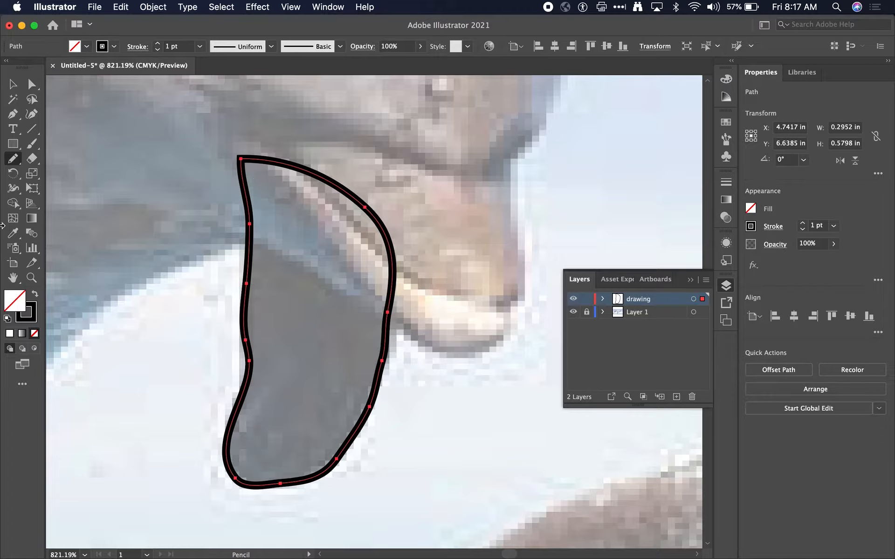
# - Smooth the left and lower-right edges of the flipper path with the Smooth tool
pyautogui.click(16, 163)
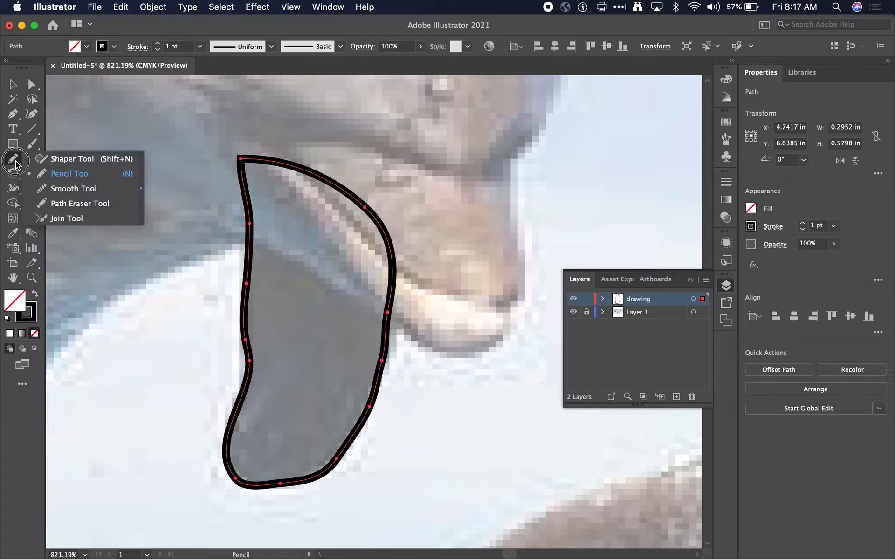
pyautogui.click(74, 188)
pyautogui.moveTo(250, 330)
pyautogui.mouseDown()
pyautogui.moveTo(248, 373)
pyautogui.moveTo(217, 484)
pyautogui.mouseUp()
pyautogui.moveTo(329, 453)
pyautogui.mouseDown()
pyautogui.moveTo(371, 399)
pyautogui.moveTo(392, 313)
pyautogui.moveTo(366, 429)
pyautogui.moveTo(373, 410)
pyautogui.moveTo(375, 386)
pyautogui.moveTo(366, 418)
pyautogui.moveTo(334, 460)
pyautogui.mouseUp()
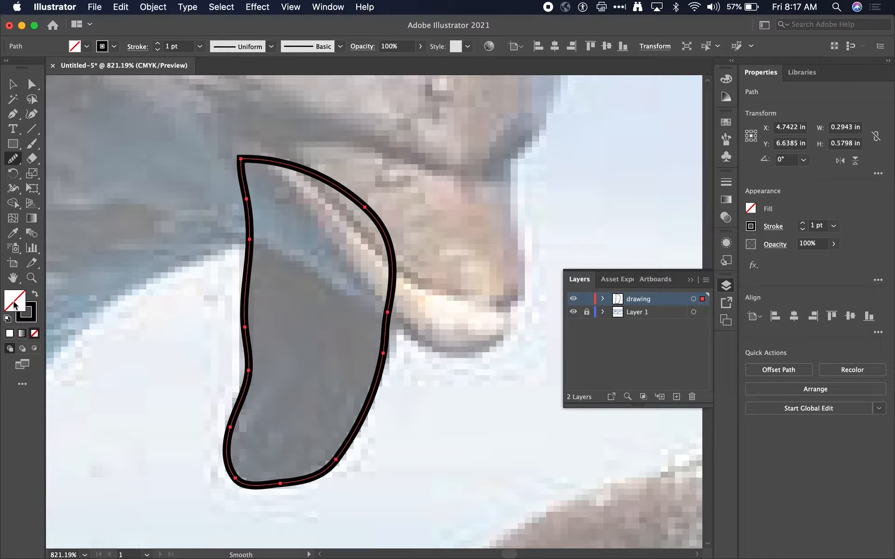
# - Try a white fill on the flipper path and set its fill back to none
pyautogui.click(10, 334)
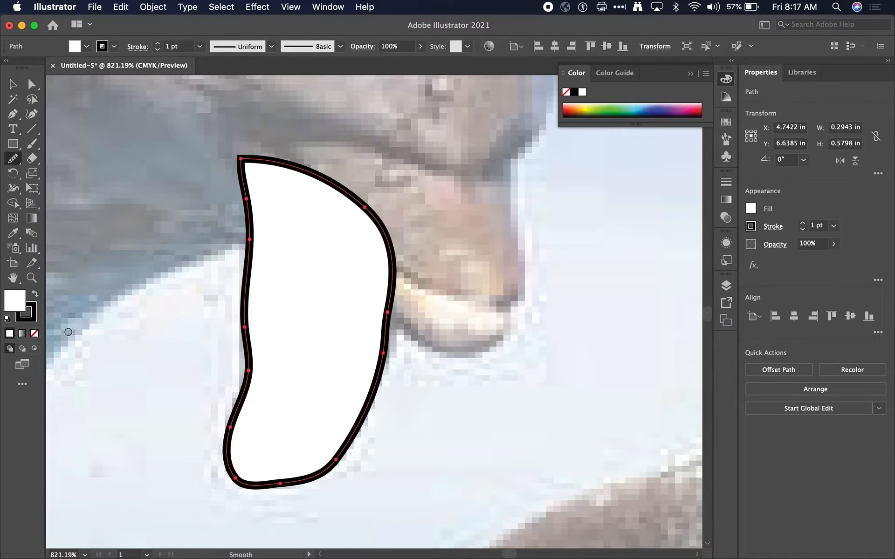
pyautogui.click(33, 333)
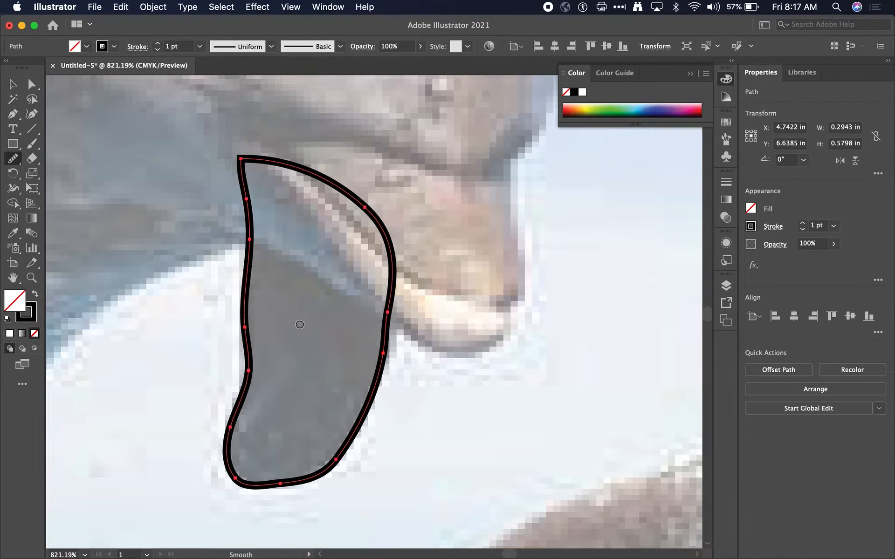
pyautogui.scroll(-5, 294, 315)
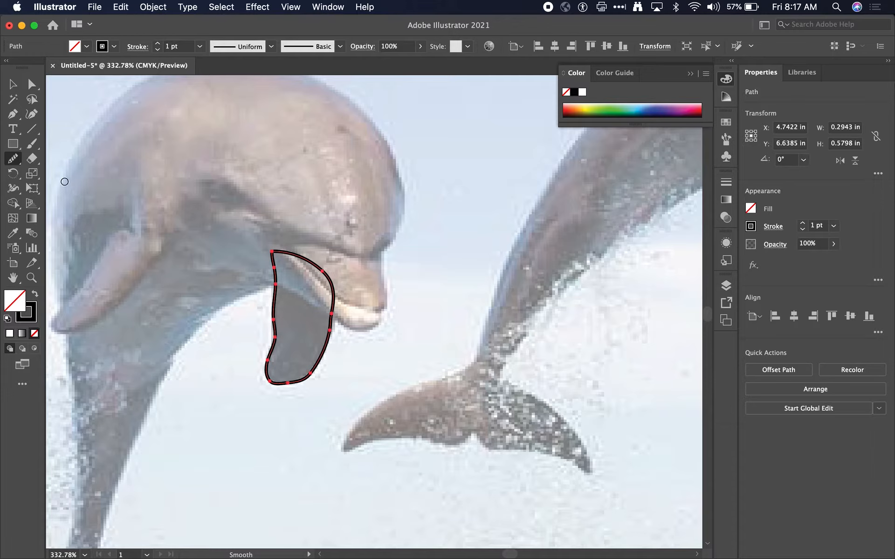
# - Deselect the flipper path and trace the middle dolphin's head and back as an open Pencil path about 1.54 by 1.31 in
pyautogui.click(13, 84)
pyautogui.click(182, 212)
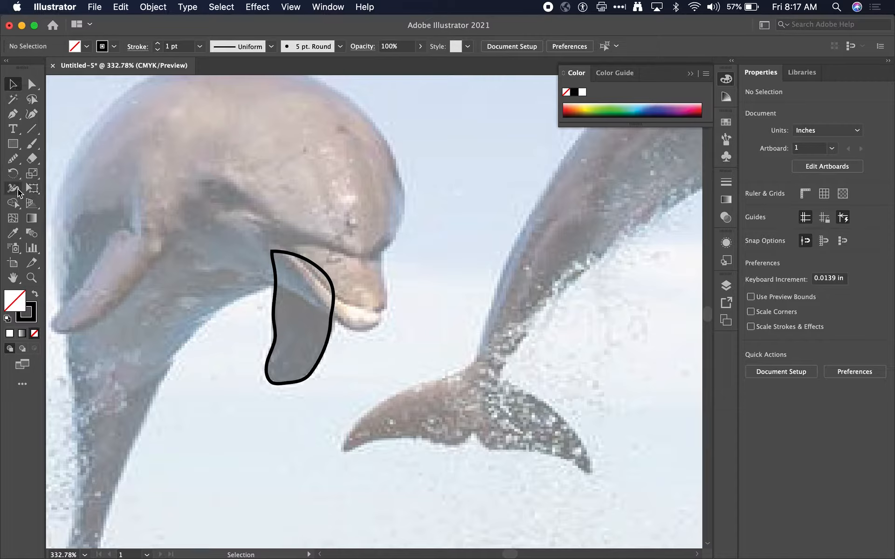
pyautogui.press('n')
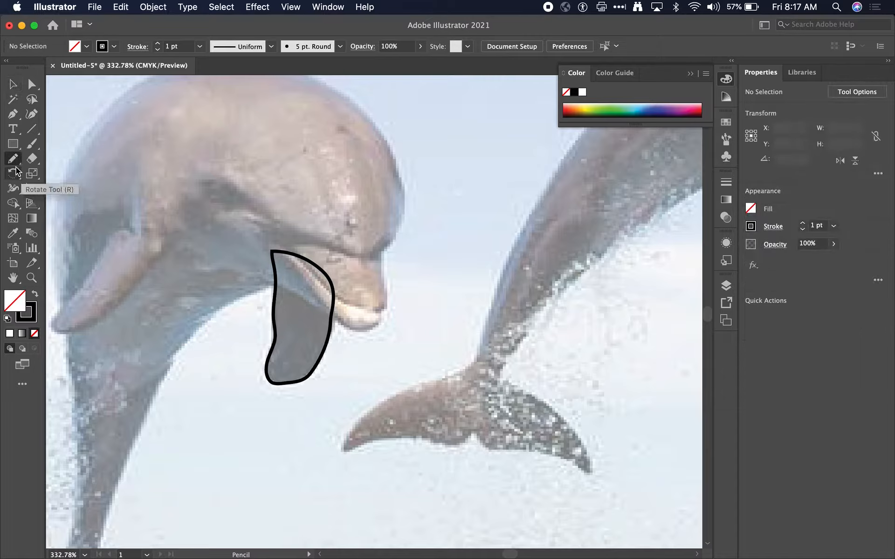
pyautogui.moveTo(16, 160); pyautogui.dragTo(58, 171)
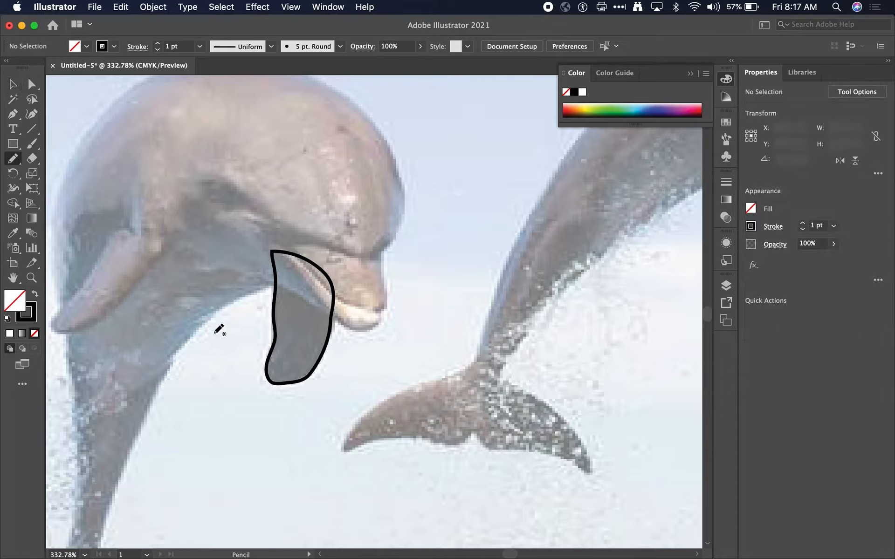
pyautogui.scroll(3, 120, 429)
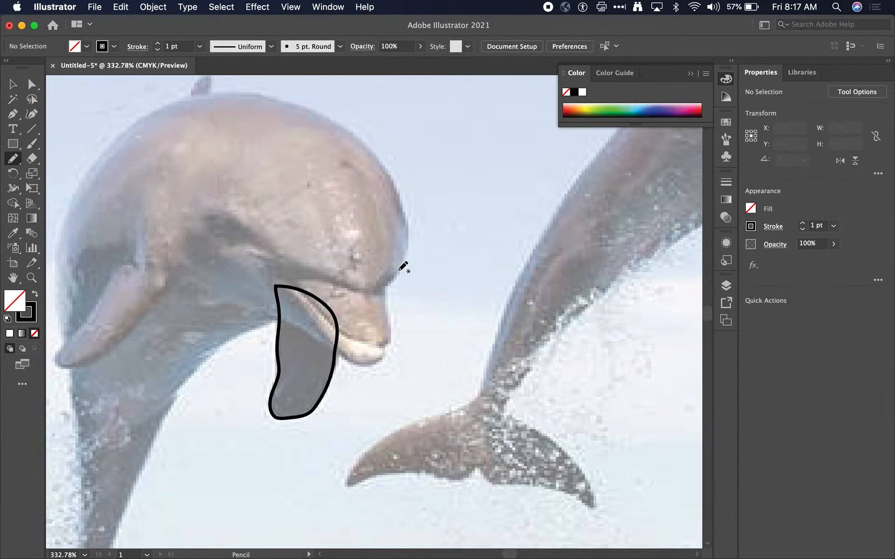
pyautogui.hscroll(-5, 367, 172)
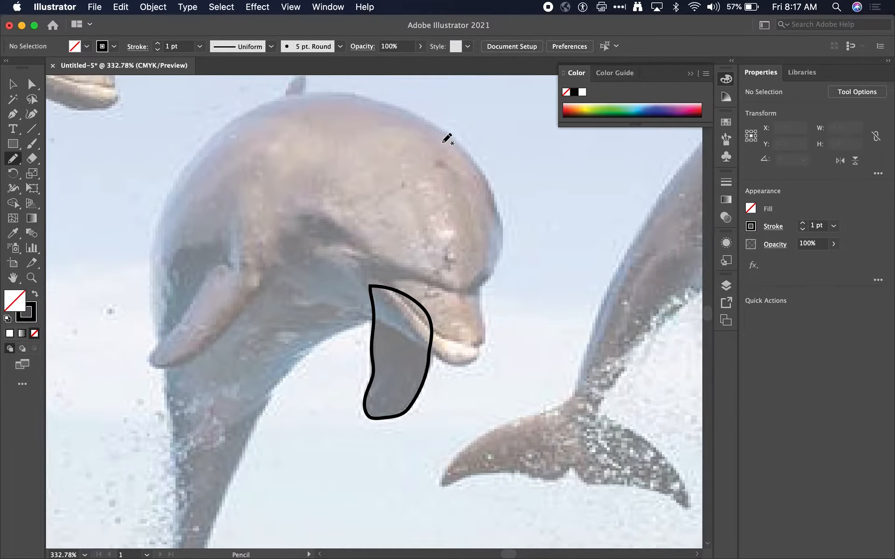
pyautogui.moveTo(484, 281)
pyautogui.mouseDown()
pyautogui.moveTo(497, 251)
pyautogui.moveTo(488, 189)
pyautogui.moveTo(446, 132)
pyautogui.moveTo(349, 96)
pyautogui.moveTo(250, 109)
pyautogui.moveTo(176, 178)
pyautogui.moveTo(150, 241)
pyautogui.moveTo(149, 296)
pyautogui.moveTo(167, 393)
pyautogui.mouseUp()
# - Extend the back outline down the tail stem to the top of the left fluke, and redraw the bend where they meet
pyautogui.scroll(-5, 172, 392)
pyautogui.hscroll(-2, 172, 391)
pyautogui.scroll(-4, 174, 391)
pyautogui.hscroll(-2, 200, 290)
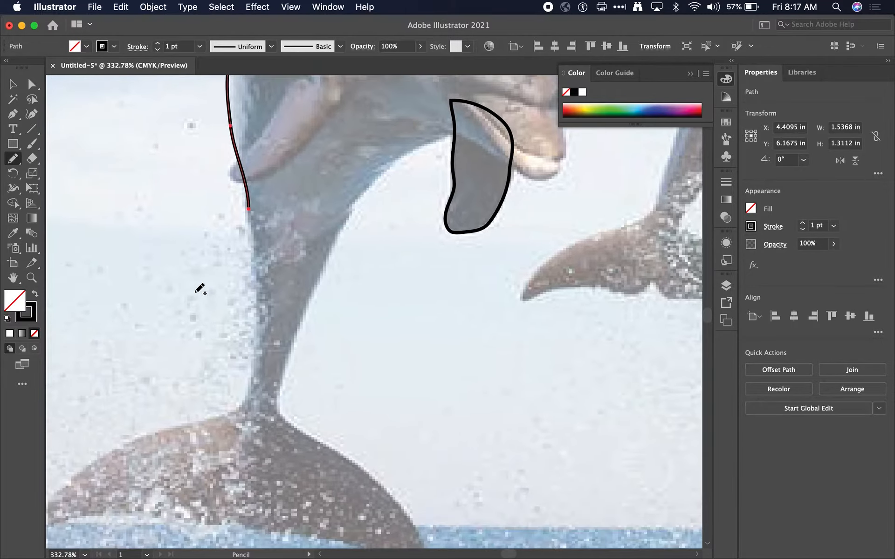
pyautogui.moveTo(255, 187)
pyautogui.mouseDown()
pyautogui.moveTo(261, 266)
pyautogui.moveTo(251, 348)
pyautogui.moveTo(242, 379)
pyautogui.moveTo(190, 408)
pyautogui.mouseUp()
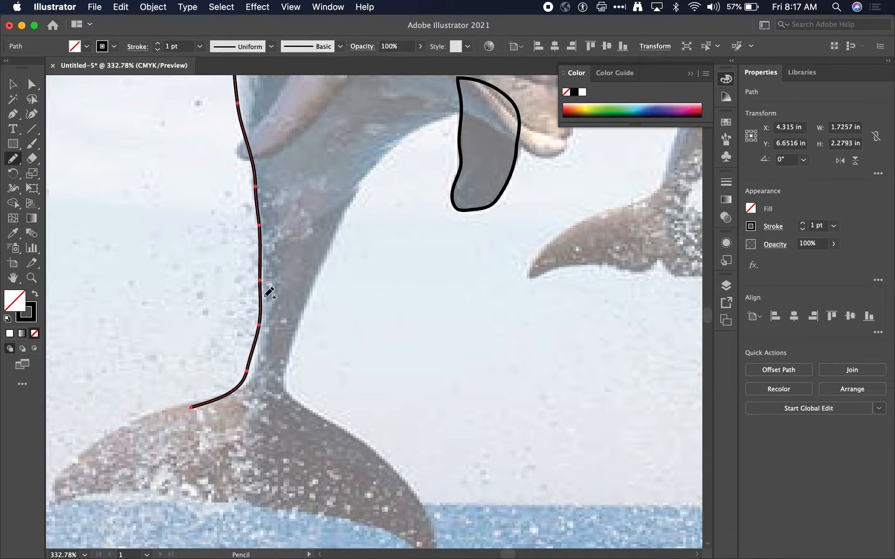
pyautogui.moveTo(260, 280)
pyautogui.mouseDown()
pyautogui.moveTo(262, 347)
pyautogui.moveTo(194, 408)
pyautogui.mouseUp()
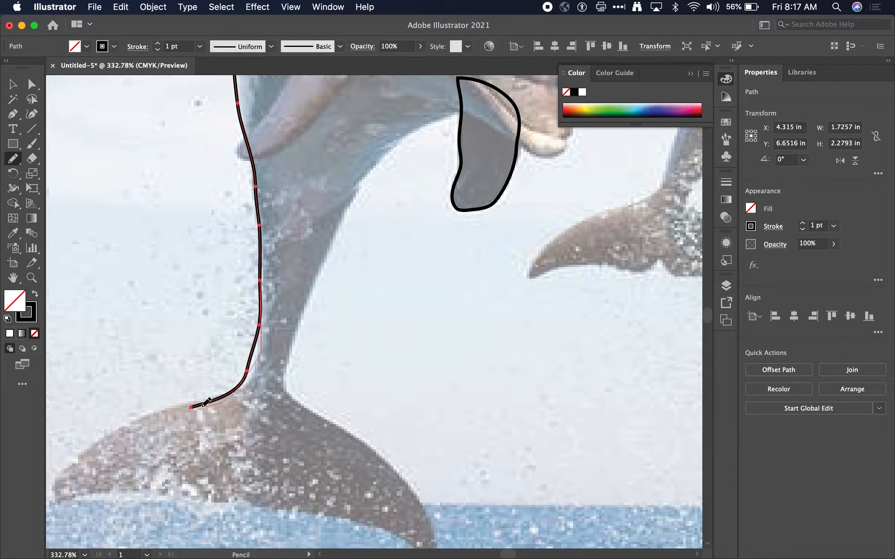
# - Shift the Pencil tool's Fidelity setting further toward Smooth in its tool options
pyautogui.doubleClick(12, 161)
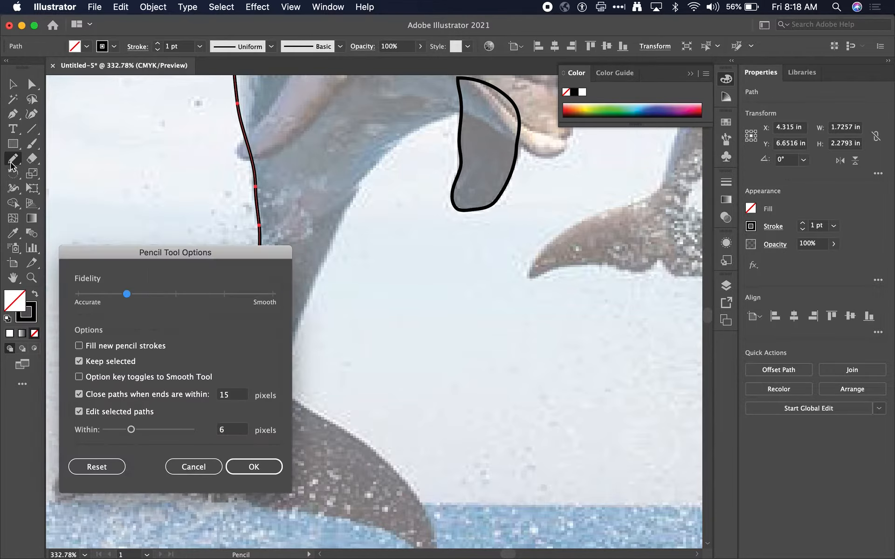
pyautogui.click(236, 296)
pyautogui.click(256, 466)
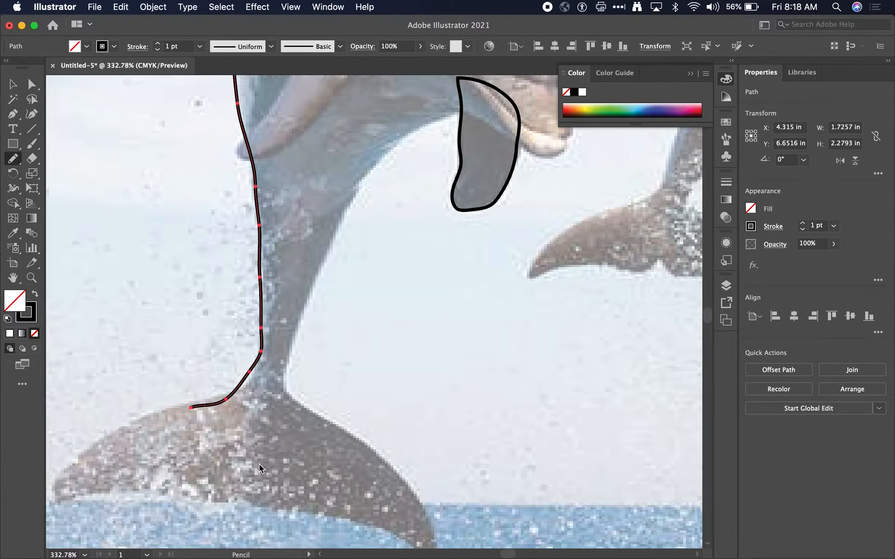
# - Redraw the tail bend and continue the outline around the left fluke's tip and back along its underside to the middle
pyautogui.moveTo(259, 239)
pyautogui.mouseDown()
pyautogui.moveTo(260, 319)
pyautogui.moveTo(244, 371)
pyautogui.moveTo(215, 396)
pyautogui.moveTo(131, 425)
pyautogui.mouseUp()
pyautogui.scroll(-4, 135, 424)
pyautogui.hscroll(-5, 136, 424)
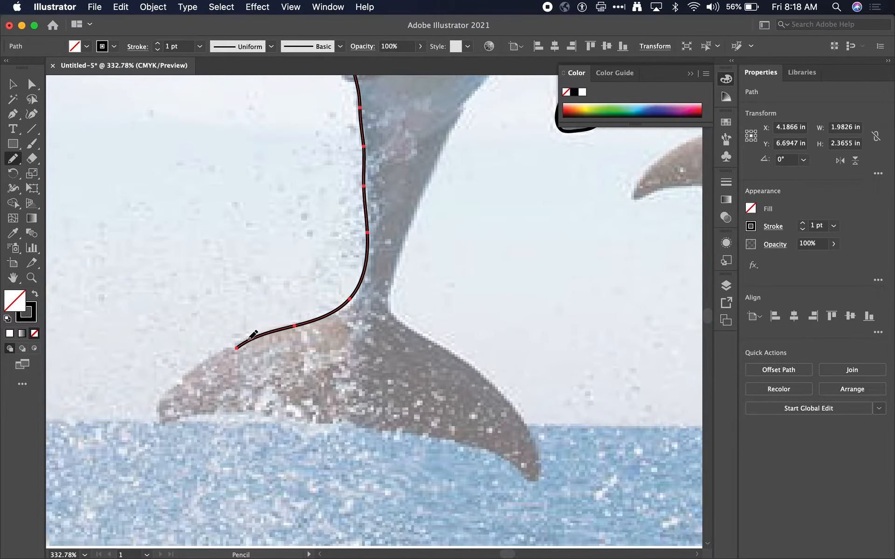
pyautogui.moveTo(250, 338)
pyautogui.mouseDown()
pyautogui.moveTo(174, 385)
pyautogui.moveTo(153, 428)
pyautogui.moveTo(188, 418)
pyautogui.moveTo(321, 423)
pyautogui.mouseUp()
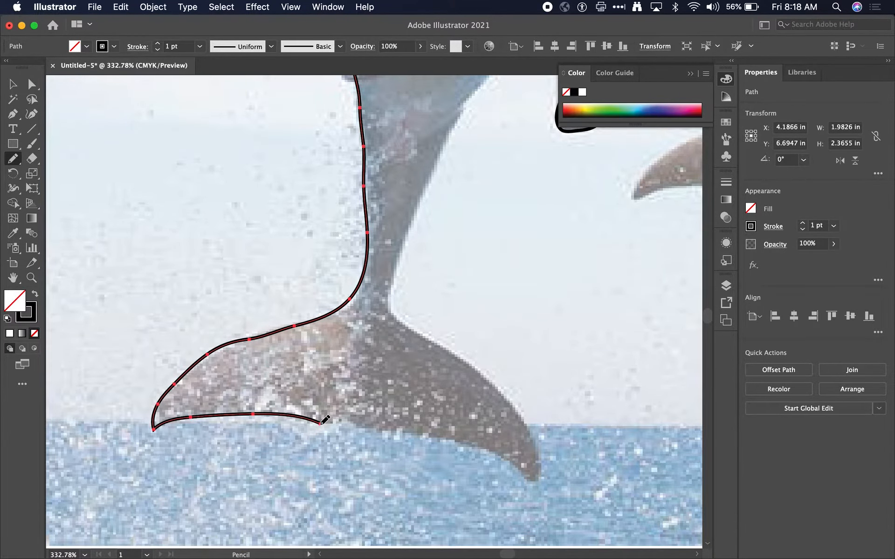
# - Continue the dolphin's outline with the Pencil tool along the right fluke's underside, around its tip and onto its upper edge
pyautogui.scroll(-2, 325, 420)
pyautogui.hscroll(4, 325, 420)
pyautogui.moveTo(248, 402)
pyautogui.mouseDown()
pyautogui.moveTo(290, 409)
pyautogui.moveTo(399, 416)
pyautogui.moveTo(430, 430)
pyautogui.moveTo(451, 462)
pyautogui.mouseUp()
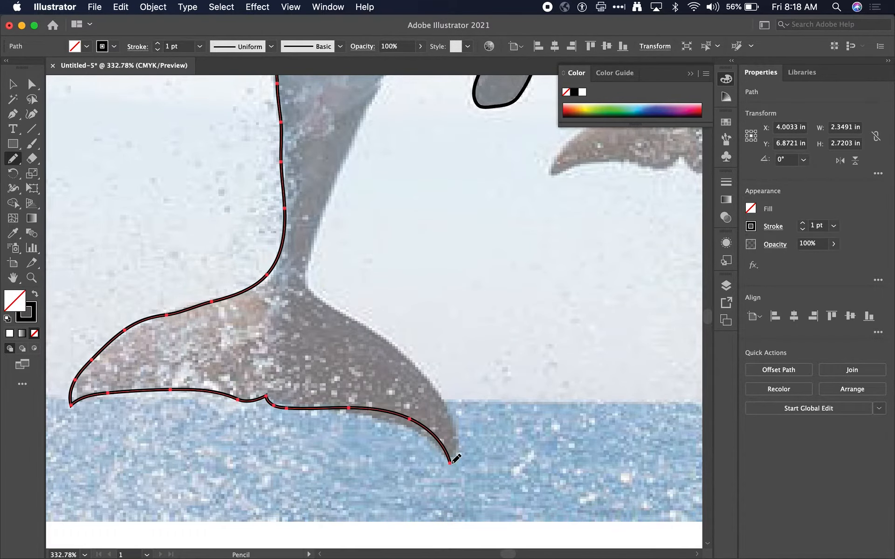
pyautogui.hscroll(2, 452, 463)
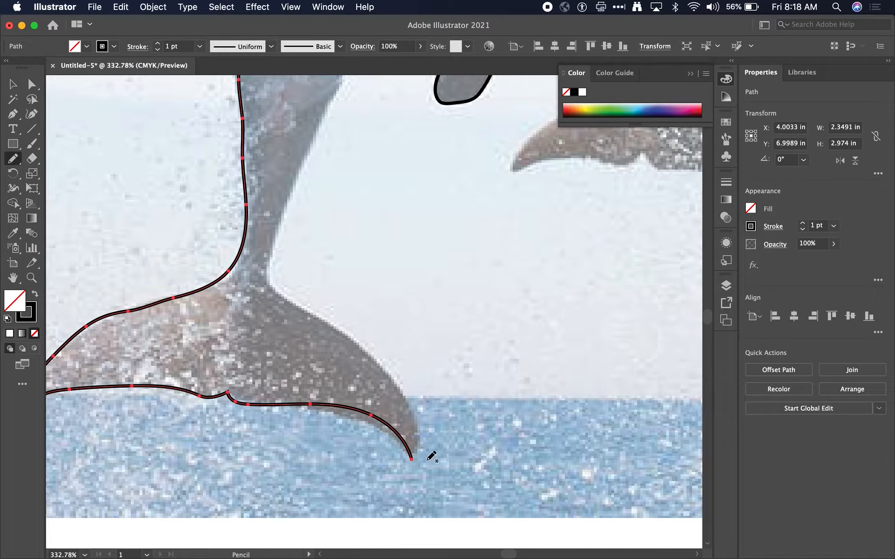
pyautogui.moveTo(412, 459)
pyautogui.mouseDown()
pyautogui.moveTo(419, 435)
pyautogui.moveTo(382, 364)
pyautogui.mouseUp()
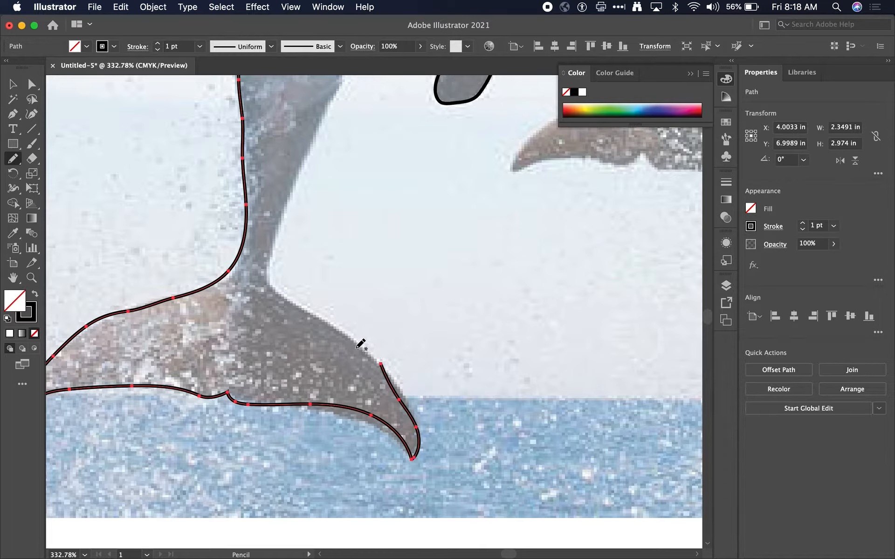
# - Redraw the right fluke's upper edge until it follows the photo, continuing it around the bend into the tail stem
pyautogui.moveTo(417, 427)
pyautogui.mouseDown()
pyautogui.moveTo(394, 373)
pyautogui.moveTo(334, 323)
pyautogui.moveTo(277, 296)
pyautogui.mouseUp()
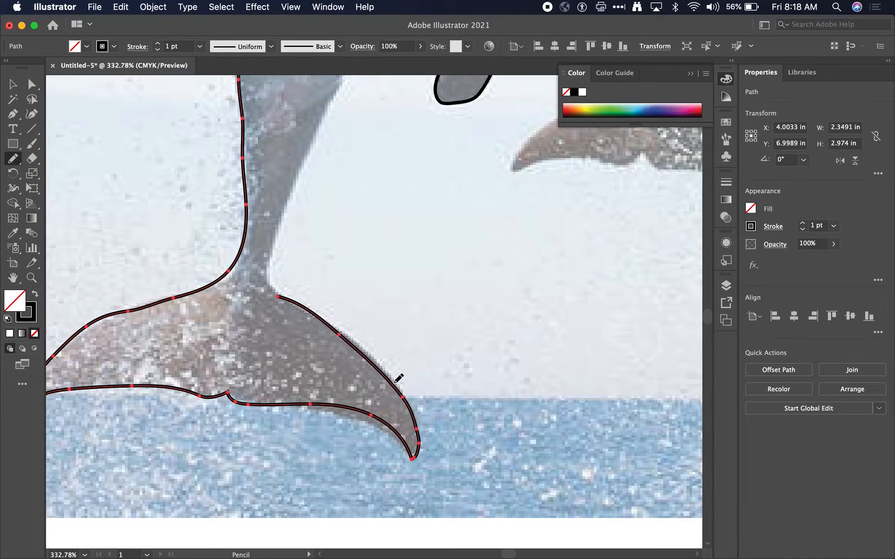
pyautogui.moveTo(396, 382)
pyautogui.mouseDown()
pyautogui.moveTo(363, 340)
pyautogui.moveTo(301, 314)
pyautogui.mouseUp()
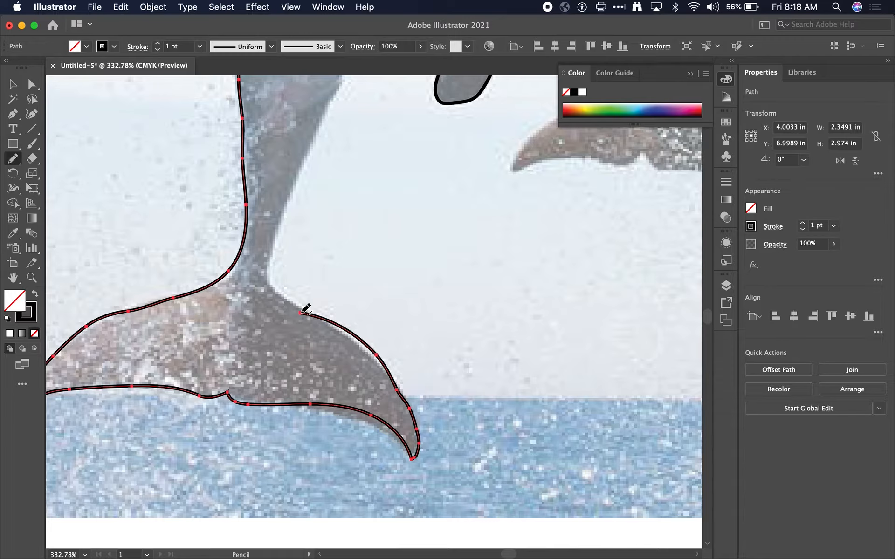
pyautogui.moveTo(395, 383)
pyautogui.mouseDown()
pyautogui.moveTo(365, 347)
pyautogui.moveTo(273, 281)
pyautogui.moveTo(268, 250)
pyautogui.mouseUp()
pyautogui.scroll(5, 272, 252)
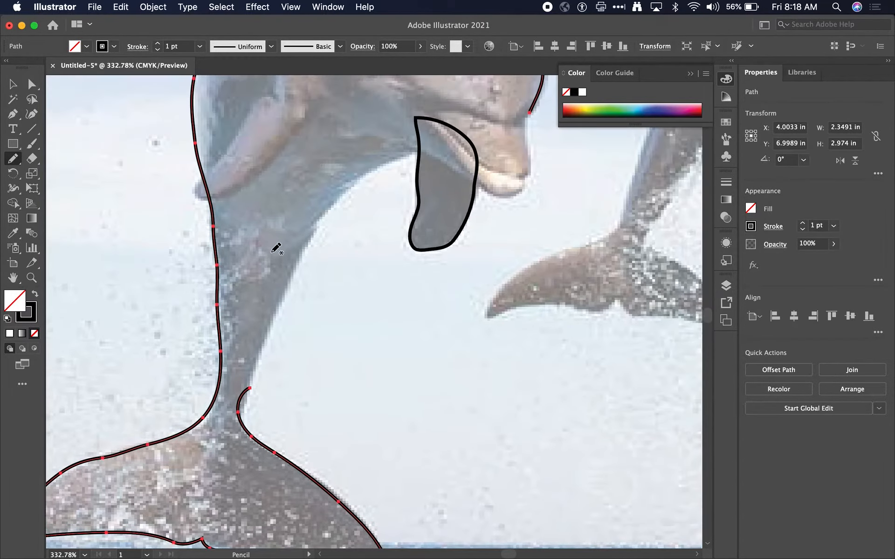
pyautogui.moveTo(243, 421)
pyautogui.mouseDown()
pyautogui.moveTo(272, 311)
pyautogui.moveTo(327, 208)
pyautogui.mouseUp()
pyautogui.scroll(2, 351, 175)
pyautogui.hscroll(2, 351, 175)
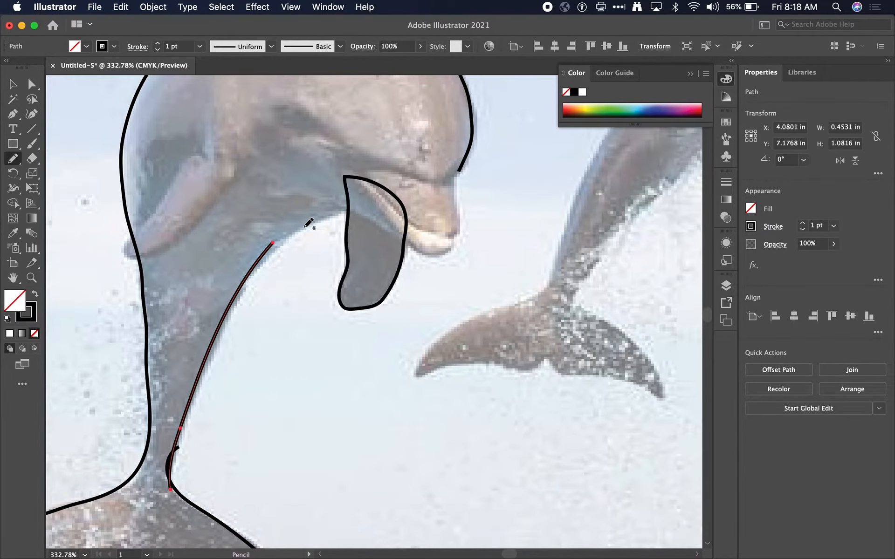
pyautogui.moveTo(273, 243)
pyautogui.mouseDown()
pyautogui.moveTo(315, 218)
pyautogui.moveTo(353, 211)
pyautogui.moveTo(441, 257)
pyautogui.moveTo(460, 230)
pyautogui.moveTo(460, 167)
pyautogui.mouseUp()
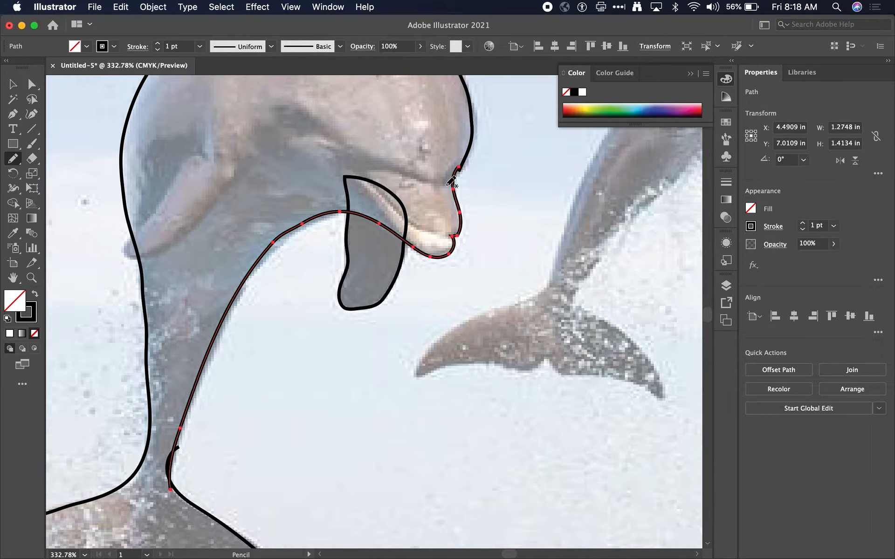
pyautogui.scroll(10, 452, 182)
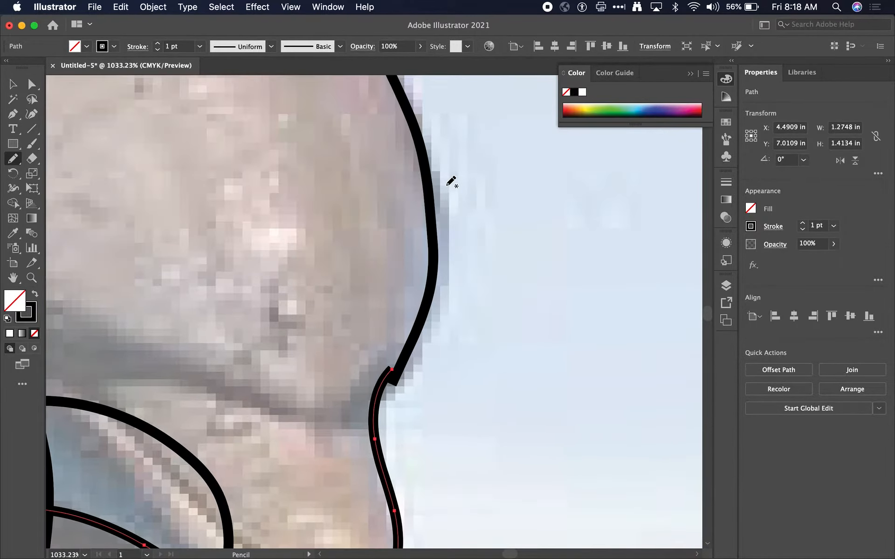
pyautogui.scroll(-10, 452, 182)
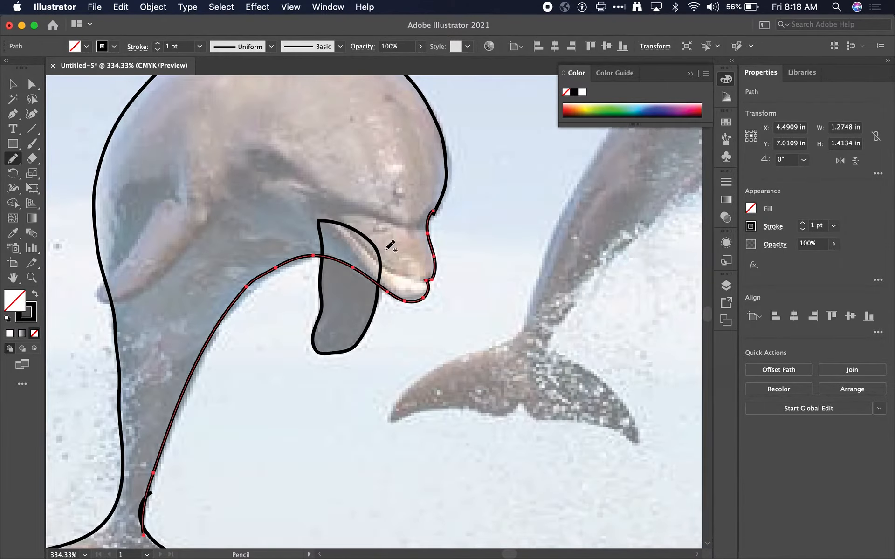
pyautogui.scroll(-7, 248, 385)
pyautogui.hscroll(-2, 248, 385)
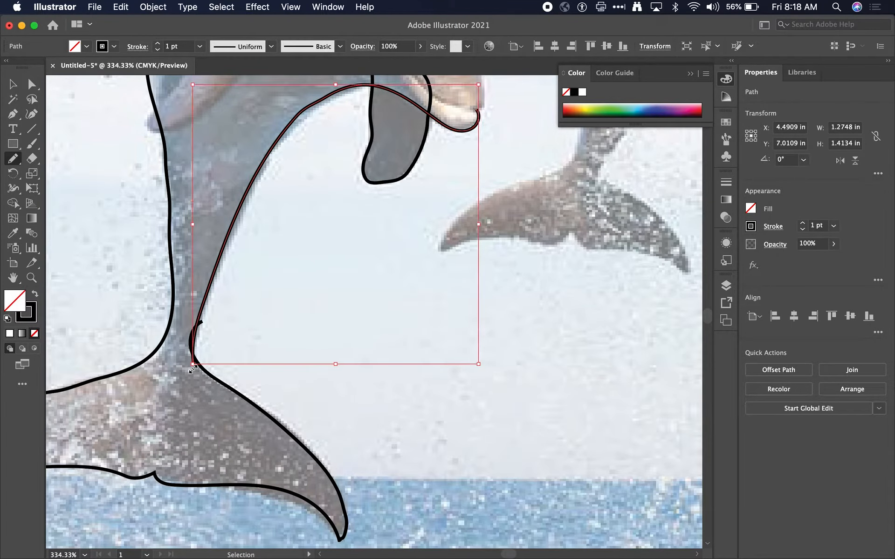
pyautogui.press('super+z')
pyautogui.press('super+z')
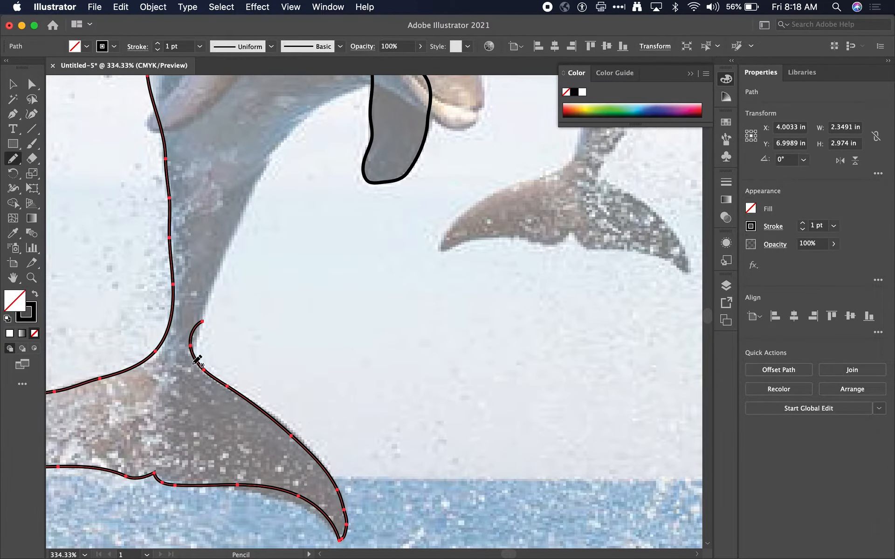
# - Redraw the bend above the right fluke and extend the same outline up the tail stem, along the belly and around the lower jaw
pyautogui.moveTo(199, 362); pyautogui.dragTo(232, 251)
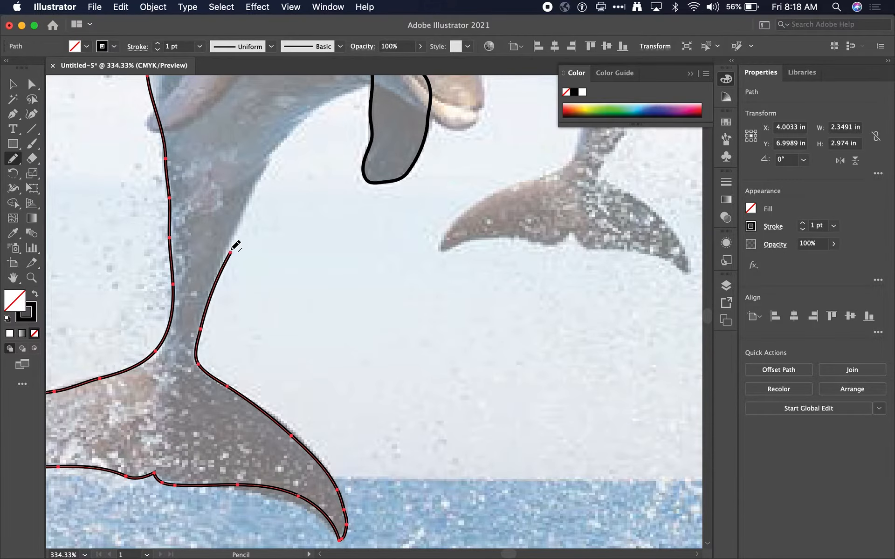
pyautogui.moveTo(214, 300)
pyautogui.mouseDown()
pyautogui.moveTo(244, 210)
pyautogui.moveTo(279, 150)
pyautogui.mouseUp()
pyautogui.scroll(5, 284, 144)
pyautogui.hscroll(2, 285, 143)
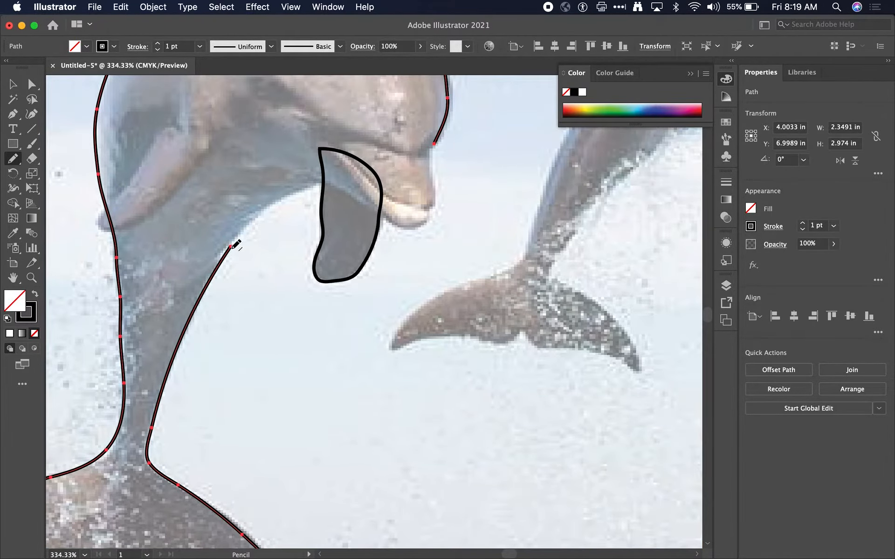
pyautogui.moveTo(234, 246)
pyautogui.mouseDown()
pyautogui.moveTo(237, 230)
pyautogui.moveTo(283, 192)
pyautogui.moveTo(319, 180)
pyautogui.mouseUp()
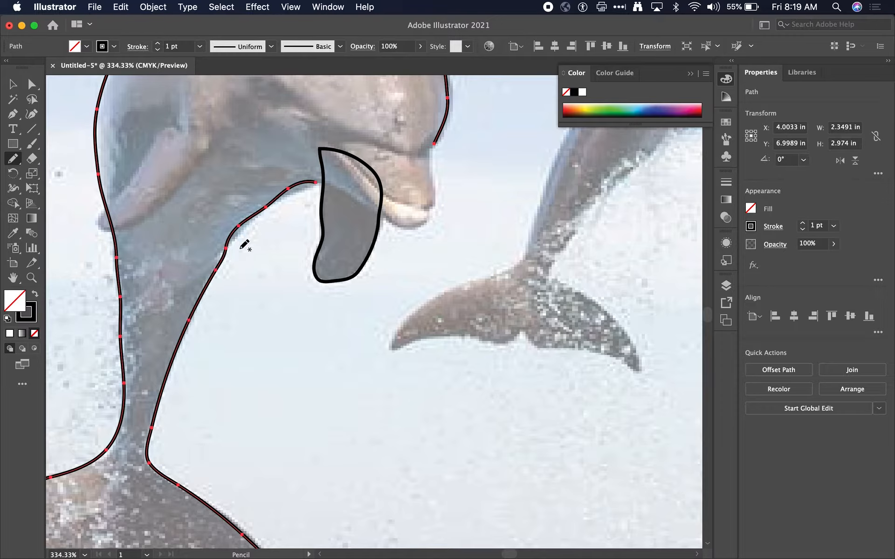
pyautogui.moveTo(226, 258)
pyautogui.mouseDown()
pyautogui.moveTo(302, 193)
pyautogui.moveTo(350, 198)
pyautogui.moveTo(399, 229)
pyautogui.moveTo(428, 209)
pyautogui.mouseUp()
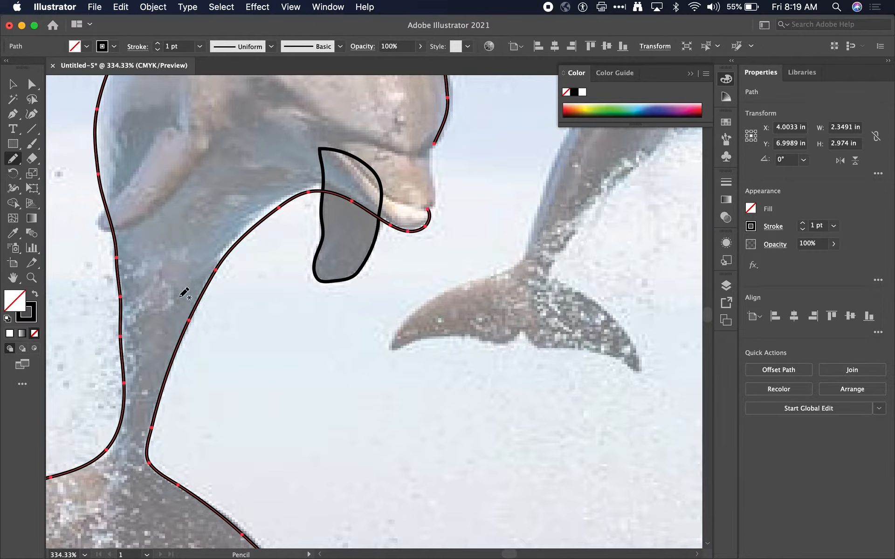
# - Close the body outline by tracing the snout from the lower jaw up to the forehead, and set its fill to None
pyautogui.scroll(4, 396, 283)
pyautogui.scroll(5, 396, 268)
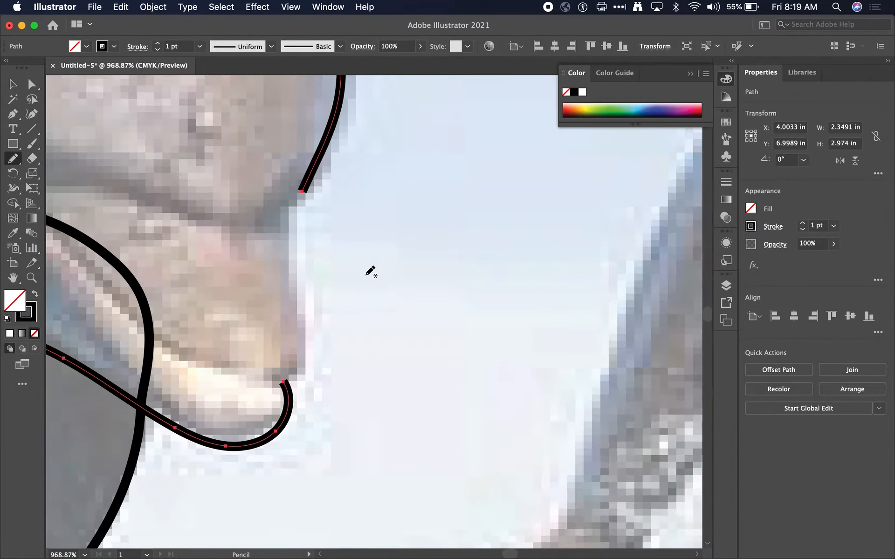
pyautogui.moveTo(282, 382)
pyautogui.mouseDown()
pyautogui.moveTo(298, 373)
pyautogui.moveTo(305, 348)
pyautogui.moveTo(292, 218)
pyautogui.moveTo(302, 192)
pyautogui.mouseUp()
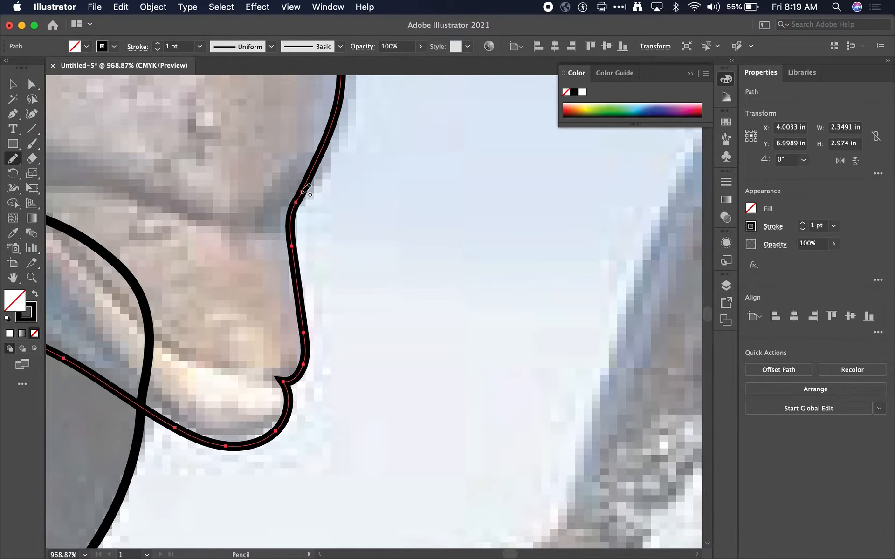
pyautogui.scroll(-10, 317, 163)
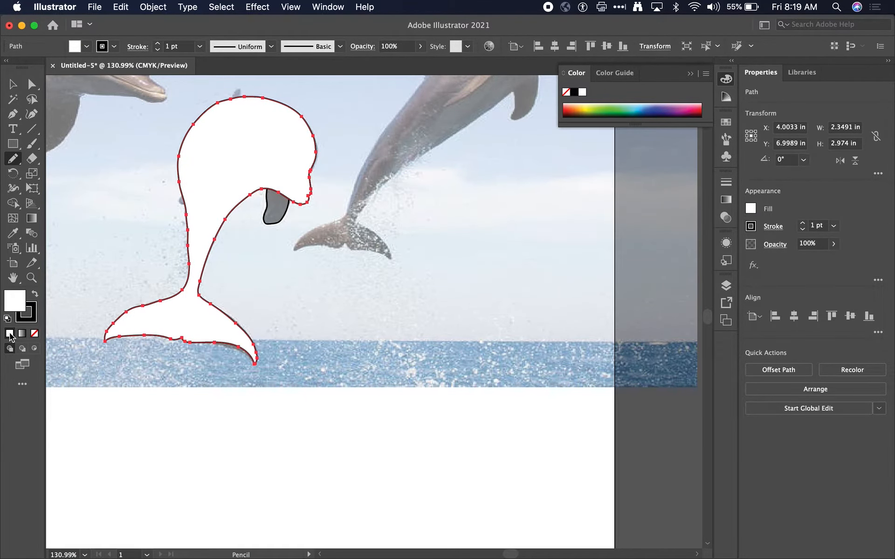
pyautogui.click(34, 334)
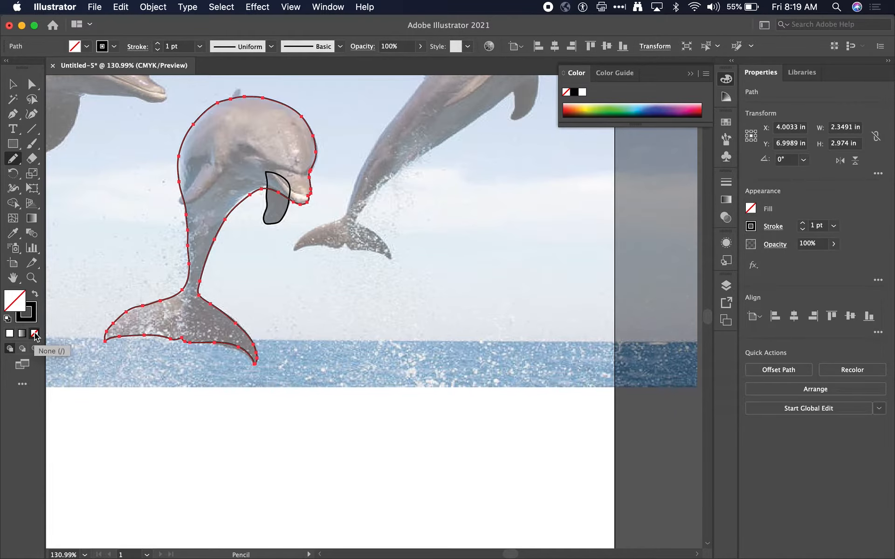
# - Deselect the body outline and trace the dolphin's left flipper as a closed Pencil path about 0.64 by 0.52 in
pyautogui.scroll(5, 205, 187)
pyautogui.scroll(6, 205, 219)
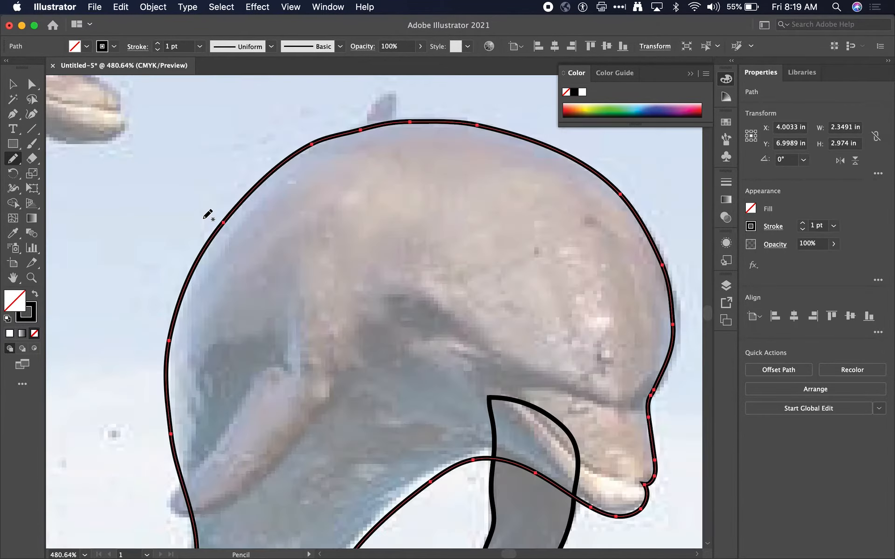
pyautogui.click(13, 85)
pyautogui.click(140, 193)
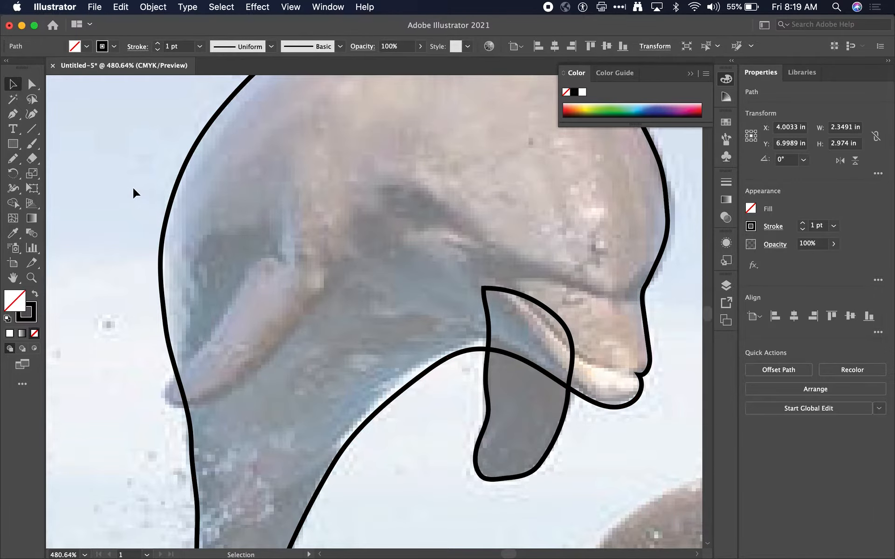
pyautogui.click(13, 162)
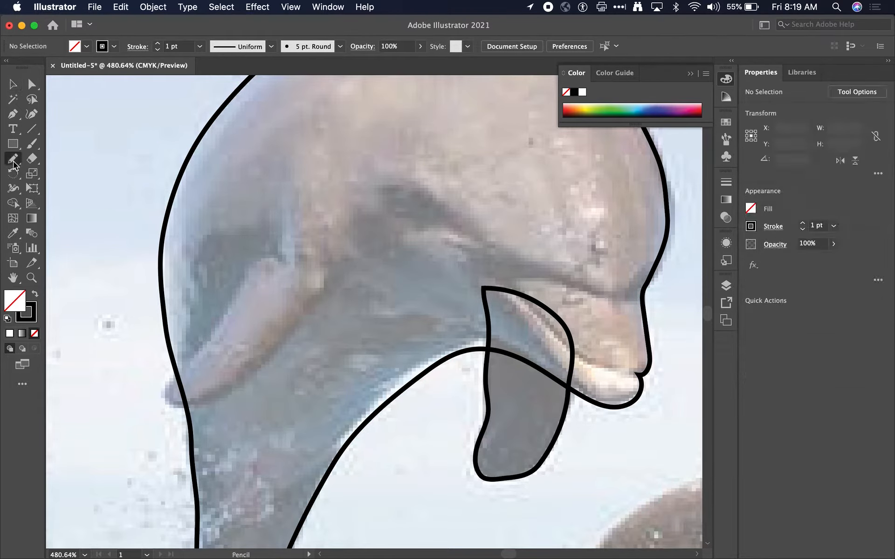
pyautogui.moveTo(286, 263)
pyautogui.mouseDown()
pyautogui.moveTo(267, 255)
pyautogui.moveTo(253, 263)
pyautogui.moveTo(169, 383)
pyautogui.moveTo(162, 400)
pyautogui.moveTo(171, 408)
pyautogui.moveTo(194, 407)
pyautogui.moveTo(291, 338)
pyautogui.moveTo(375, 259)
pyautogui.moveTo(364, 251)
pyautogui.moveTo(328, 258)
pyautogui.moveTo(288, 237)
pyautogui.moveTo(285, 264)
pyautogui.mouseUp()
# - Trace the dark patch on the side of the head as a closed Pencil shape about 0.35 by 0.18 in
pyautogui.hscroll(5, 364, 267)
pyautogui.scroll(-1, 364, 267)
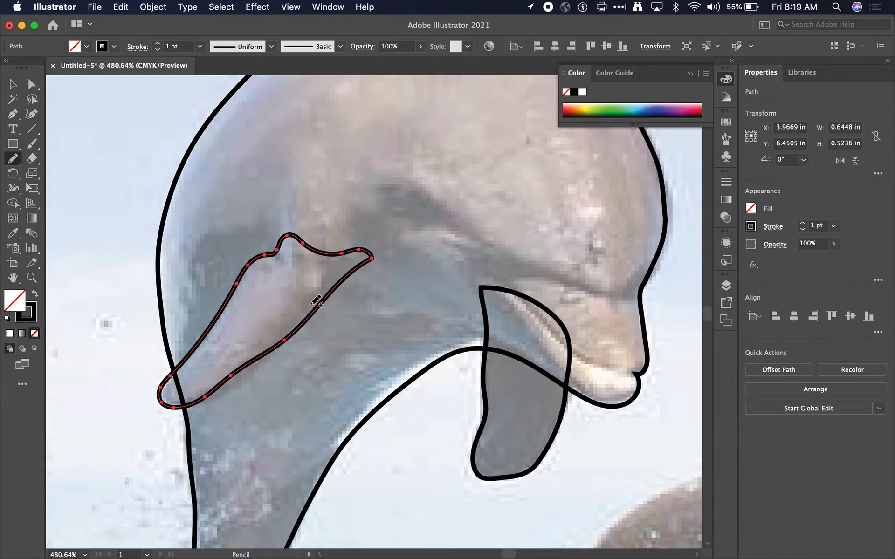
pyautogui.moveTo(394, 228)
pyautogui.mouseDown()
pyautogui.moveTo(310, 211)
pyautogui.moveTo(277, 172)
pyautogui.moveTo(363, 191)
pyautogui.moveTo(398, 230)
pyautogui.mouseUp()
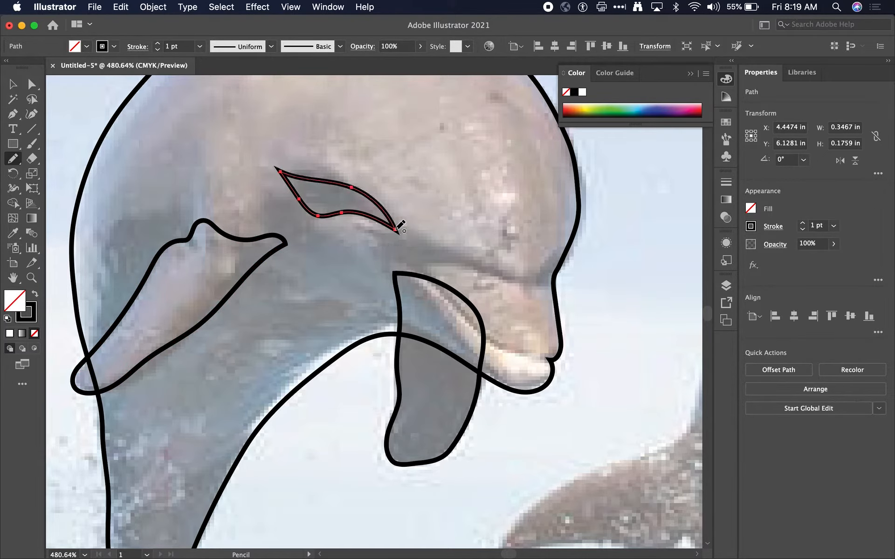
# - Draw open Pencil lines along the crease below the forehead, the mouth and the lower jaw
pyautogui.hscroll(5, 384, 245)
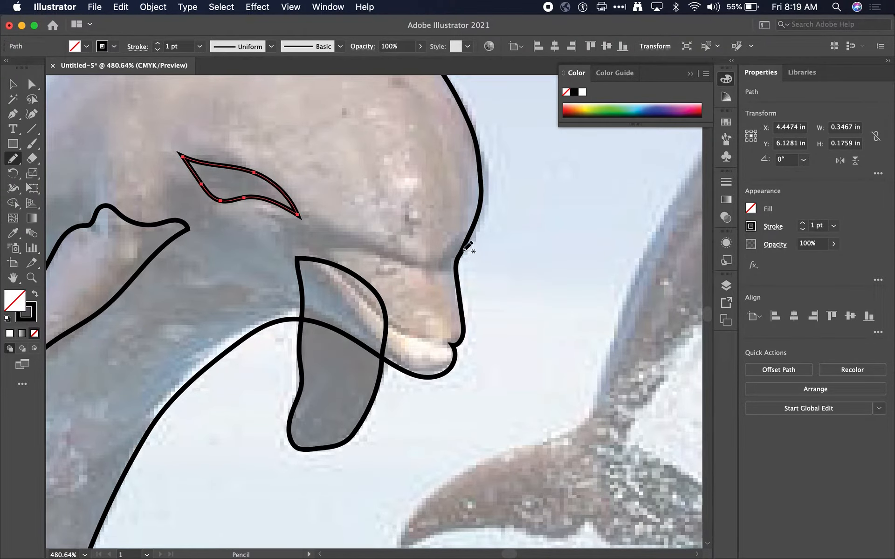
pyautogui.moveTo(465, 249)
pyautogui.mouseDown()
pyautogui.moveTo(463, 242)
pyautogui.moveTo(448, 262)
pyautogui.moveTo(284, 229)
pyautogui.mouseUp()
pyautogui.moveTo(455, 346)
pyautogui.mouseDown()
pyautogui.moveTo(386, 316)
pyautogui.moveTo(314, 247)
pyautogui.moveTo(296, 251)
pyautogui.mouseUp()
pyautogui.moveTo(438, 363)
pyautogui.mouseDown()
pyautogui.moveTo(402, 356)
pyautogui.moveTo(342, 301)
pyautogui.mouseUp()
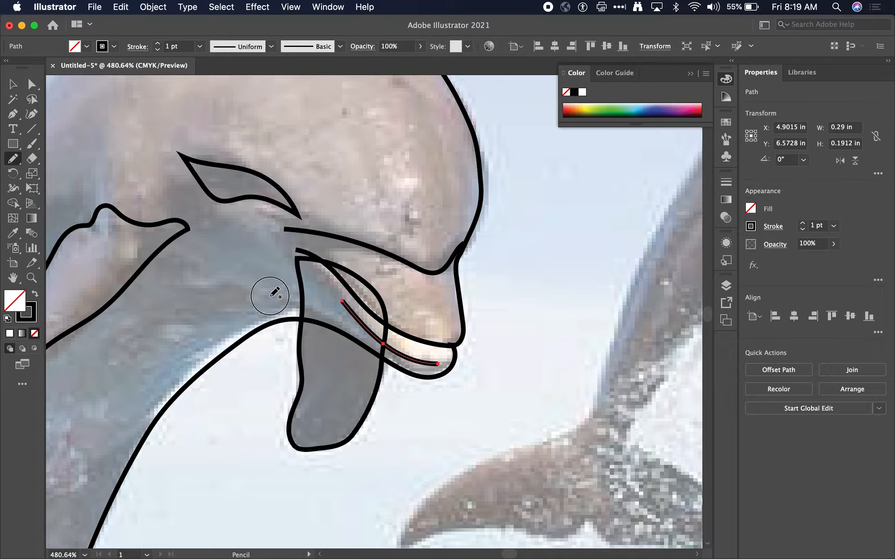
# - Draw three curved contour lines on the throat and belly, the last two about 0.41 by 0.23 in and 0.29 by 0.44 in
pyautogui.moveTo(282, 300); pyautogui.dragTo(179, 303)
pyautogui.scroll(-3, 264, 326)
pyautogui.hscroll(-4, 264, 326)
pyautogui.moveTo(350, 235)
pyautogui.mouseDown()
pyautogui.moveTo(279, 256)
pyautogui.moveTo(215, 312)
pyautogui.mouseUp()
pyautogui.scroll(-3, 290, 301)
pyautogui.hscroll(-1, 279, 310)
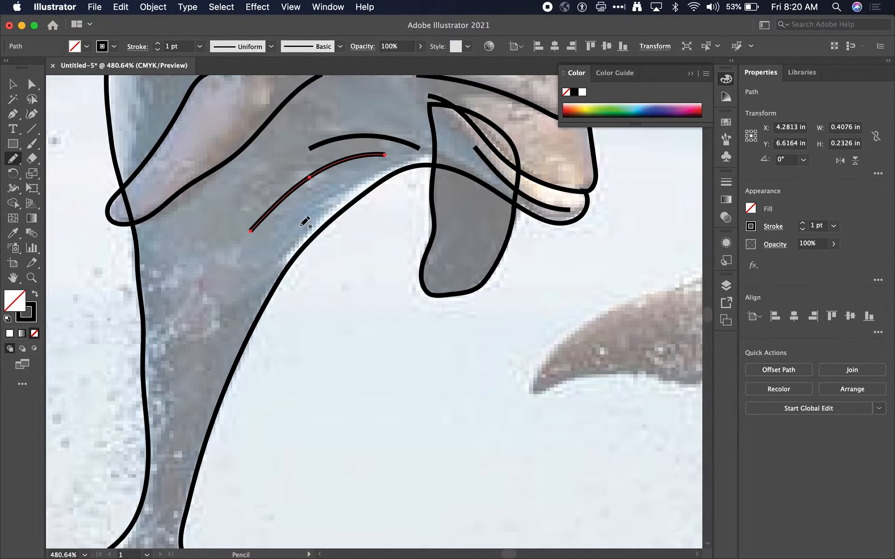
pyautogui.moveTo(300, 226)
pyautogui.mouseDown()
pyautogui.moveTo(219, 320)
pyautogui.moveTo(206, 370)
pyautogui.mouseUp()
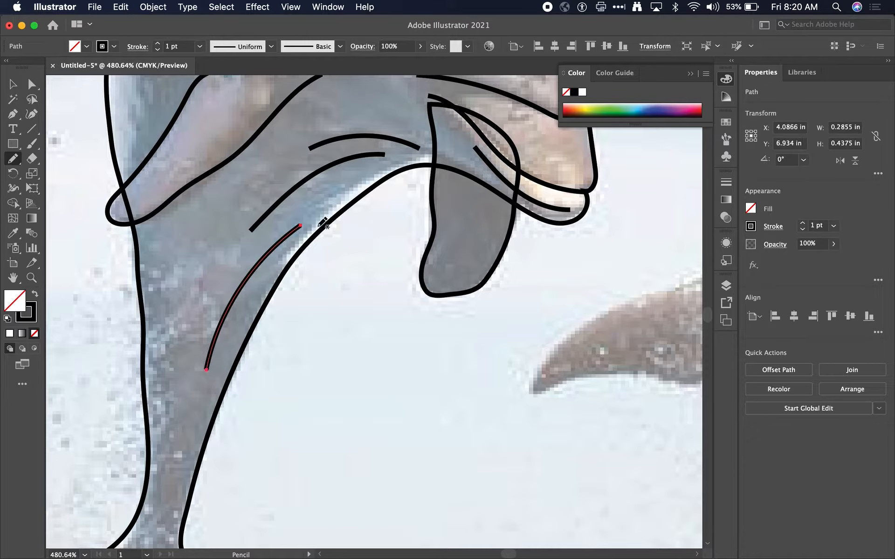
# - Select the body outline and rework its throat and belly curve with repeated Pencil strokes
pyautogui.click(11, 85)
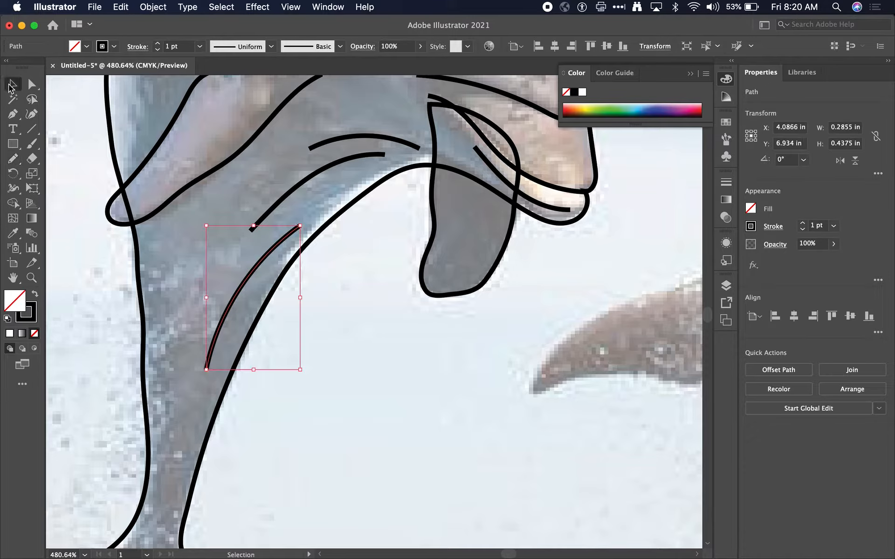
pyautogui.click(330, 213)
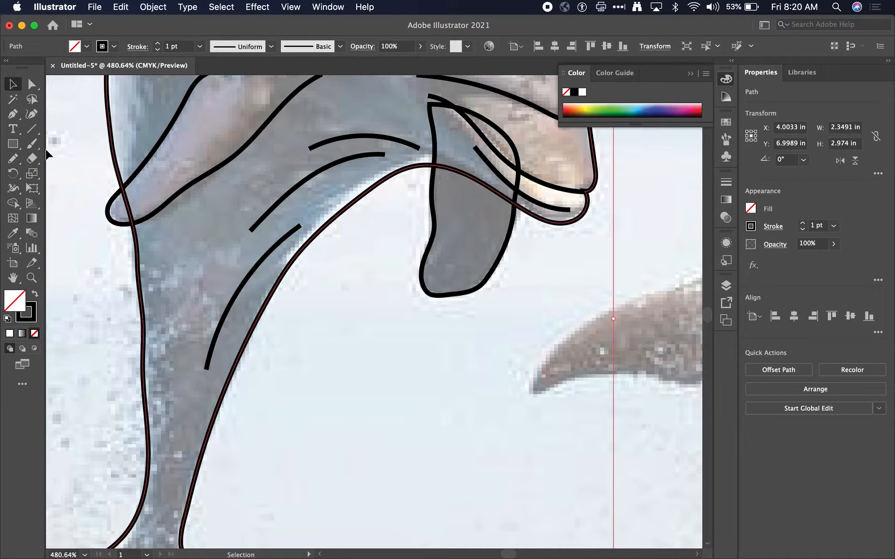
pyautogui.click(13, 159)
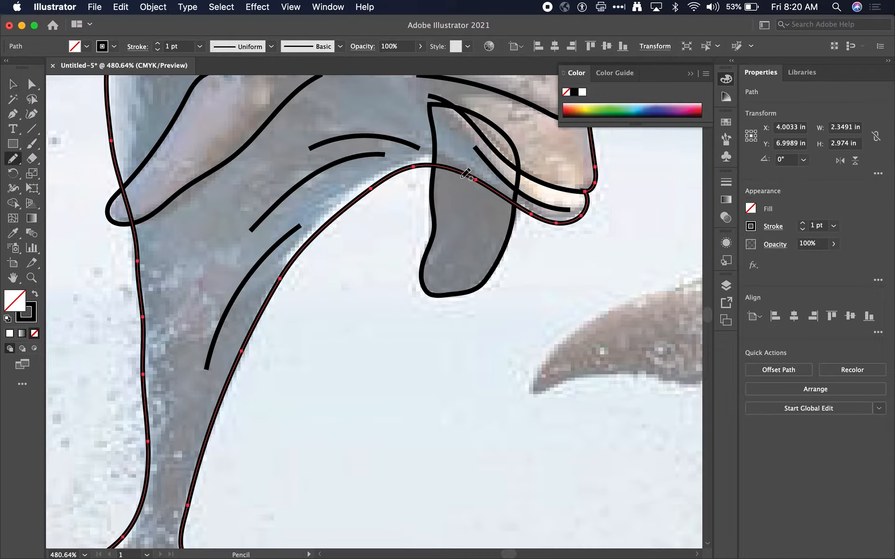
pyautogui.moveTo(462, 175)
pyautogui.mouseDown()
pyautogui.moveTo(427, 154)
pyautogui.moveTo(361, 179)
pyautogui.moveTo(296, 249)
pyautogui.moveTo(280, 300)
pyautogui.mouseUp()
pyautogui.moveTo(478, 179)
pyautogui.mouseDown()
pyautogui.moveTo(376, 174)
pyautogui.moveTo(300, 256)
pyautogui.mouseUp()
pyautogui.moveTo(335, 207)
pyautogui.mouseDown()
pyautogui.moveTo(340, 200)
pyautogui.moveTo(263, 321)
pyautogui.mouseUp()
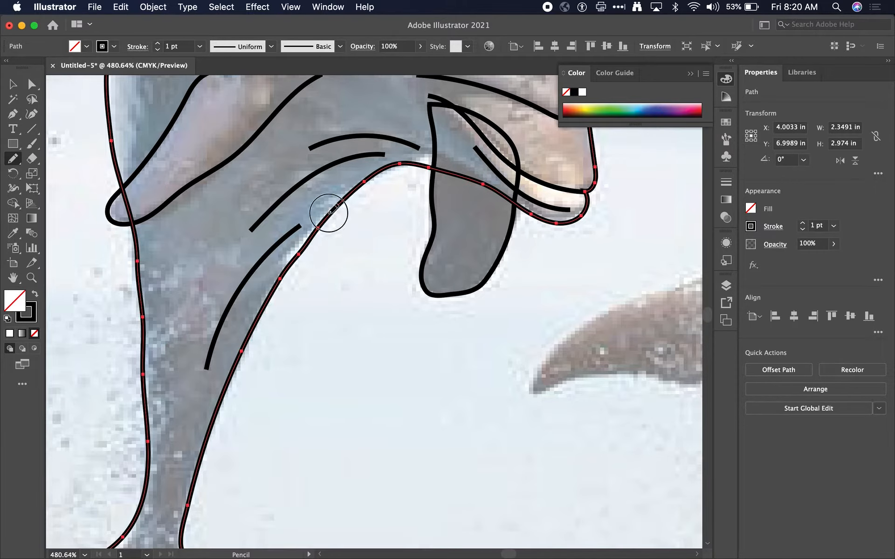
pyautogui.moveTo(328, 212); pyautogui.dragTo(260, 305)
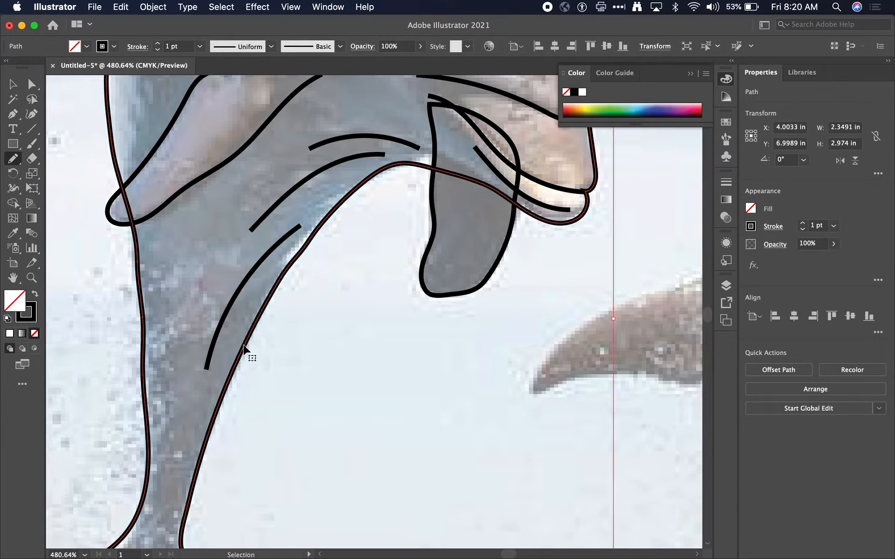
pyautogui.moveTo(326, 218)
pyautogui.mouseDown()
pyautogui.moveTo(266, 298)
pyautogui.moveTo(255, 332)
pyautogui.mouseUp()
pyautogui.scroll(10, 309, 176)
pyautogui.hscroll(5, 310, 176)
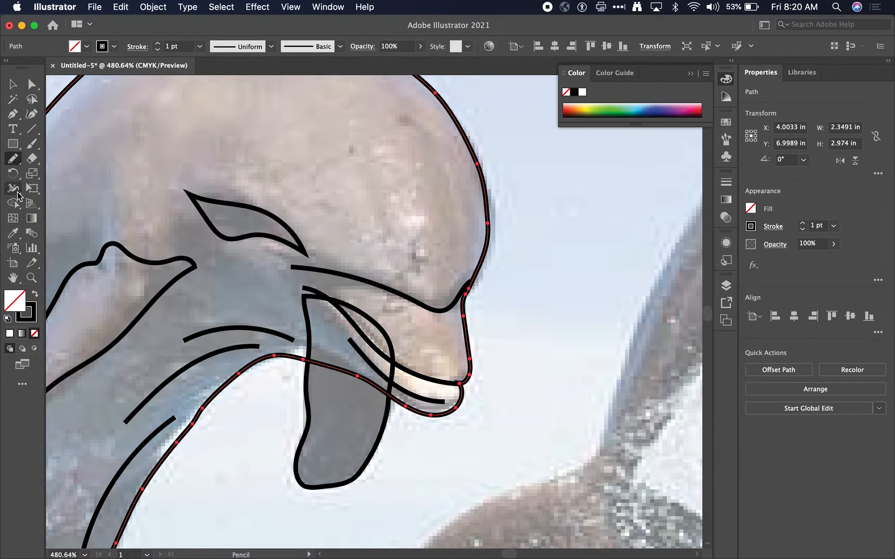
# - Smooth the body outline at the beak crease, along the forehead and over the top of the head with the Smooth tool
pyautogui.moveTo(13, 159); pyautogui.dragTo(58, 194)
pyautogui.moveTo(469, 291)
pyautogui.mouseDown()
pyautogui.moveTo(471, 321)
pyautogui.moveTo(471, 274)
pyautogui.moveTo(461, 314)
pyautogui.moveTo(468, 273)
pyautogui.mouseUp()
pyautogui.moveTo(466, 332); pyautogui.dragTo(471, 284)
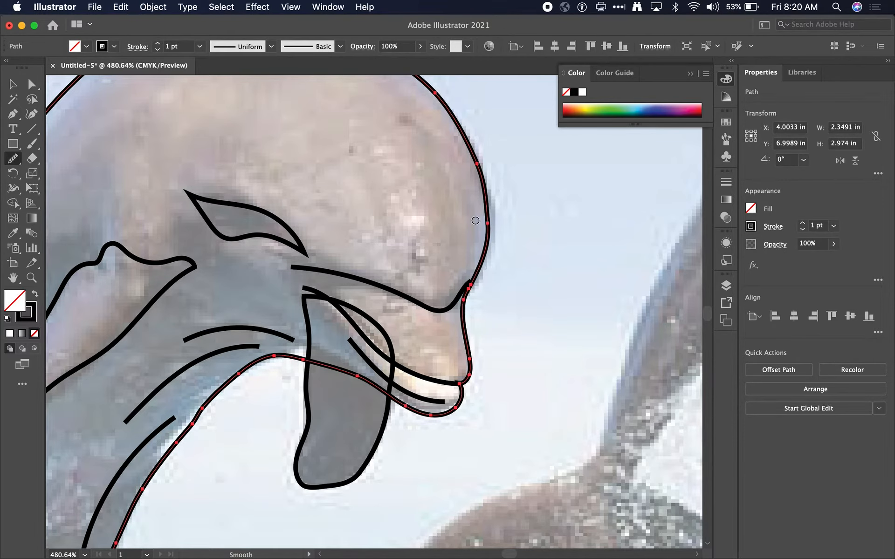
pyautogui.moveTo(472, 179)
pyautogui.mouseDown()
pyautogui.moveTo(486, 236)
pyautogui.moveTo(487, 193)
pyautogui.moveTo(487, 245)
pyautogui.mouseUp()
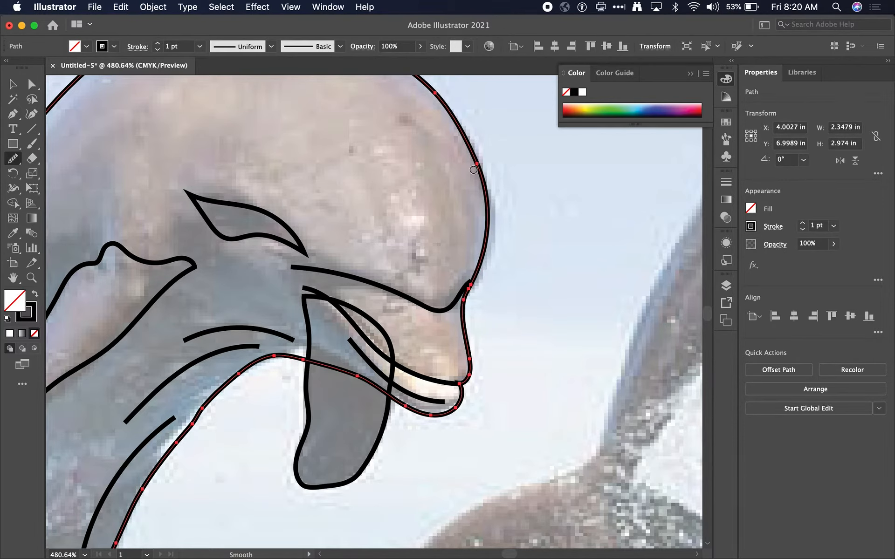
pyautogui.moveTo(471, 155)
pyautogui.mouseDown()
pyautogui.moveTo(488, 237)
pyautogui.moveTo(256, 152)
pyautogui.mouseUp()
pyautogui.scroll(6, 298, 222)
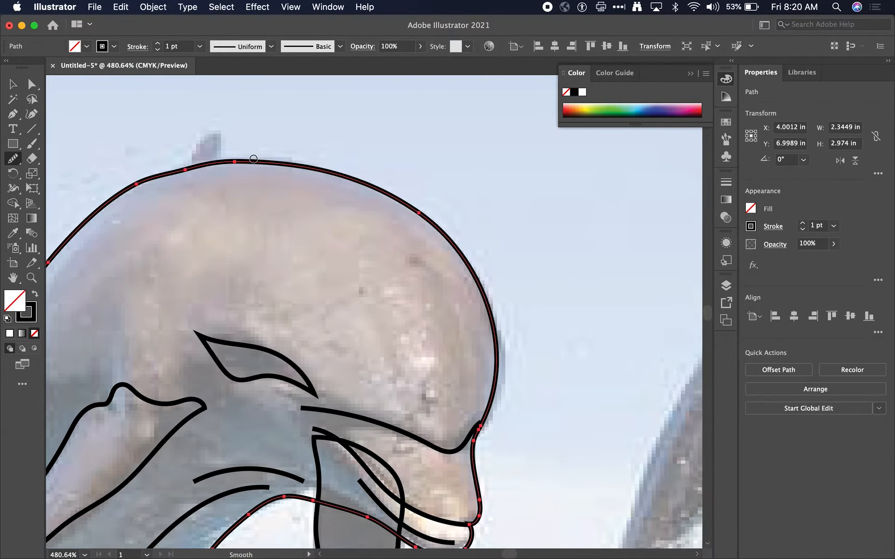
pyautogui.moveTo(201, 164); pyautogui.dragTo(127, 187)
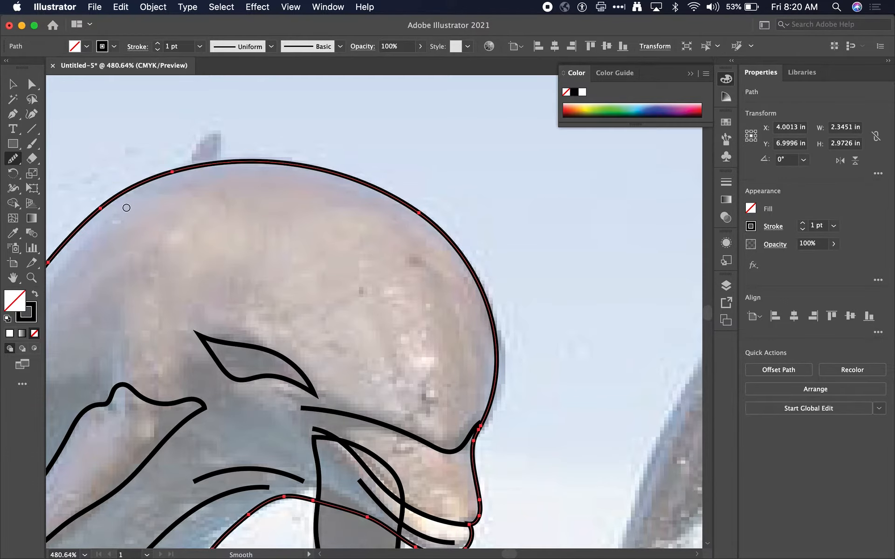
# - Smooth the body outline along the back and past the near flipper toward the tail stock
pyautogui.hscroll(-7, 126, 206)
pyautogui.scroll(-2, 126, 206)
pyautogui.scroll(-10, 153, 381)
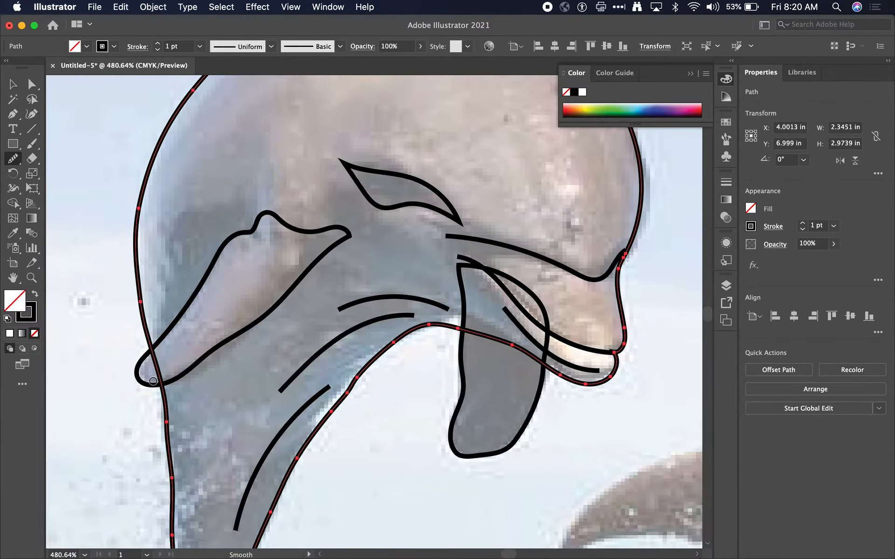
pyautogui.moveTo(371, 239)
pyautogui.mouseDown()
pyautogui.moveTo(333, 297)
pyautogui.moveTo(392, 216)
pyautogui.moveTo(325, 303)
pyautogui.mouseUp()
pyautogui.moveTo(178, 285)
pyautogui.mouseDown()
pyautogui.moveTo(183, 275)
pyautogui.moveTo(186, 469)
pyautogui.moveTo(189, 461)
pyautogui.mouseUp()
# - Try to draw the dorsal fin on the back with the Pencil tool while the body outline is selected, and undo the stroke
pyautogui.scroll(10, 228, 382)
pyautogui.hscroll(4, 228, 382)
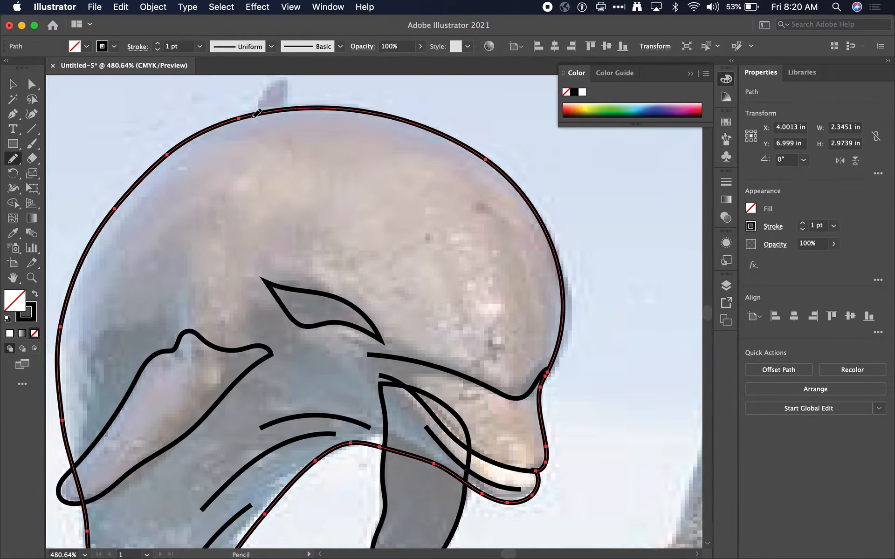
pyautogui.scroll(3, 256, 113)
pyautogui.hscroll(1, 256, 113)
pyautogui.moveTo(234, 196)
pyautogui.mouseDown()
pyautogui.moveTo(240, 165)
pyautogui.moveTo(259, 144)
pyautogui.moveTo(269, 183)
pyautogui.mouseUp()
pyautogui.press('super+z')
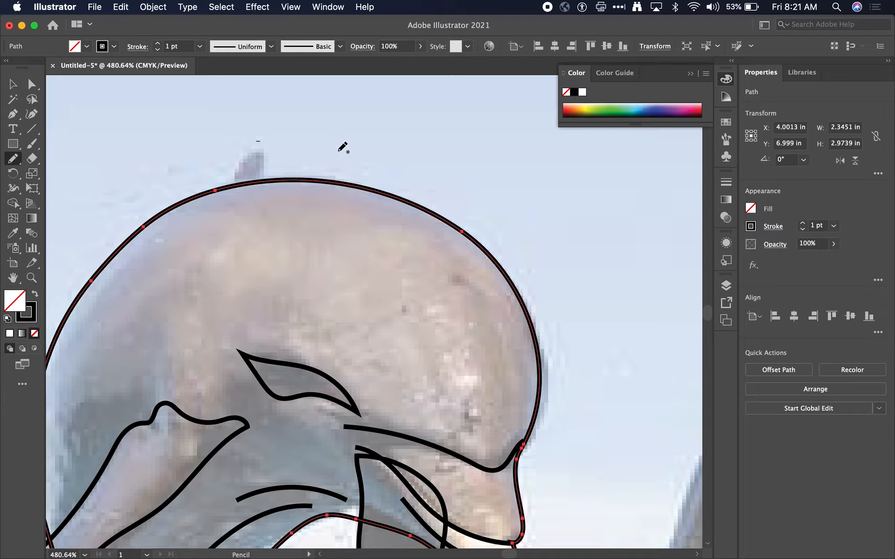
# - Deselect the body outline and trace the dorsal fin as a closed Pencil shape about 0.11 by 0.20 in
pyautogui.press('v')
pyautogui.click(266, 154)
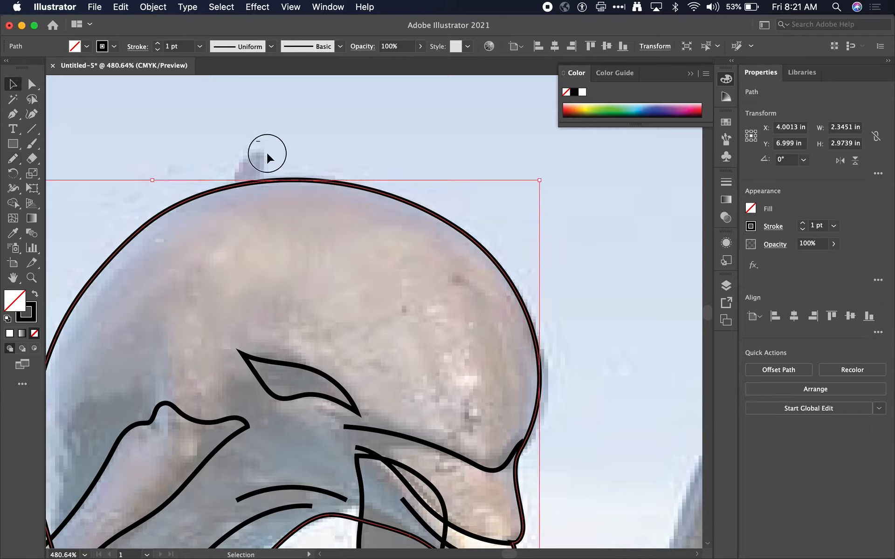
pyautogui.click(13, 158)
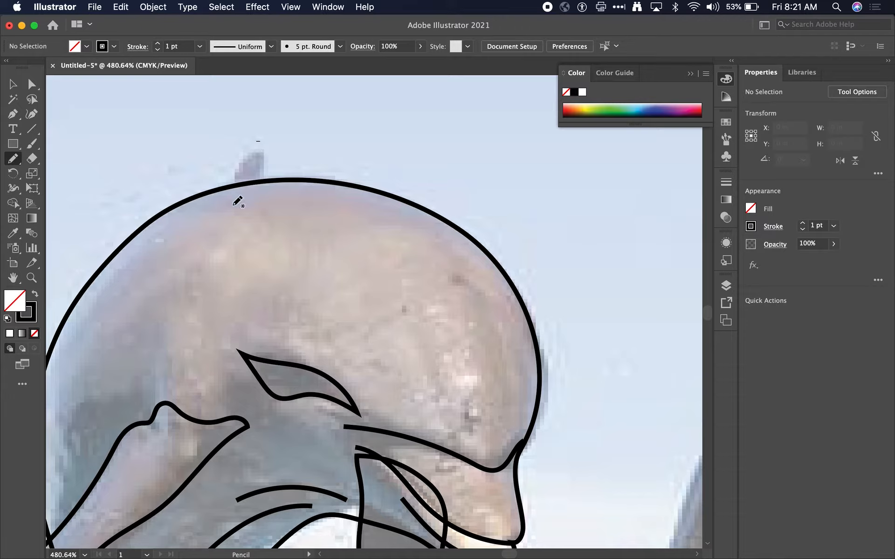
pyautogui.moveTo(234, 204)
pyautogui.mouseDown()
pyautogui.moveTo(244, 164)
pyautogui.moveTo(263, 139)
pyautogui.moveTo(270, 191)
pyautogui.moveTo(219, 206)
pyautogui.moveTo(229, 205)
pyautogui.moveTo(245, 158)
pyautogui.moveTo(260, 157)
pyautogui.moveTo(266, 196)
pyautogui.moveTo(232, 211)
pyautogui.mouseUp()
pyautogui.press('super+z')
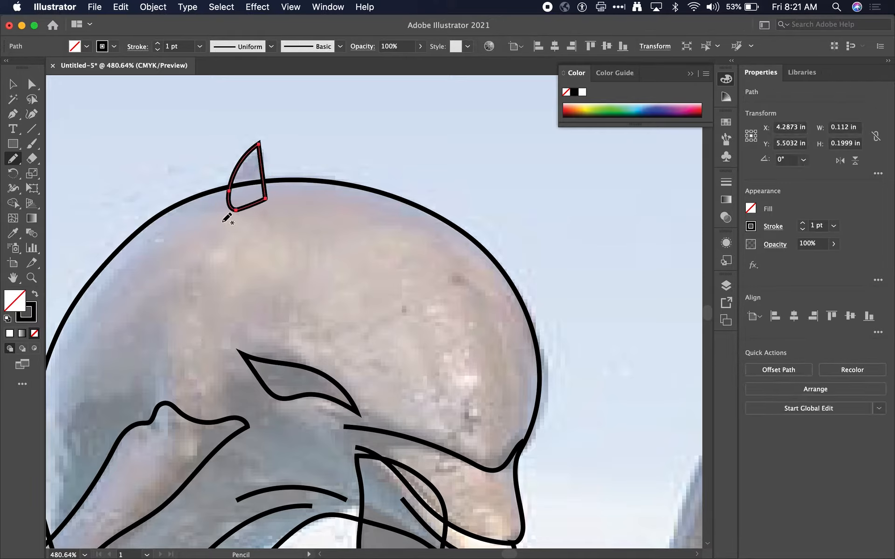
# - Select all the traced paths of the middle dolphin and give them a solid white fill
pyautogui.scroll(-5, 227, 218)
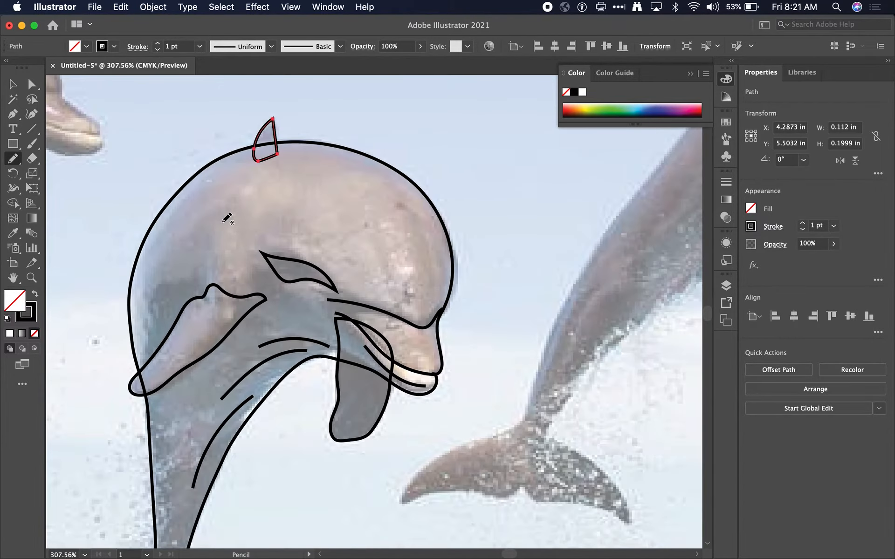
pyautogui.scroll(-3, 307, 296)
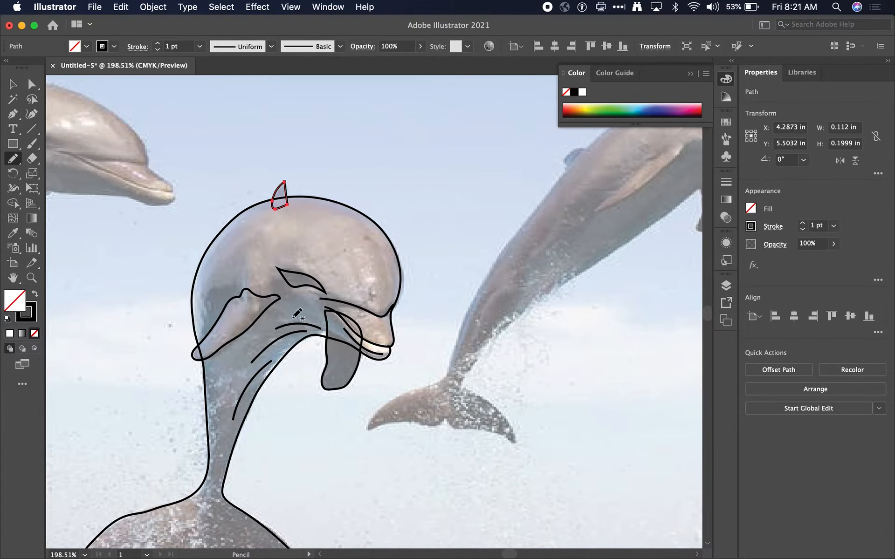
pyautogui.scroll(-3, 275, 410)
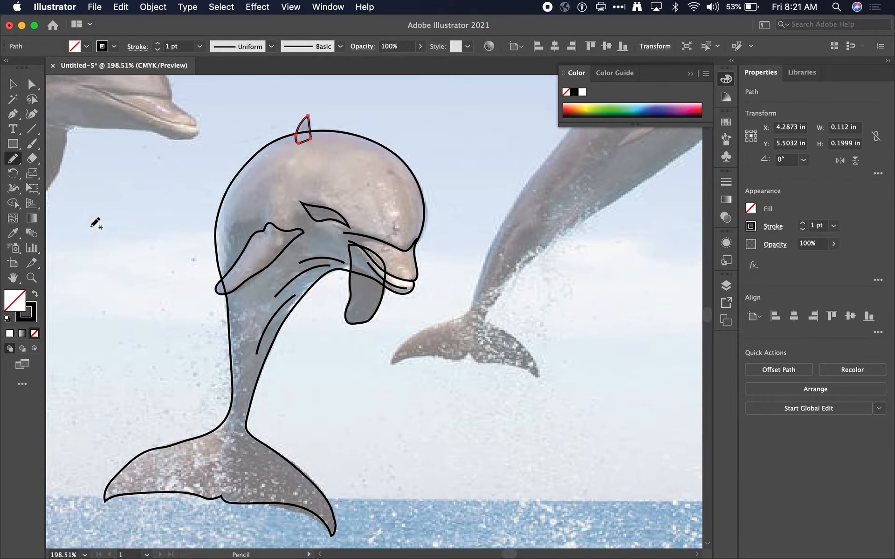
pyautogui.click(13, 86)
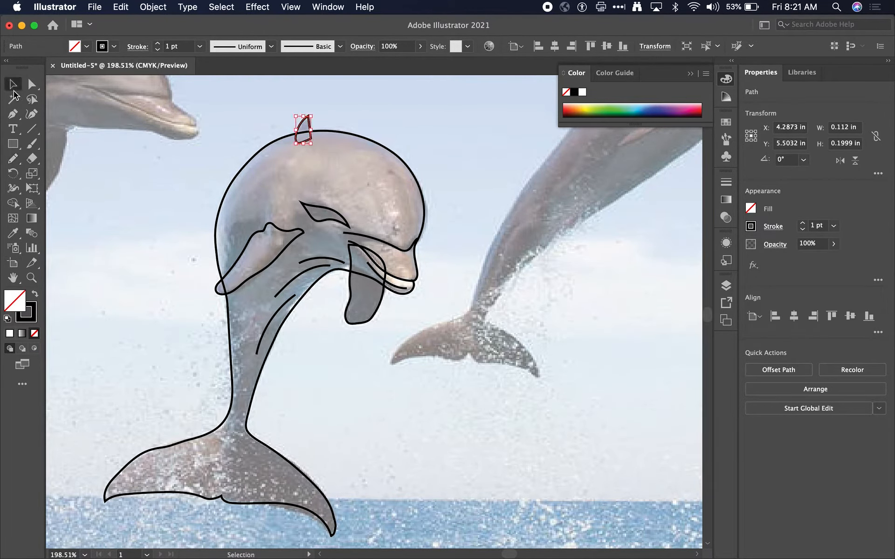
pyautogui.moveTo(202, 100); pyautogui.dragTo(420, 402)
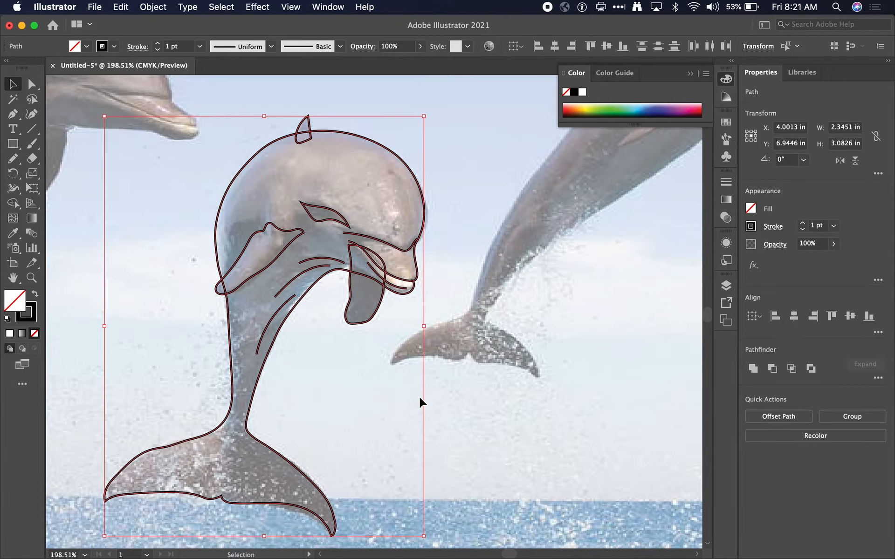
pyautogui.click(9, 334)
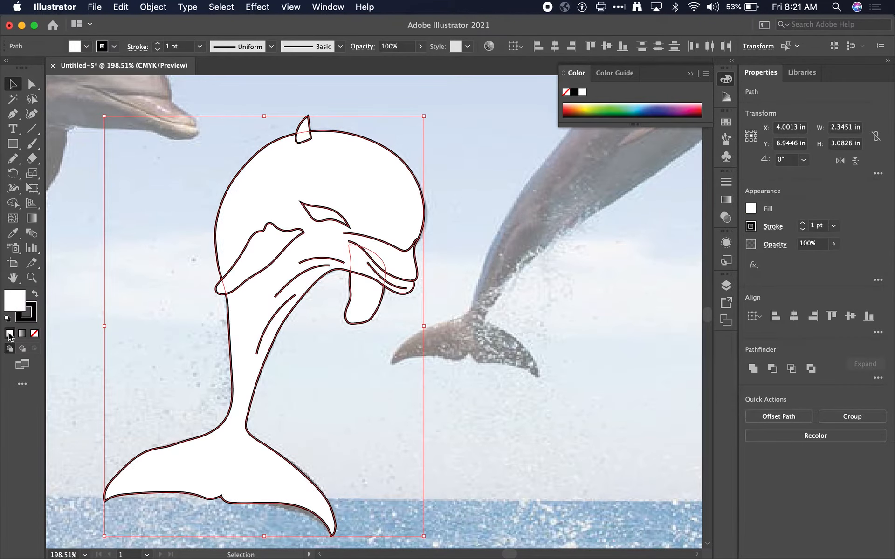
# - Try moving the far flipper away from the body and undo the move
pyautogui.click(344, 350)
pyautogui.click(373, 321)
pyautogui.moveTo(380, 311); pyautogui.dragTo(443, 300)
pyautogui.press('super+z')
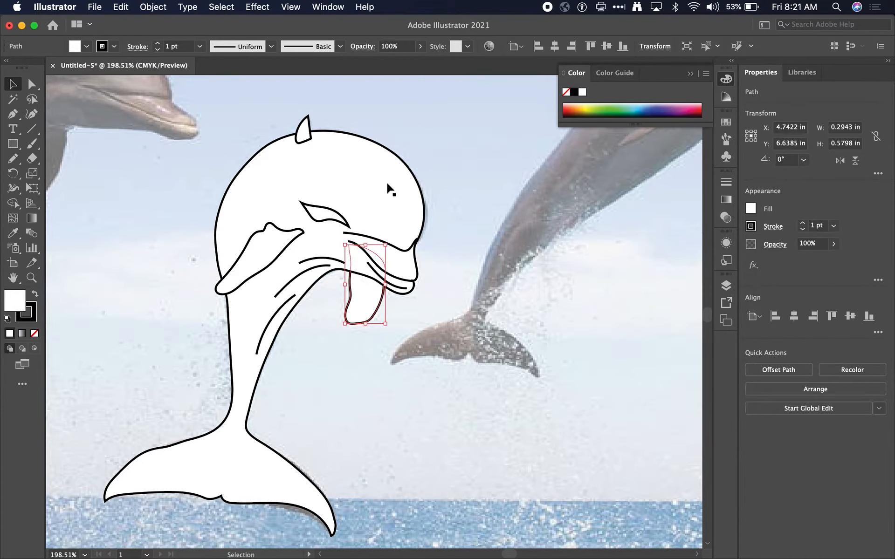
# - Select the dorsal fin and send it to the back, behind the body shape
pyautogui.scroll(5, 414, 212)
pyautogui.click(317, 204)
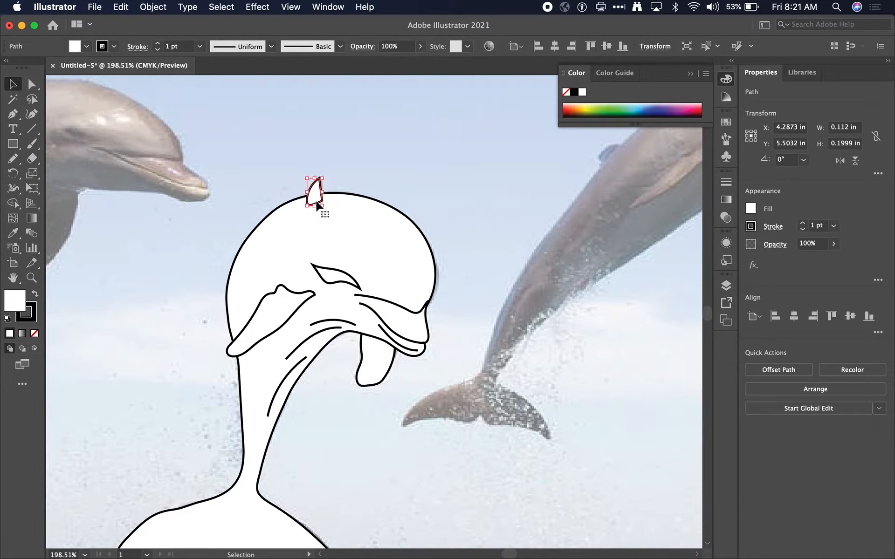
pyautogui.scroll(5, 325, 204)
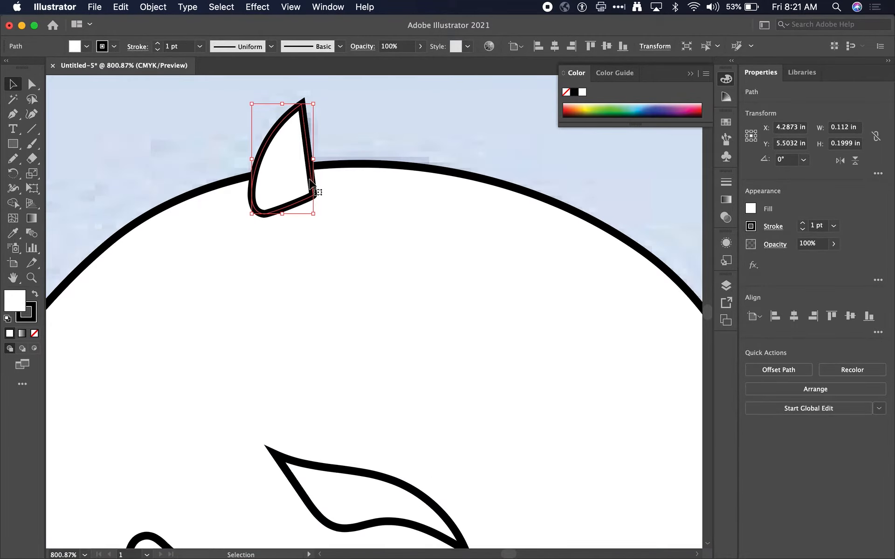
pyautogui.rightClick(310, 181)
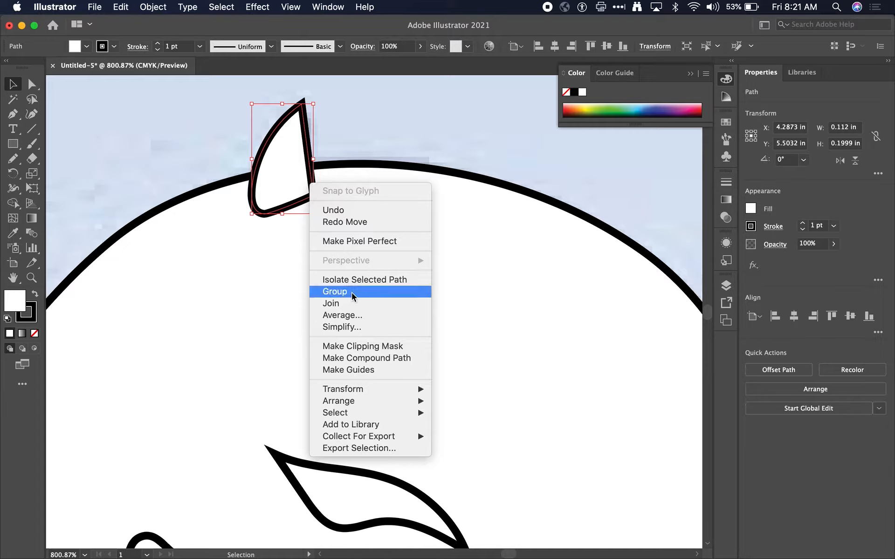
pyautogui.click(365, 316)
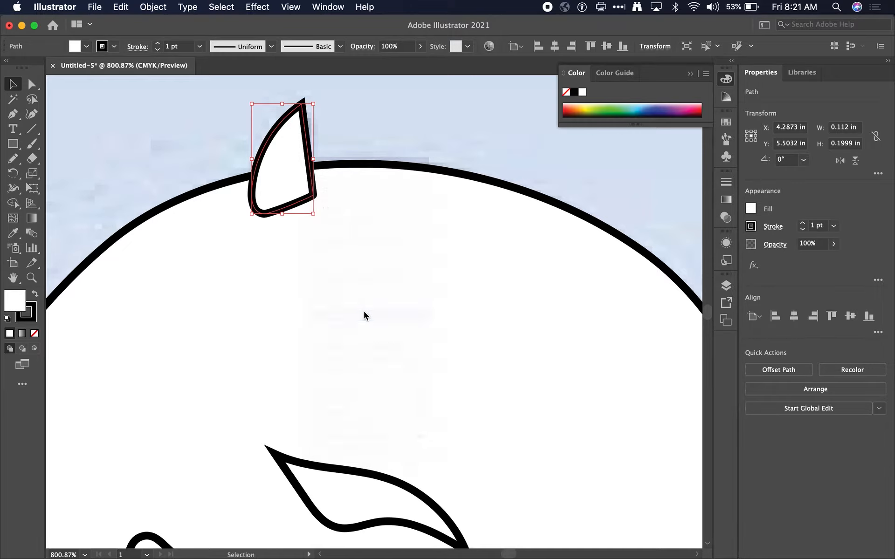
pyautogui.click(430, 332)
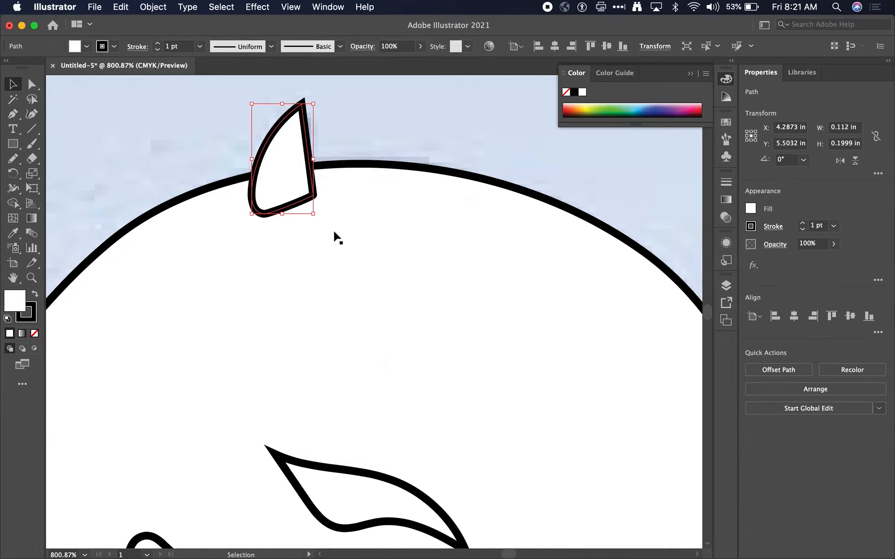
pyautogui.rightClick(303, 194)
pyautogui.moveTo(373, 419)
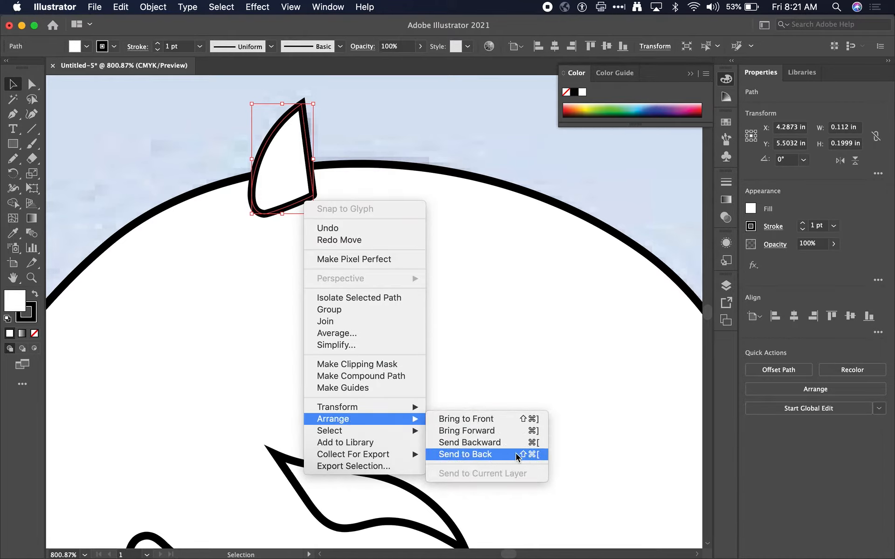
pyautogui.click(467, 454)
pyautogui.click(322, 194)
pyautogui.click(308, 152)
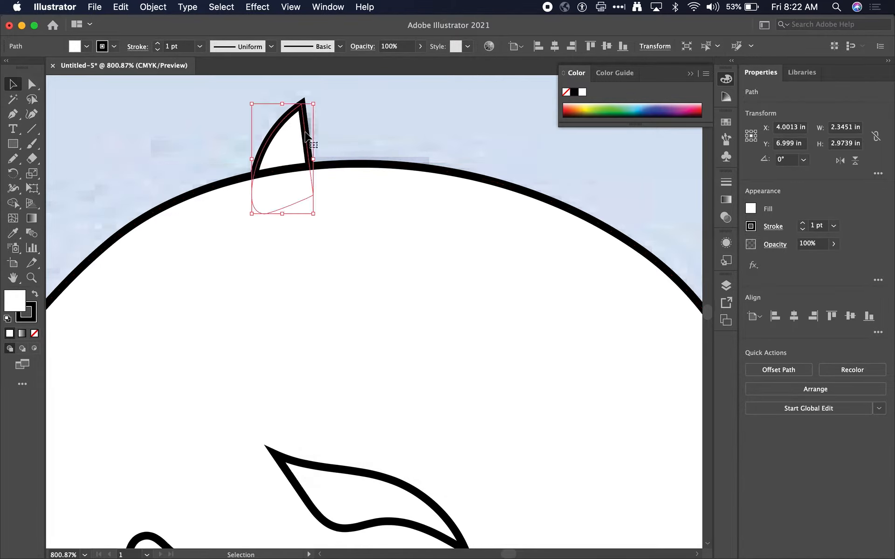
# - Examine the filled dolphin drawing, selecting the body, near flipper and head patch in turn, and clear the selection
pyautogui.click(408, 245)
pyautogui.scroll(-3, 408, 243)
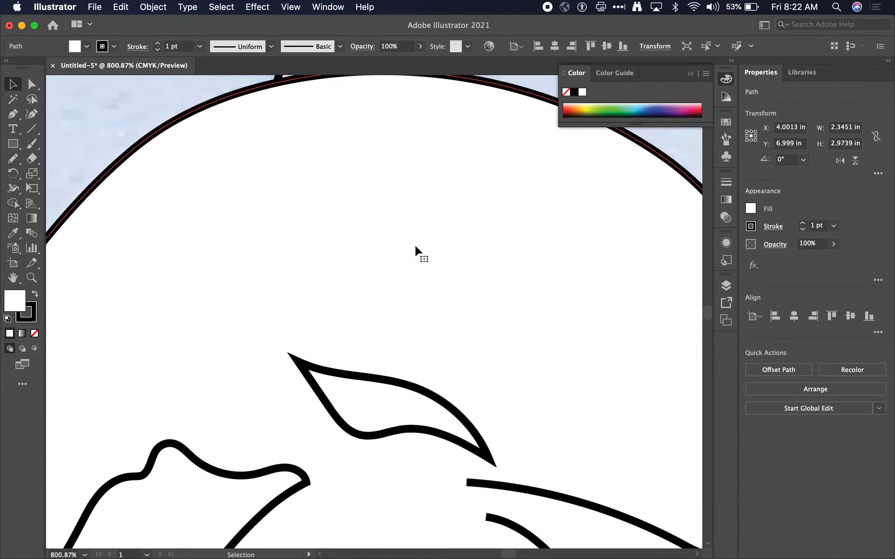
pyautogui.scroll(-5, 416, 252)
pyautogui.scroll(-1, 370, 296)
pyautogui.click(317, 365)
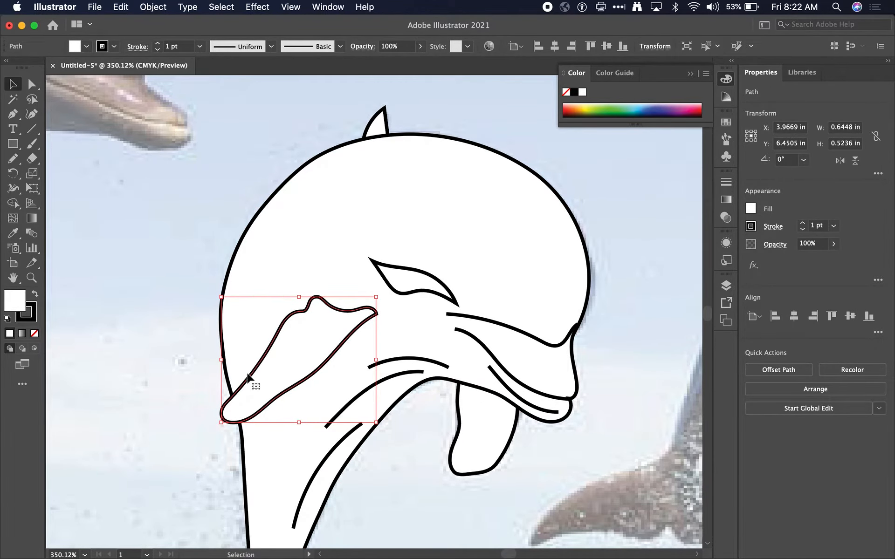
pyautogui.scroll(-2, 373, 354)
pyautogui.hscroll(2, 373, 355)
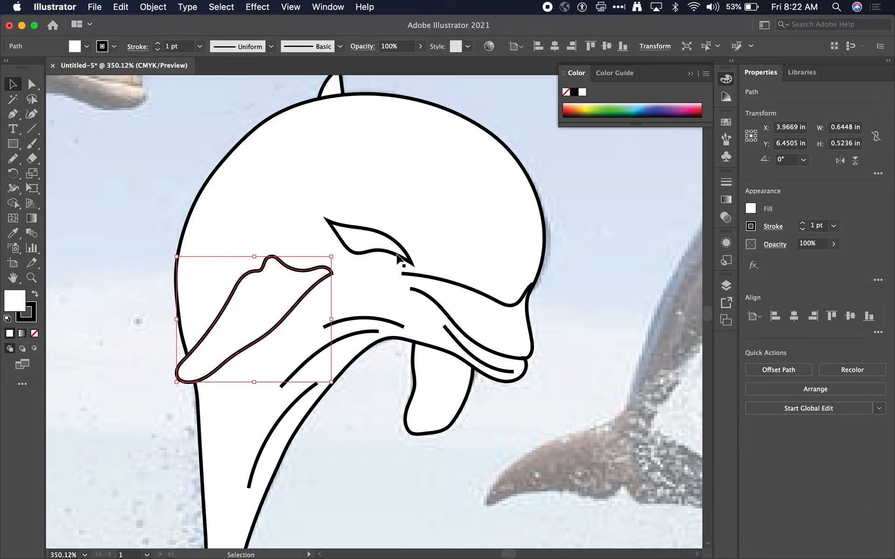
pyautogui.click(375, 253)
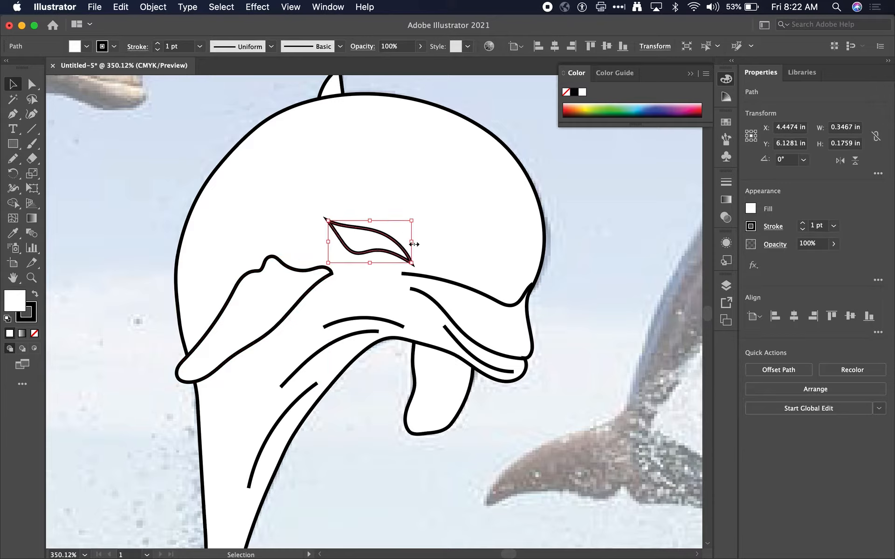
pyautogui.hscroll(3, 506, 213)
pyautogui.scroll(2, 507, 213)
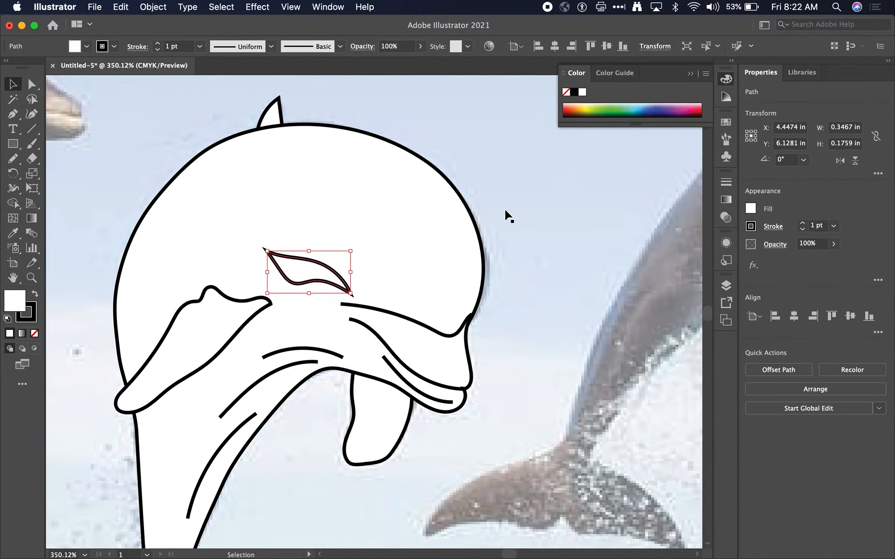
pyautogui.scroll(-3, 507, 213)
pyautogui.scroll(-2, 375, 335)
pyautogui.scroll(-3, 377, 338)
pyautogui.hscroll(4, 377, 338)
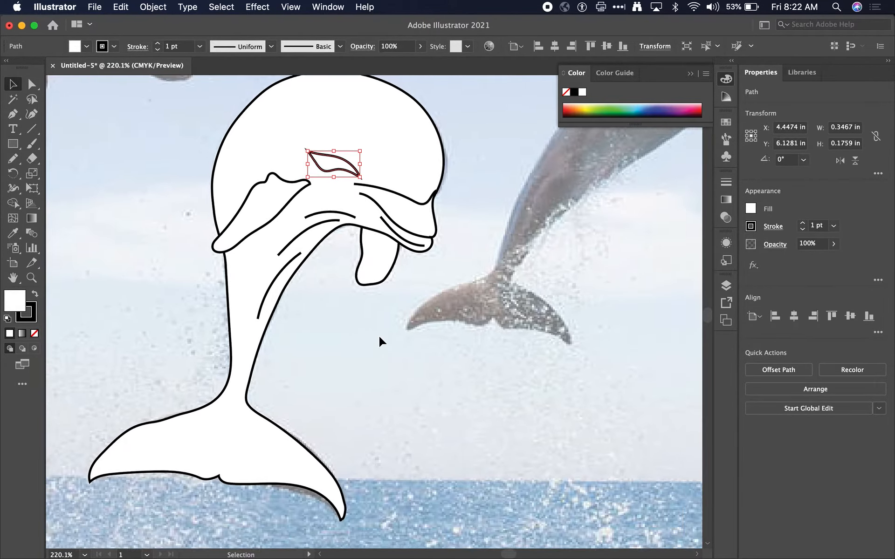
pyautogui.scroll(4, 378, 341)
pyautogui.scroll(-5, 381, 342)
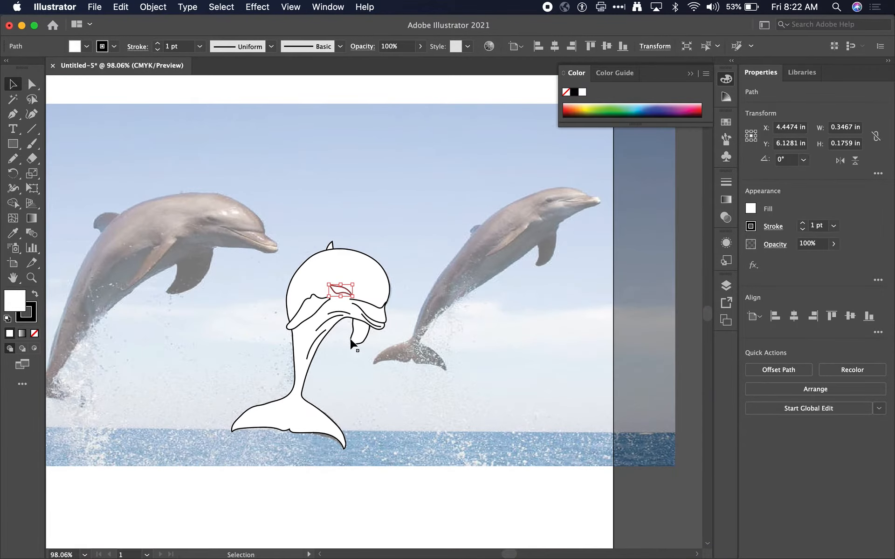
pyautogui.click(353, 386)
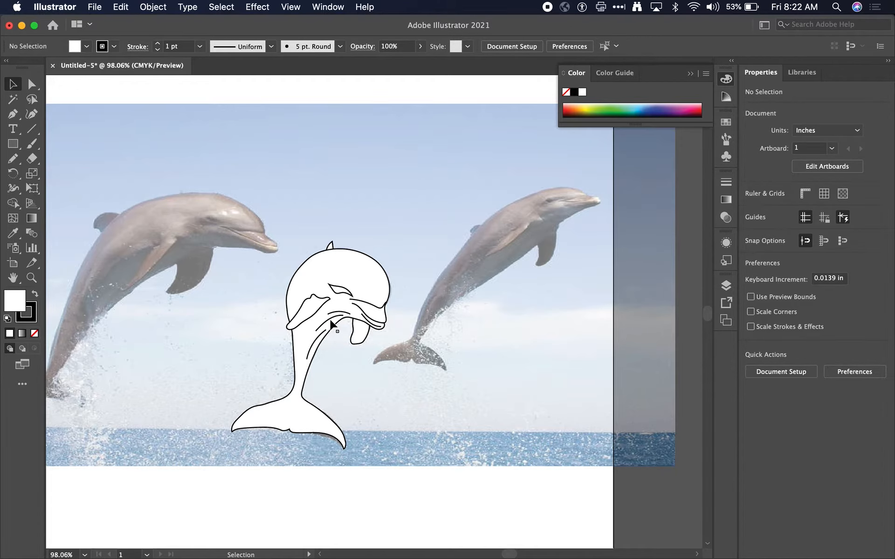
# - Smooth the upper edge and tip of the left tail fluke on the body outline with the Smooth tool
pyautogui.scroll(6, 332, 325)
pyautogui.scroll(-10, 311, 232)
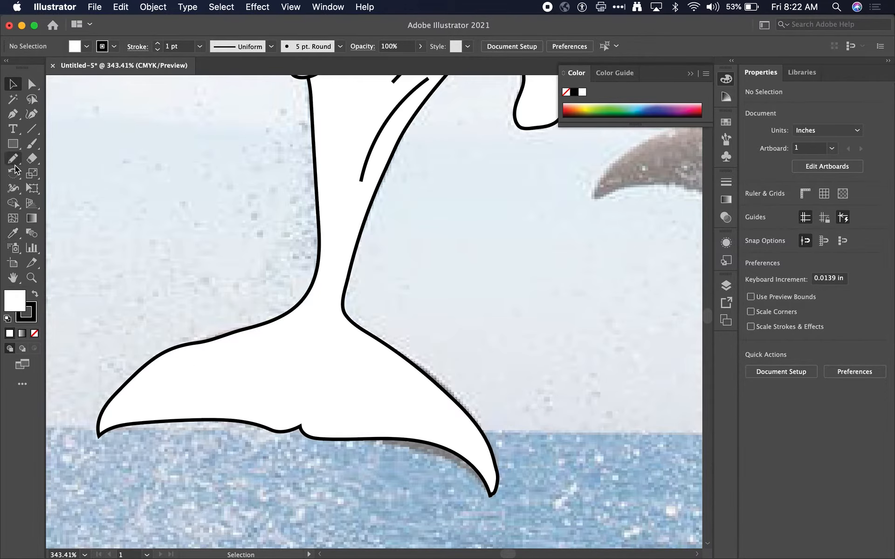
pyautogui.doubleClick(209, 351)
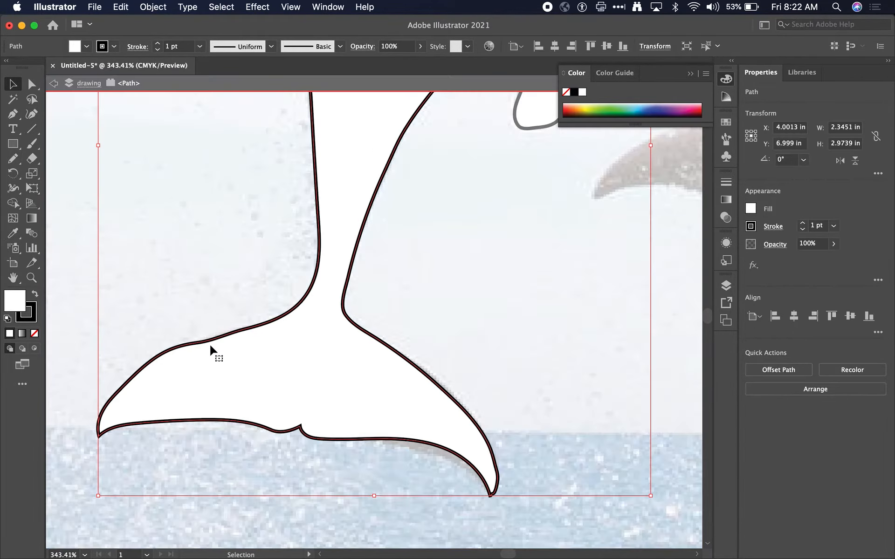
pyautogui.doubleClick(75, 361)
pyautogui.click(230, 333)
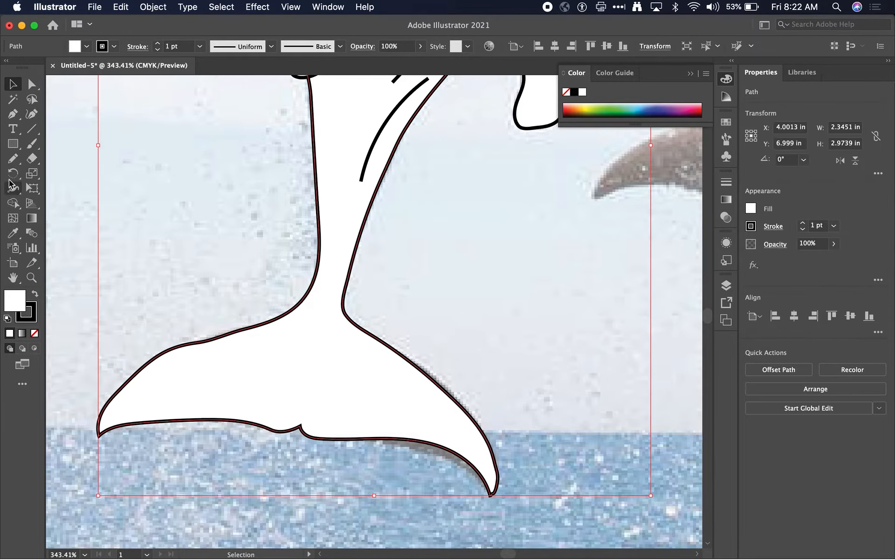
pyautogui.click(16, 161)
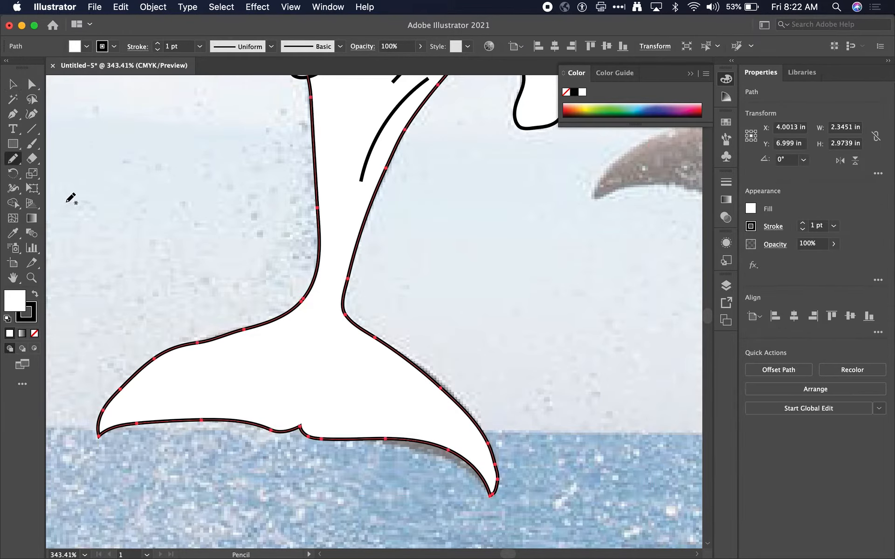
pyautogui.click(13, 159)
pyautogui.moveTo(129, 381)
pyautogui.mouseDown()
pyautogui.moveTo(272, 314)
pyautogui.moveTo(267, 326)
pyautogui.moveTo(220, 336)
pyautogui.moveTo(120, 390)
pyautogui.moveTo(100, 419)
pyautogui.mouseUp()
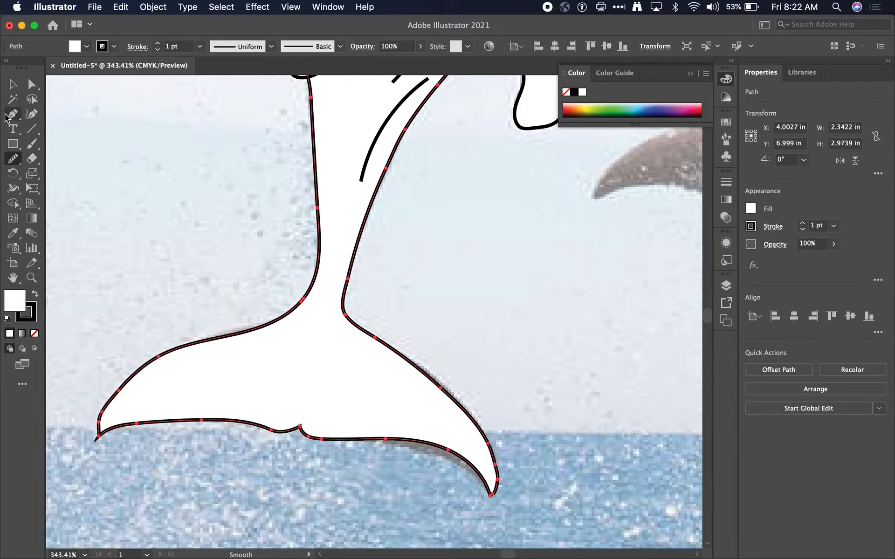
pyautogui.click(13, 159)
pyautogui.click(52, 171)
pyautogui.click(13, 84)
# - Move the near flipper slightly outward so it extends further past the dolphin's back outline
pyautogui.scroll(15, 323, 265)
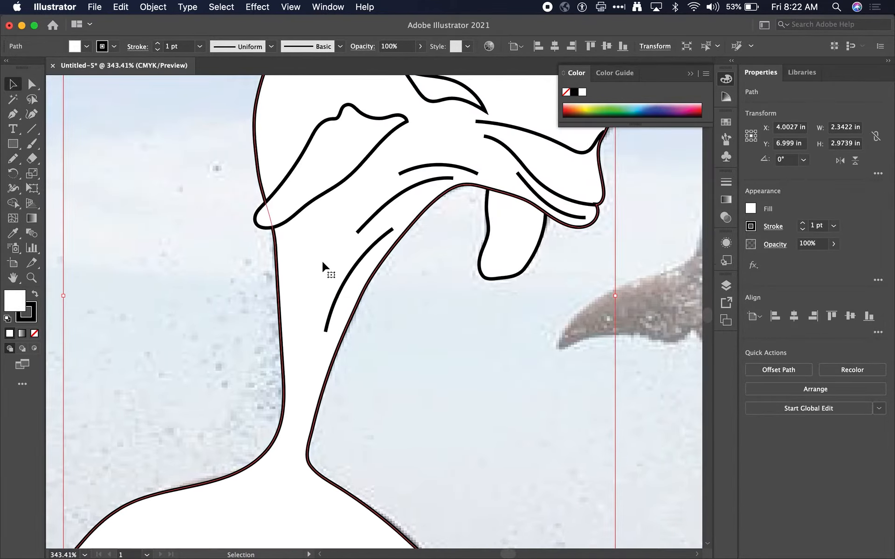
pyautogui.scroll(3, 260, 189)
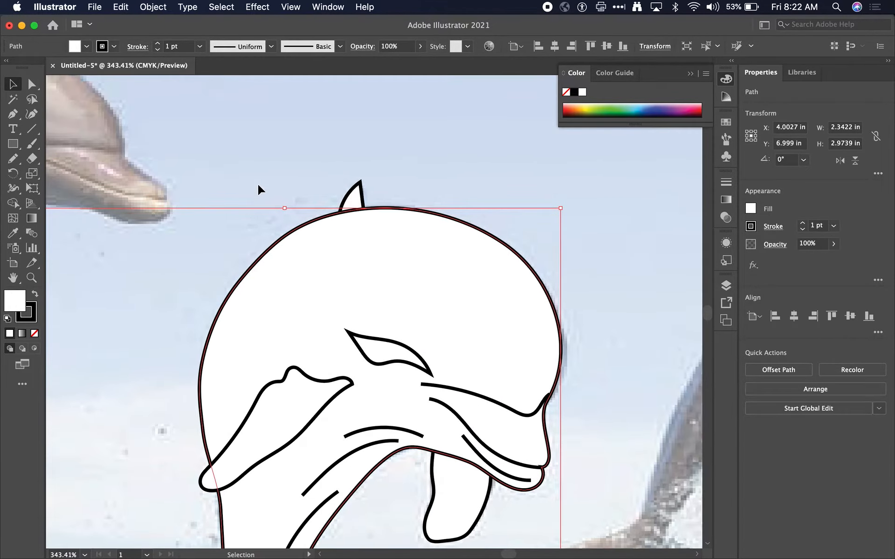
pyautogui.scroll(-5, 260, 189)
pyautogui.scroll(-2, 260, 189)
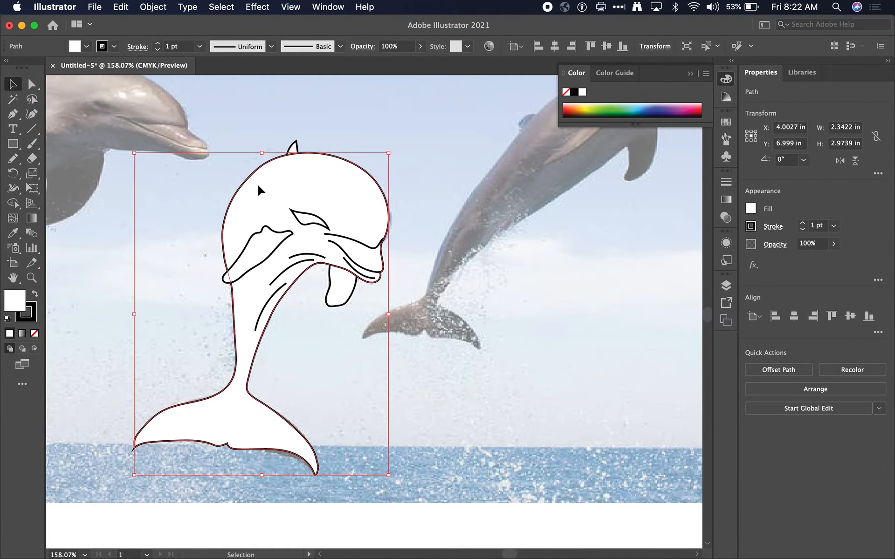
pyautogui.scroll(3, 260, 189)
pyautogui.click(392, 187)
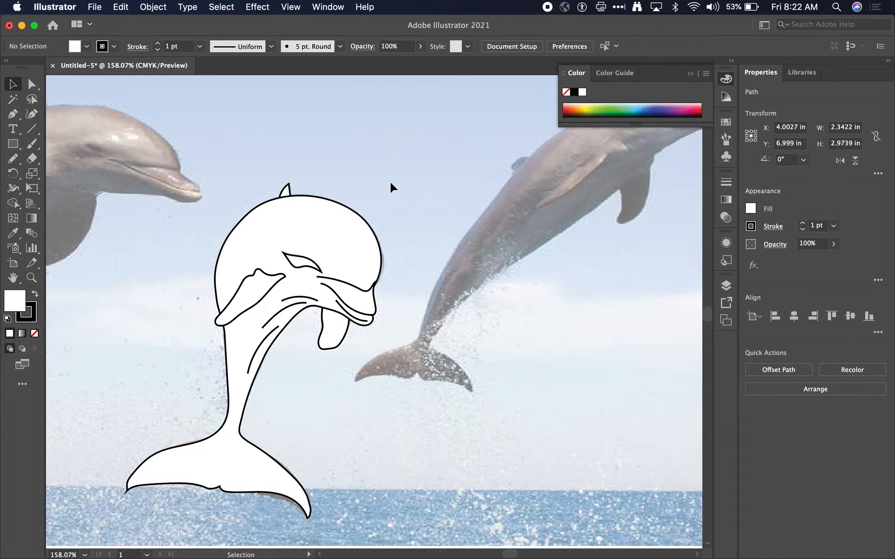
pyautogui.click(258, 301)
pyautogui.moveTo(258, 299)
pyautogui.mouseDown()
pyautogui.moveTo(143, 302)
pyautogui.moveTo(146, 273)
pyautogui.moveTo(209, 274)
pyautogui.moveTo(252, 307)
pyautogui.mouseUp()
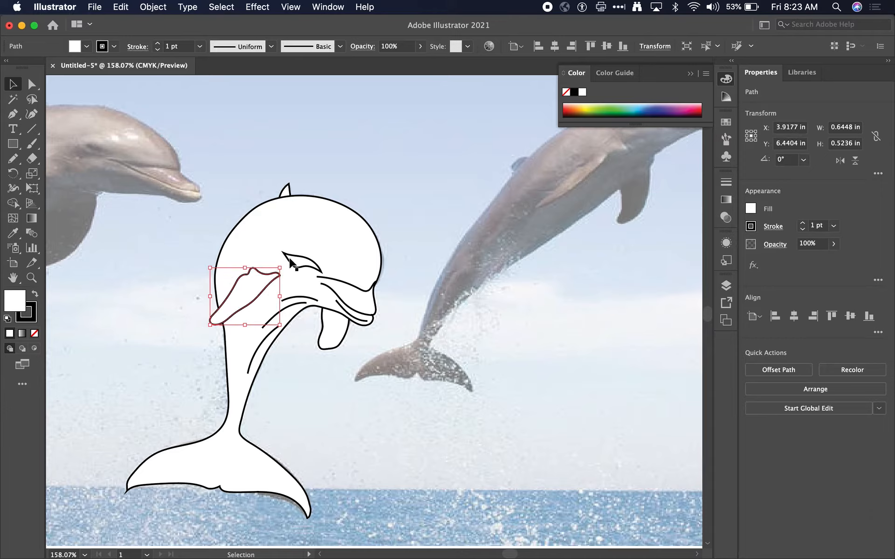
# - Try a 2 pt stroke on the near flipper and set it back to 1 pt
pyautogui.click(157, 43)
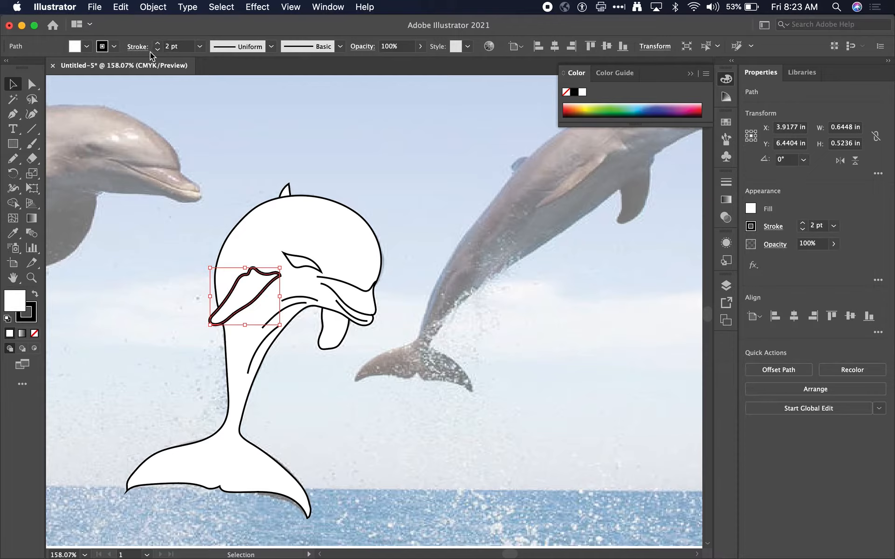
pyautogui.click(158, 49)
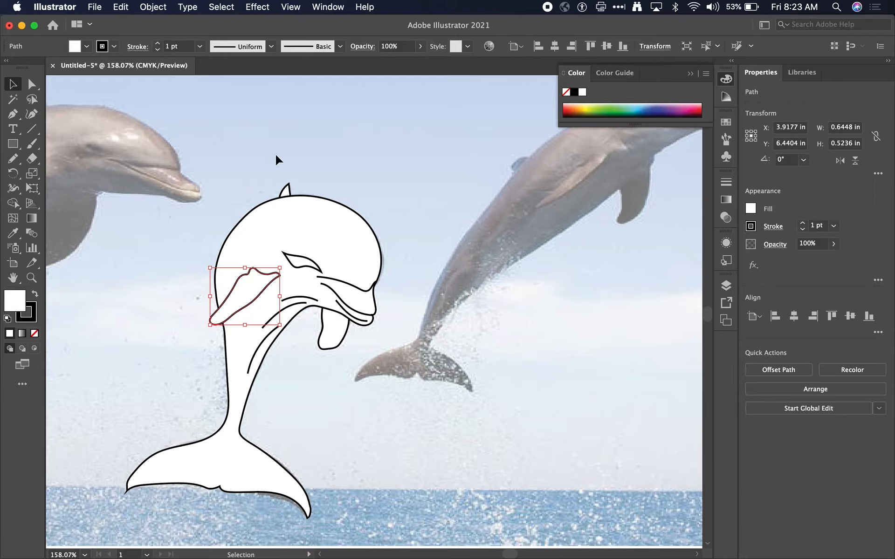
# - Select the dolphin's body outline and set its stroke weight to 2 pt
pyautogui.scroll(3, 378, 255)
pyautogui.click(379, 241)
pyautogui.click(157, 44)
pyautogui.scroll(-3, 280, 191)
pyautogui.hscroll(-3, 280, 191)
pyautogui.rightClick(264, 341)
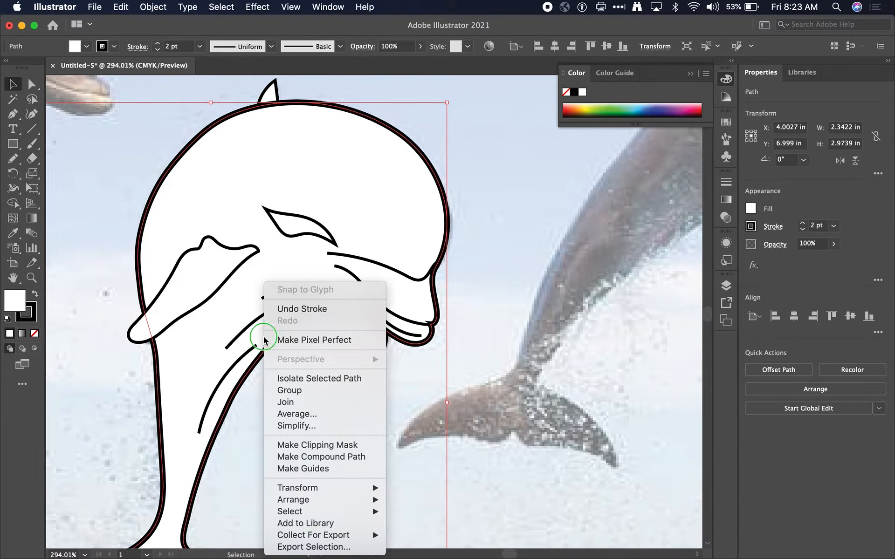
pyautogui.click(493, 212)
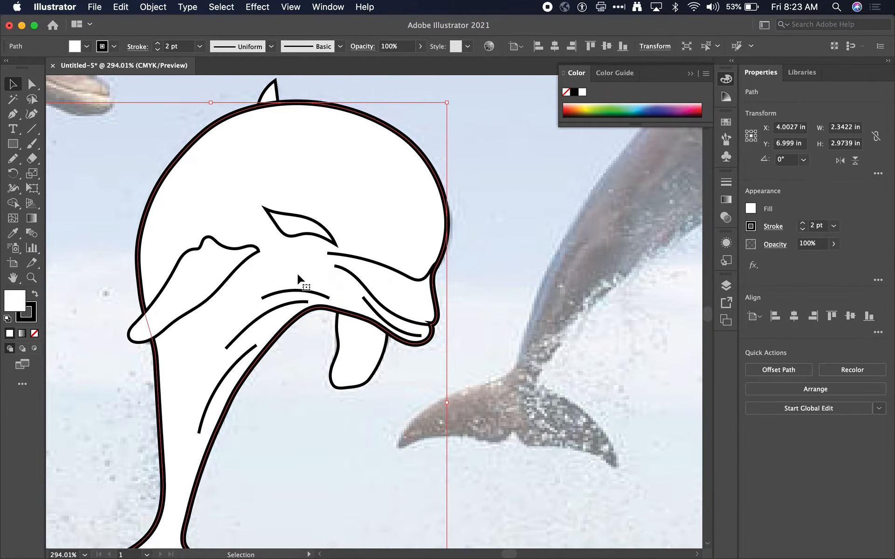
# - Set the stroke of the leaf-shaped head patch to 2 pt and clear the selection
pyautogui.click(337, 236)
pyautogui.click(158, 43)
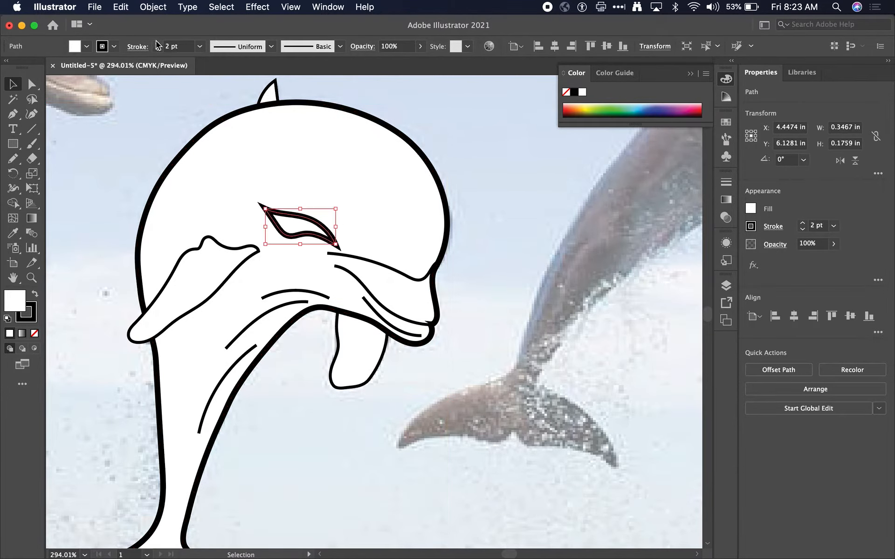
pyautogui.click(581, 165)
pyautogui.scroll(-3, 508, 208)
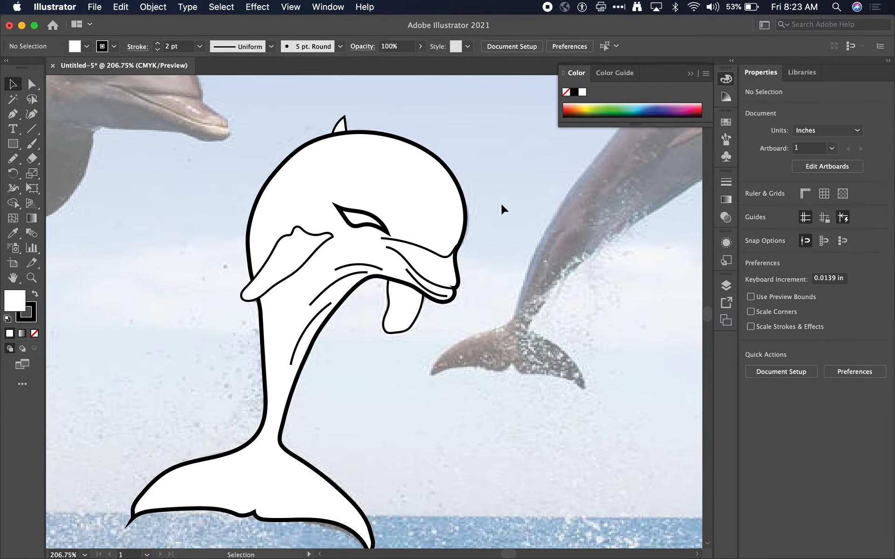
# - Set the upper mouth line's stroke to 2 pt and shift it slightly down to meet the snout outline
pyautogui.click(419, 274)
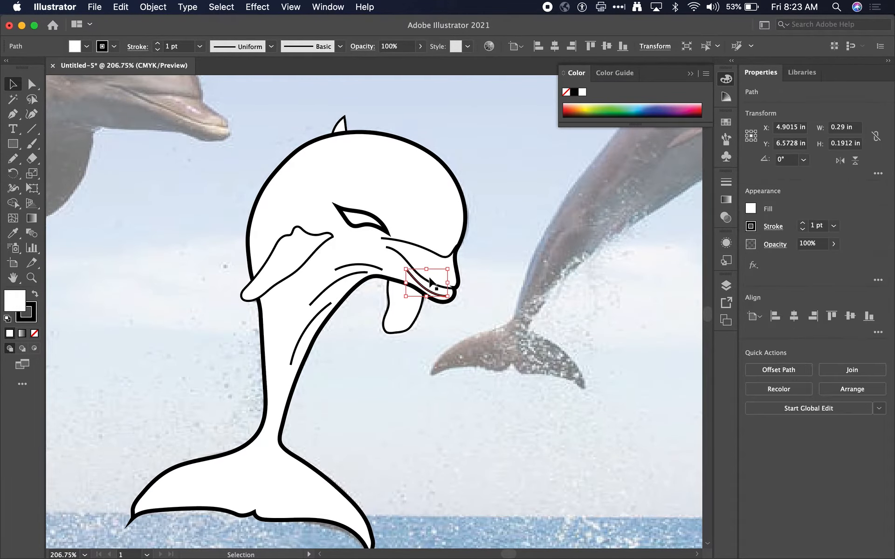
pyautogui.scroll(5, 427, 282)
pyautogui.click(433, 301)
pyautogui.moveTo(434, 299); pyautogui.dragTo(440, 292)
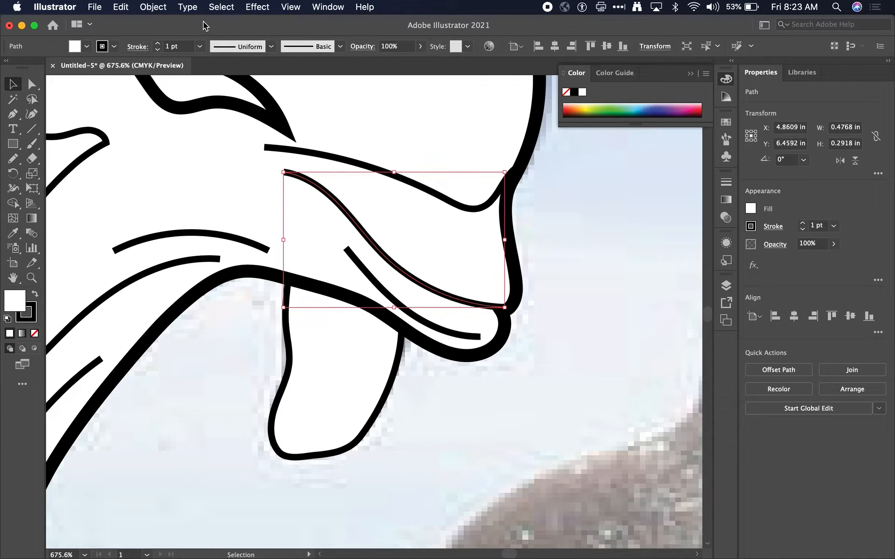
pyautogui.click(157, 44)
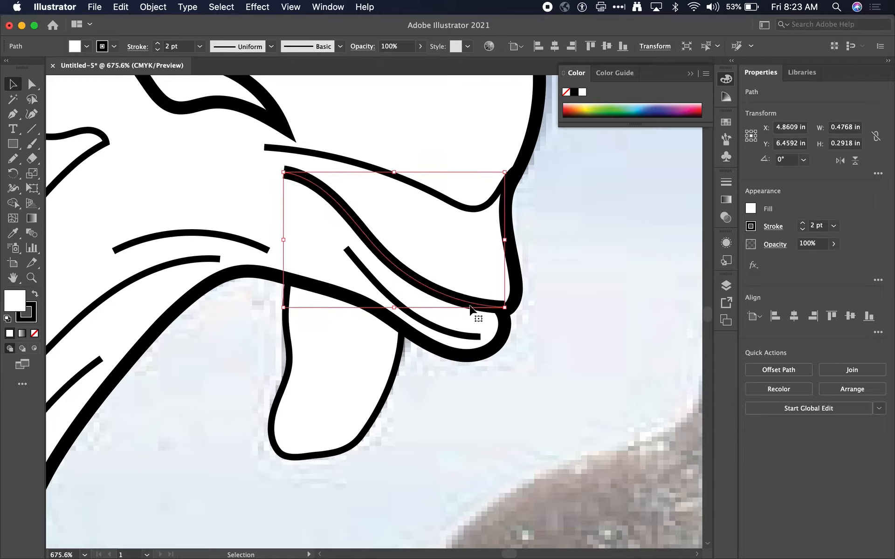
pyautogui.moveTo(473, 310); pyautogui.dragTo(475, 316)
pyautogui.click(585, 299)
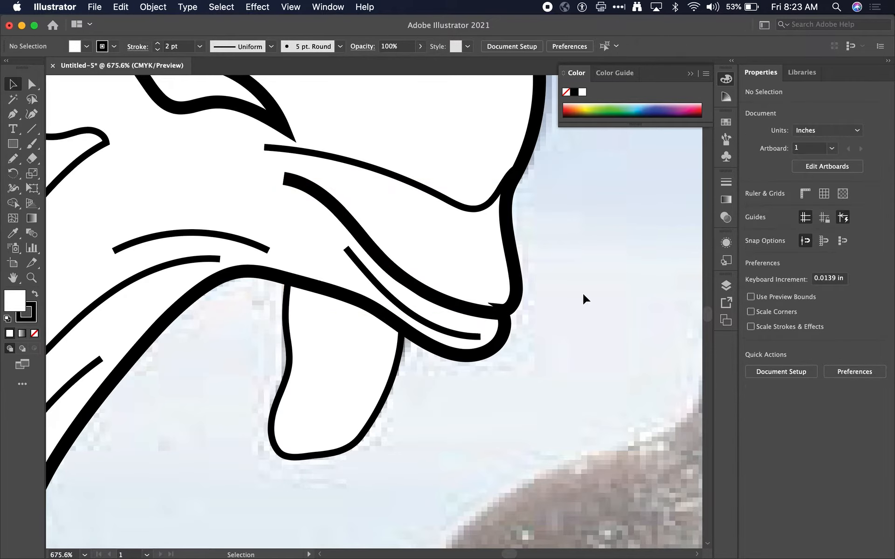
pyautogui.click(492, 309)
# - Apply Width Profile 1 to the long crease line below the near flipper and raise its stroke weight by two increments
pyautogui.scroll(-5, 651, 294)
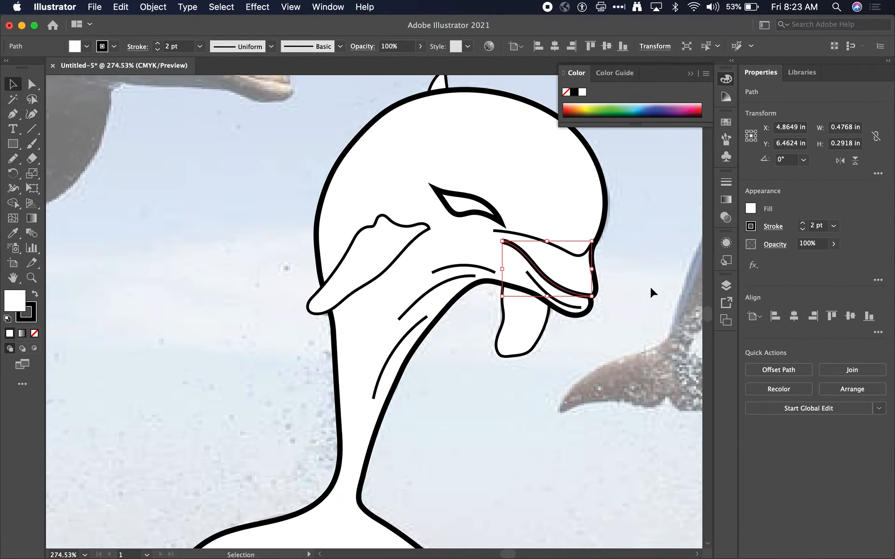
pyautogui.hscroll(5, 651, 293)
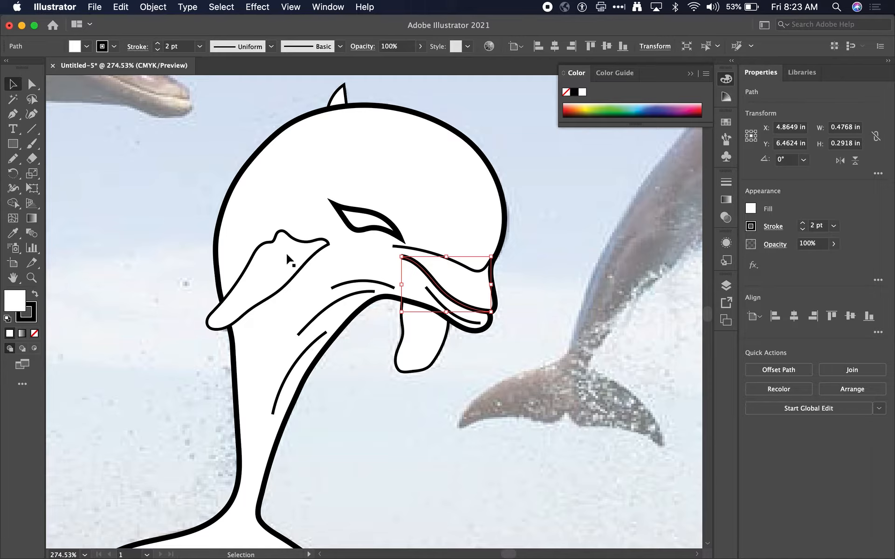
pyautogui.click(326, 313)
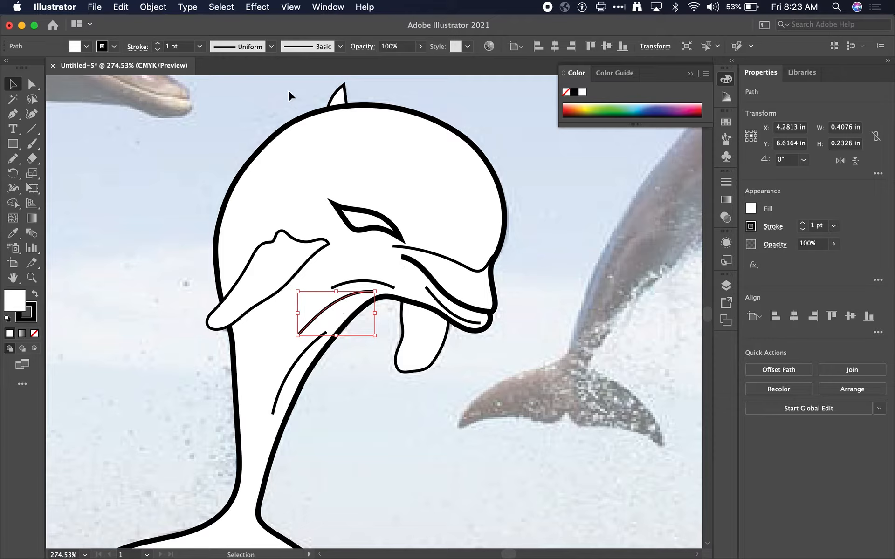
pyautogui.click(271, 46)
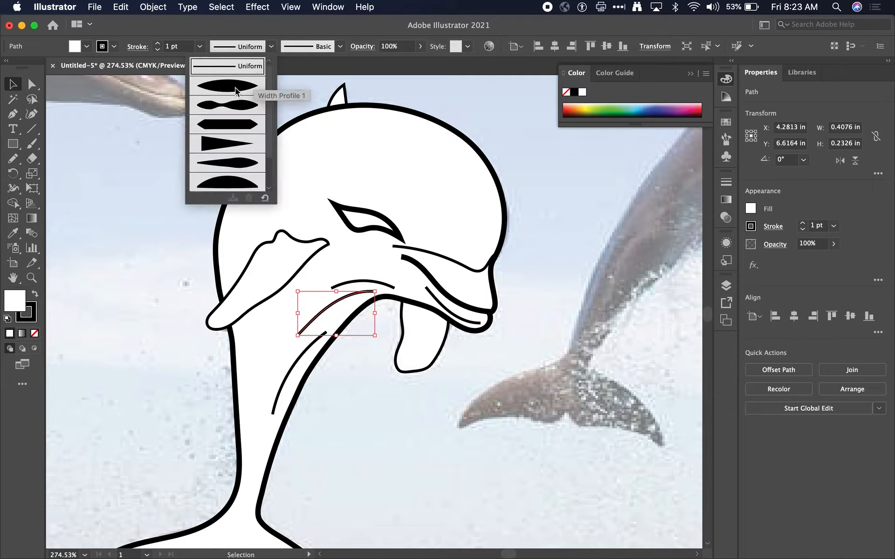
pyautogui.click(218, 90)
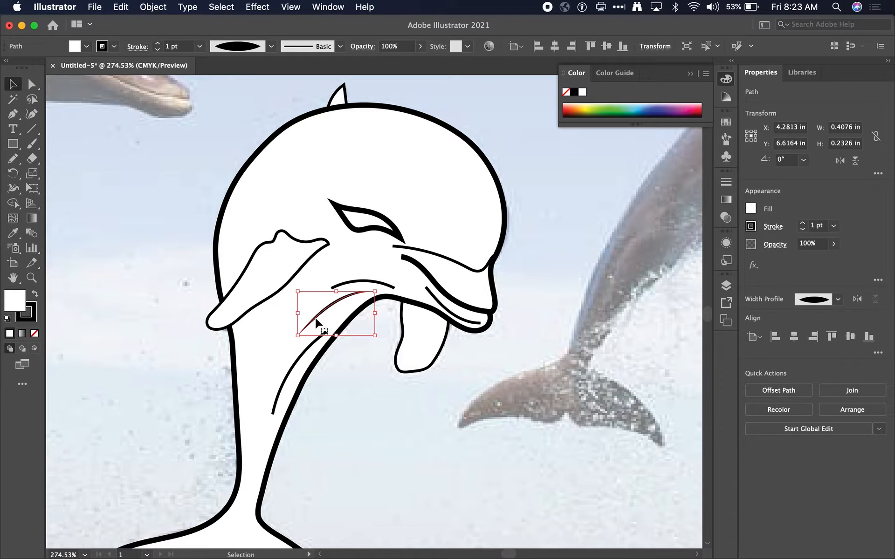
pyautogui.scroll(5, 322, 306)
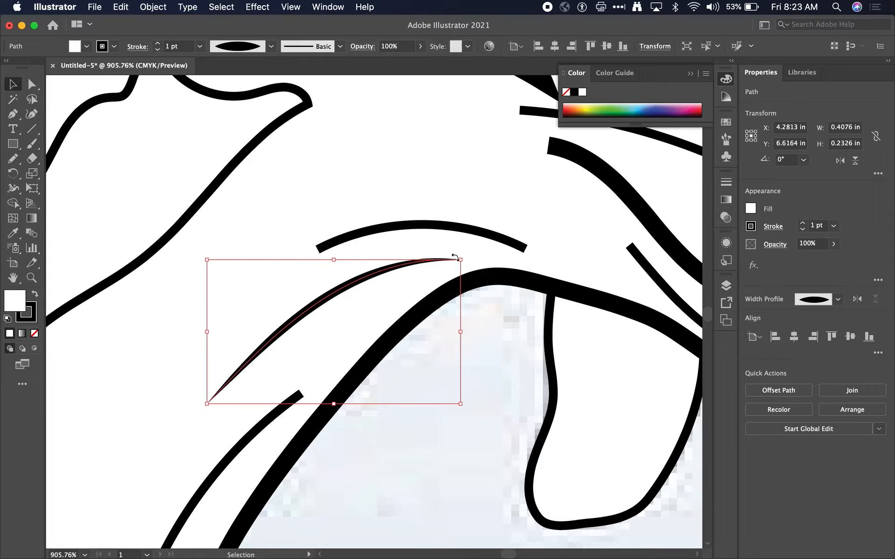
pyautogui.click(803, 223)
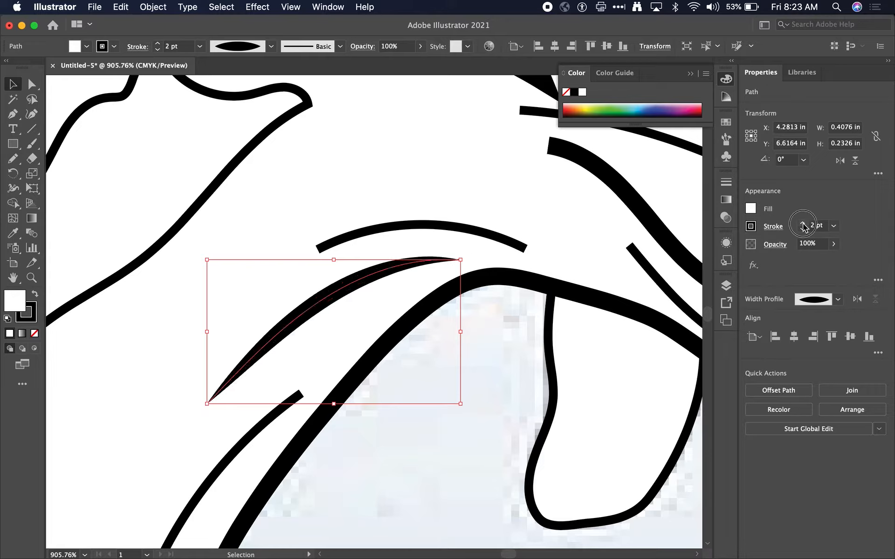
pyautogui.click(803, 222)
pyautogui.click(555, 290)
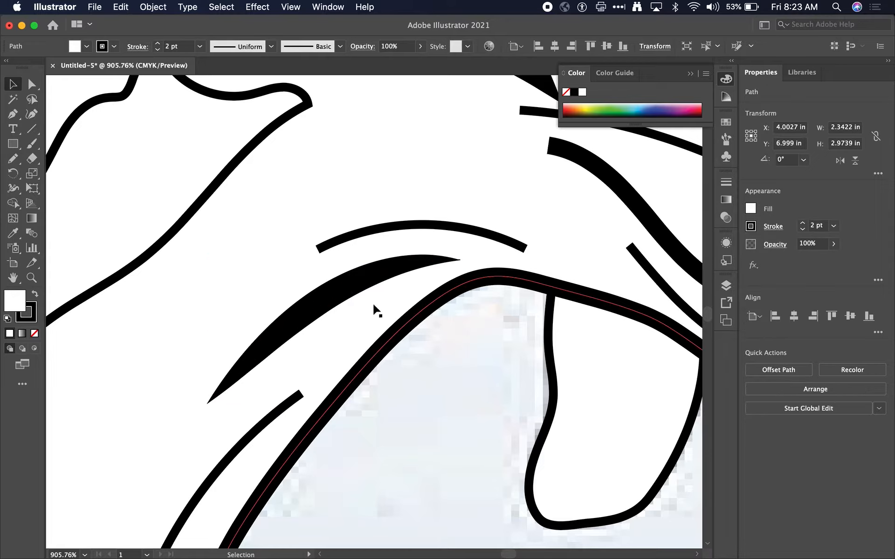
# - Apply the same tapered width profile to the short crease line above it and set its stroke to 2 pt
pyautogui.click(394, 229)
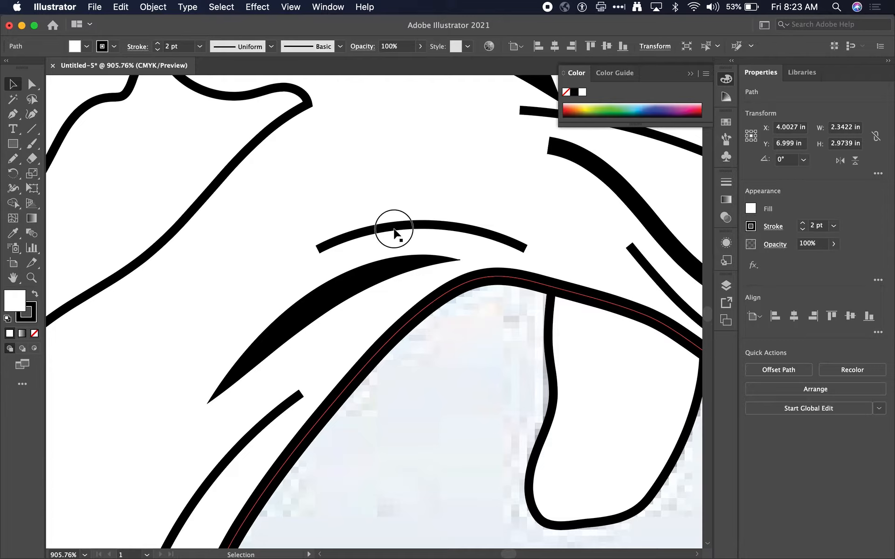
pyautogui.click(271, 47)
pyautogui.click(254, 91)
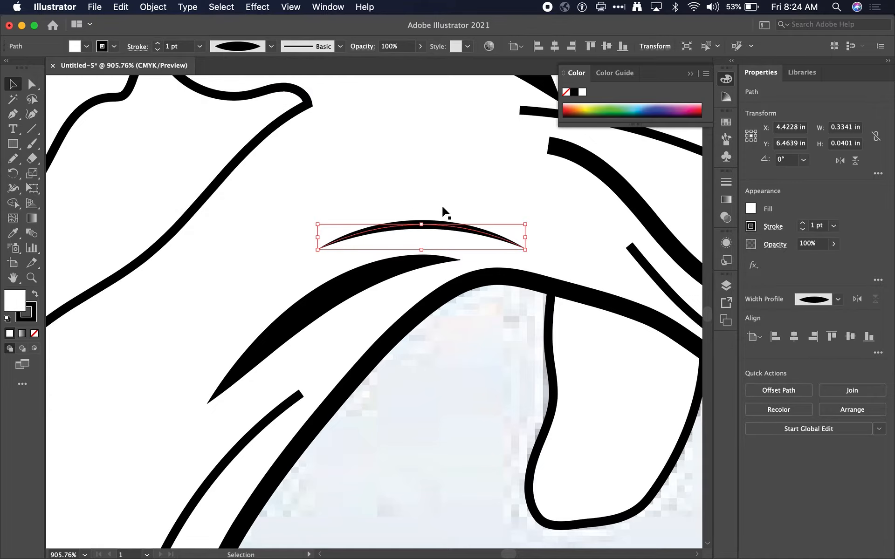
pyautogui.click(802, 222)
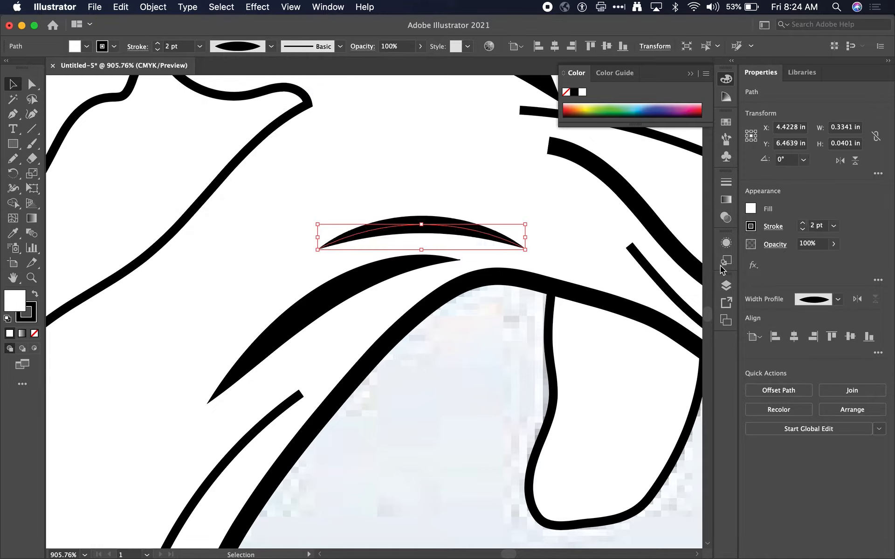
# - Apply the double-bulge width profile, narrow in the middle, to the lowest crease line on the belly
pyautogui.click(292, 406)
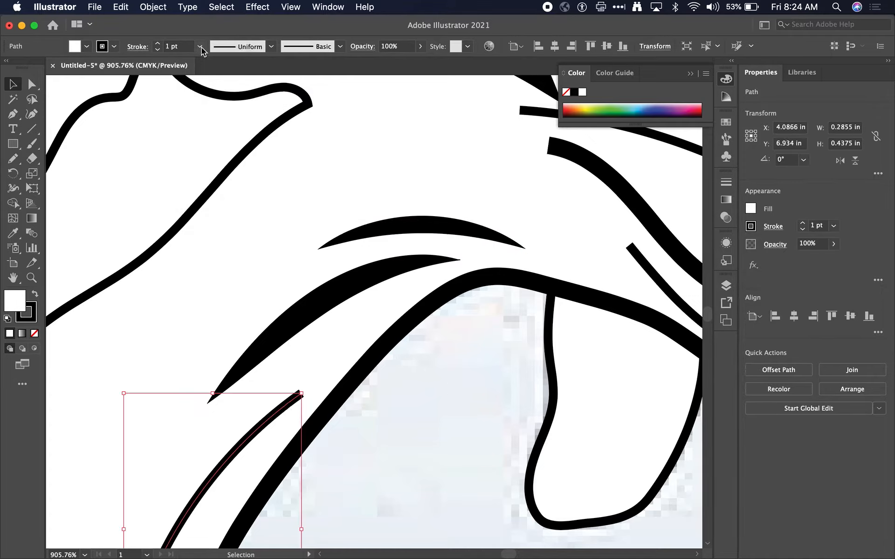
pyautogui.click(271, 46)
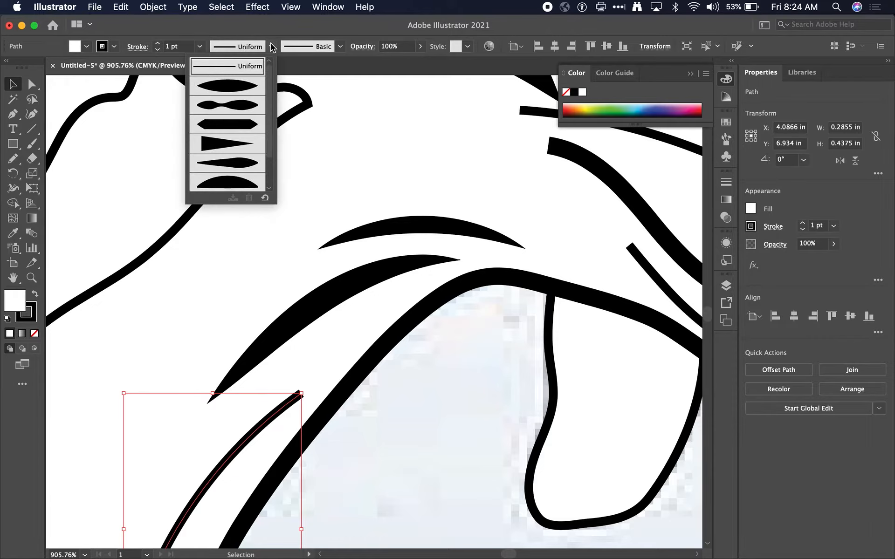
pyautogui.click(252, 115)
pyautogui.scroll(-5, 320, 350)
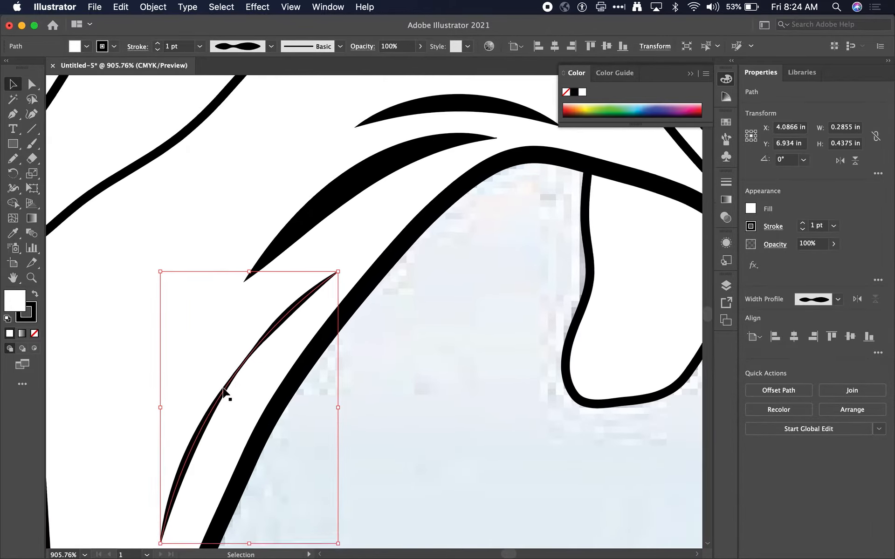
pyautogui.scroll(-3, 224, 394)
pyautogui.hscroll(-2, 223, 394)
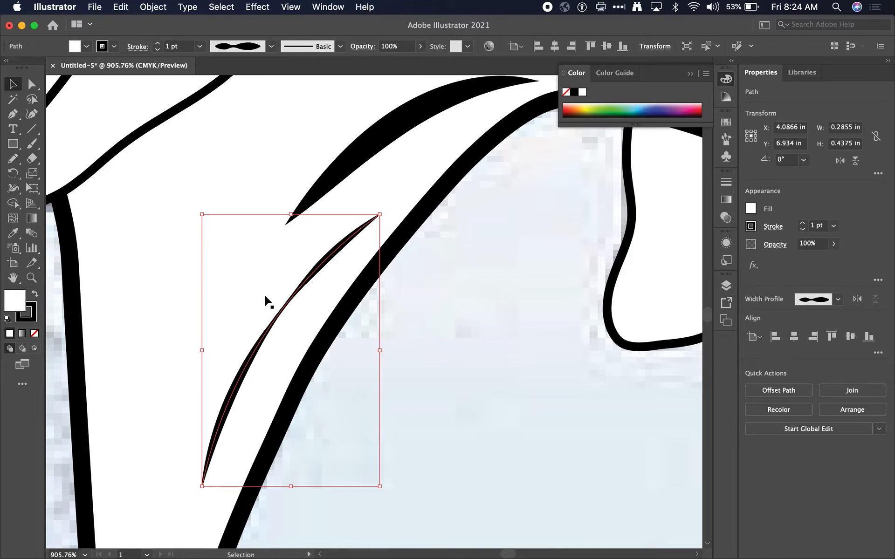
# - Try heavier stroke weights on the lowest belly crease line and settle on 2 pt
pyautogui.click(802, 224)
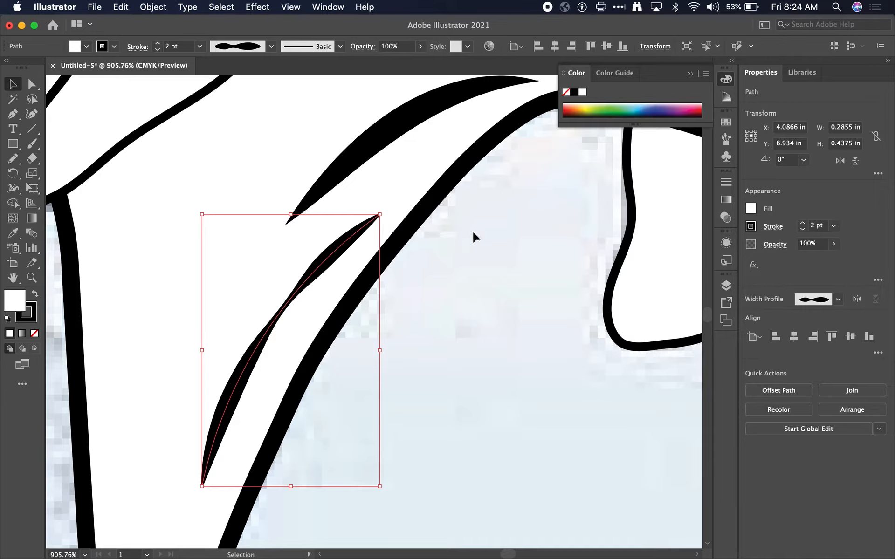
pyautogui.click(802, 222)
pyautogui.click(803, 223)
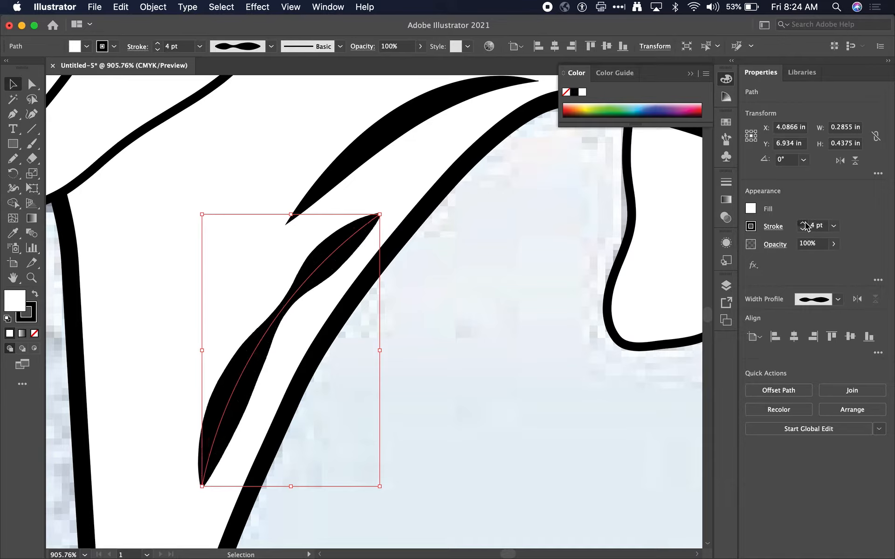
pyautogui.click(803, 223)
pyautogui.click(803, 223)
pyautogui.click(802, 229)
pyautogui.click(803, 230)
pyautogui.click(802, 230)
pyautogui.click(803, 229)
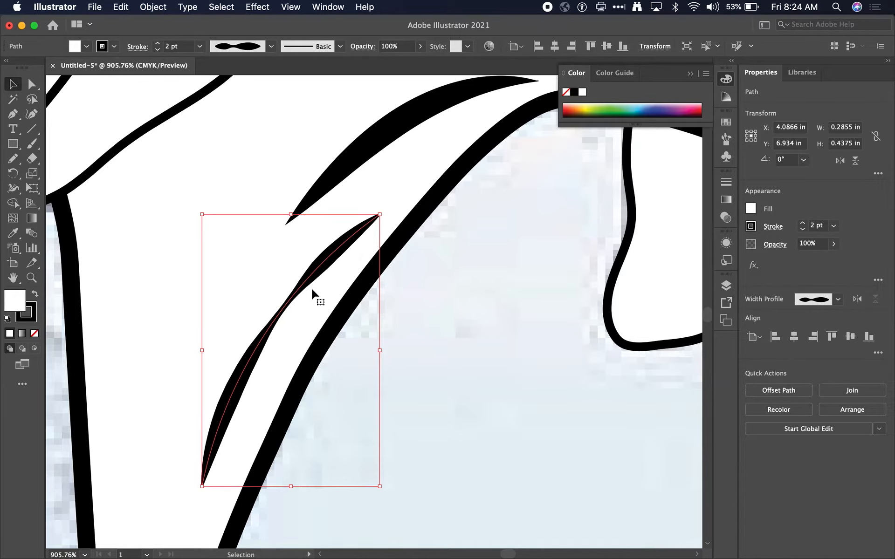
# - Apply the teardrop-shaped width profile, thickest toward one end, to the far flipper below the snout and set its stroke to 2 pt
pyautogui.scroll(-2, 438, 250)
pyautogui.hscroll(3, 438, 250)
pyautogui.scroll(-3, 437, 249)
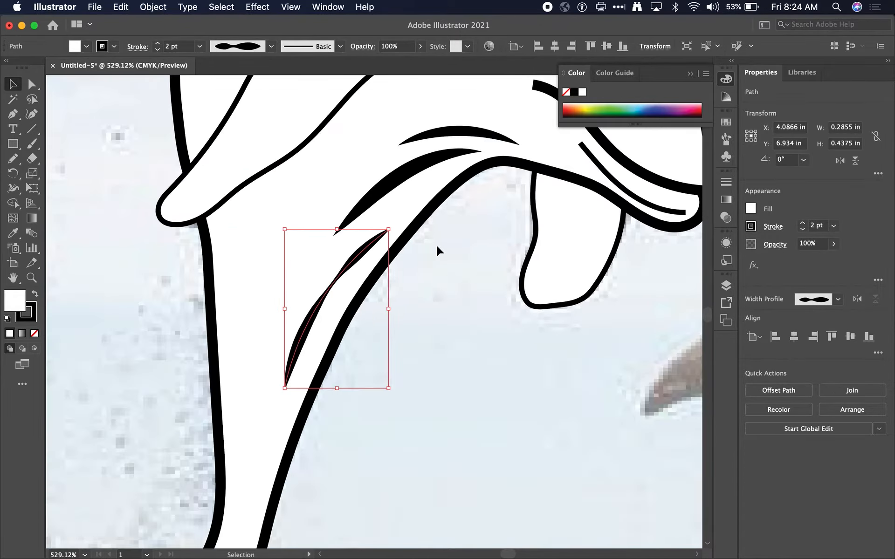
pyautogui.hscroll(3, 435, 250)
pyautogui.click(484, 269)
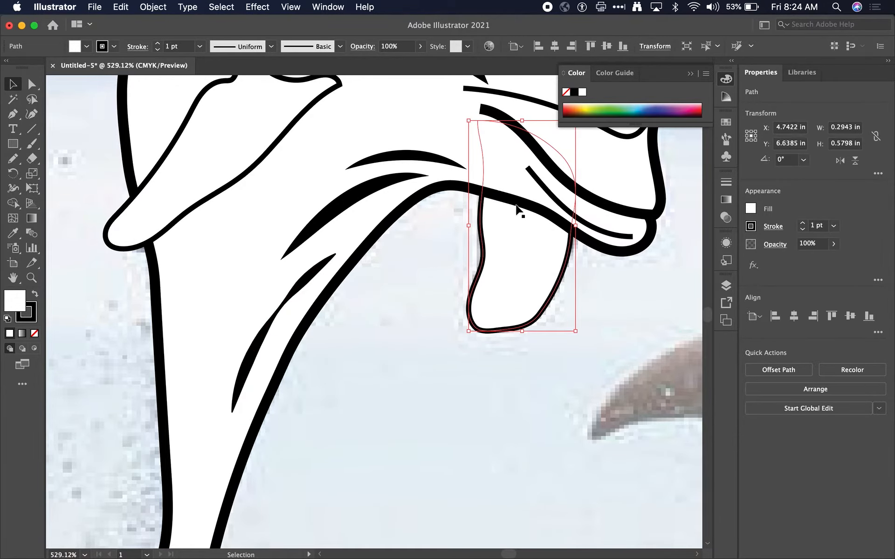
pyautogui.click(271, 47)
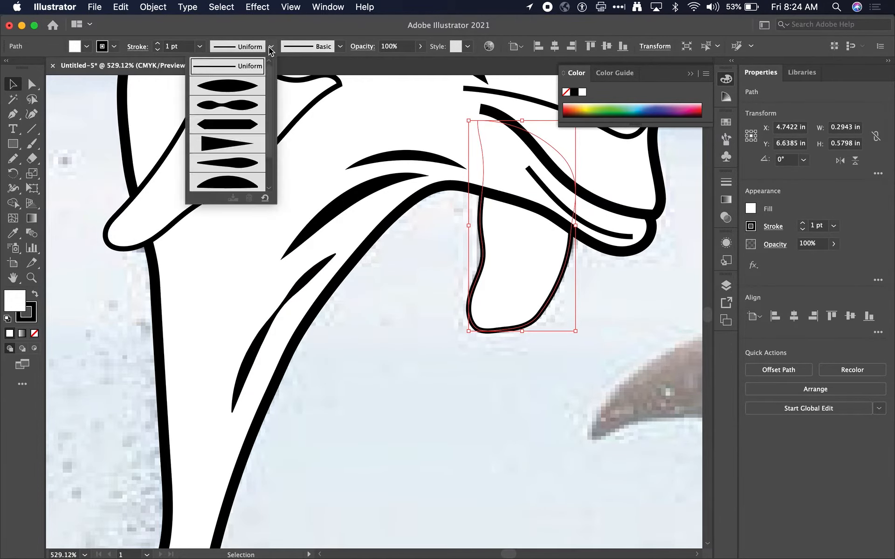
pyautogui.click(235, 163)
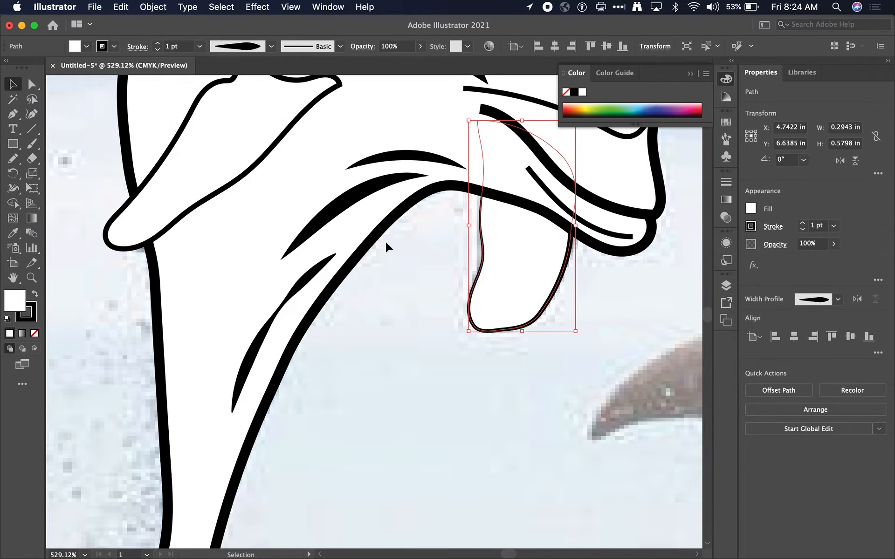
pyautogui.click(446, 283)
pyautogui.click(551, 290)
pyautogui.click(803, 227)
pyautogui.click(578, 296)
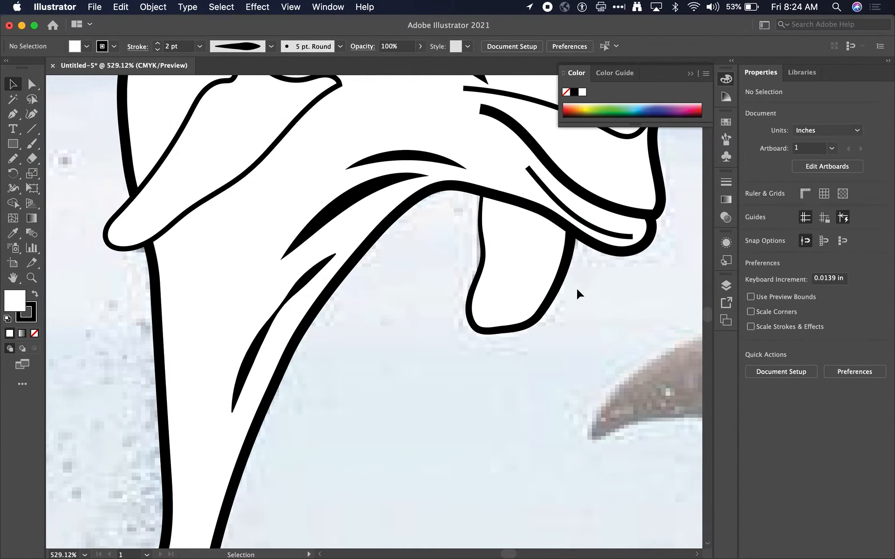
# - Apply the full oval width profile to the near flipper's outline and set its stroke to 2 pt
pyautogui.scroll(-3, 577, 296)
pyautogui.click(348, 219)
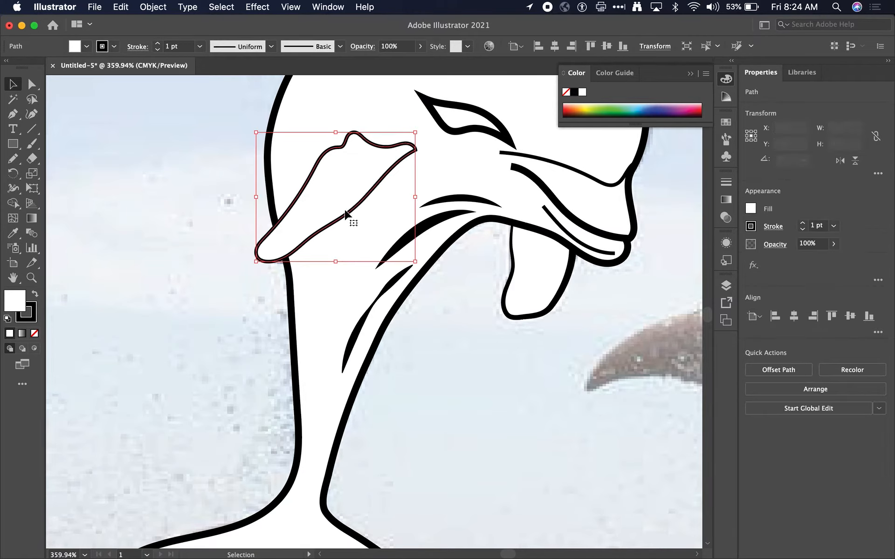
pyautogui.click(271, 46)
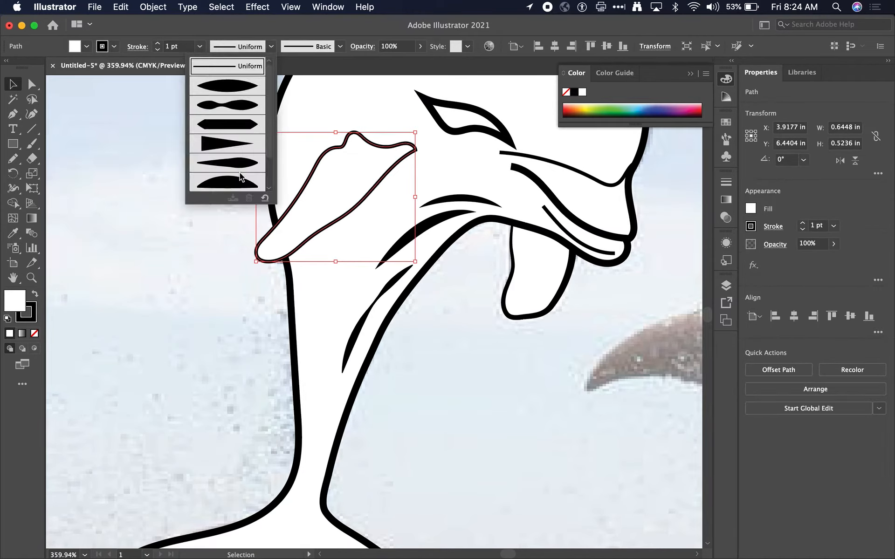
pyautogui.click(225, 171)
pyautogui.click(803, 223)
pyautogui.click(803, 223)
pyautogui.click(802, 230)
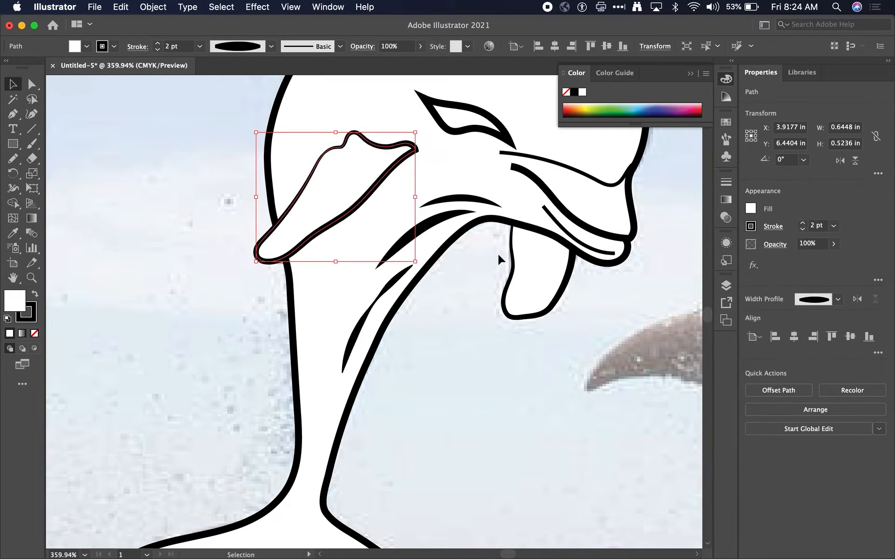
# - Try Width Profile 1, tapered at both ends, on the dolphin's main body outline
pyautogui.scroll(-5, 490, 260)
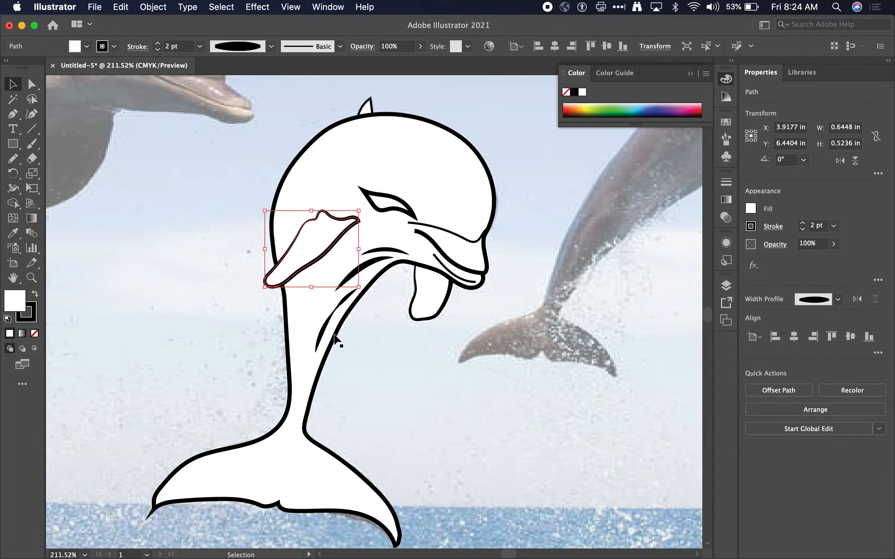
pyautogui.click(470, 149)
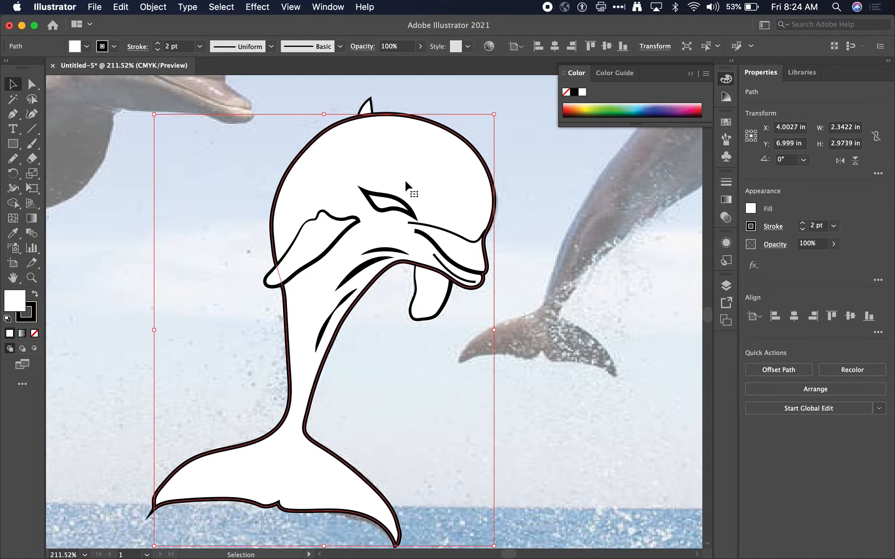
pyautogui.click(271, 46)
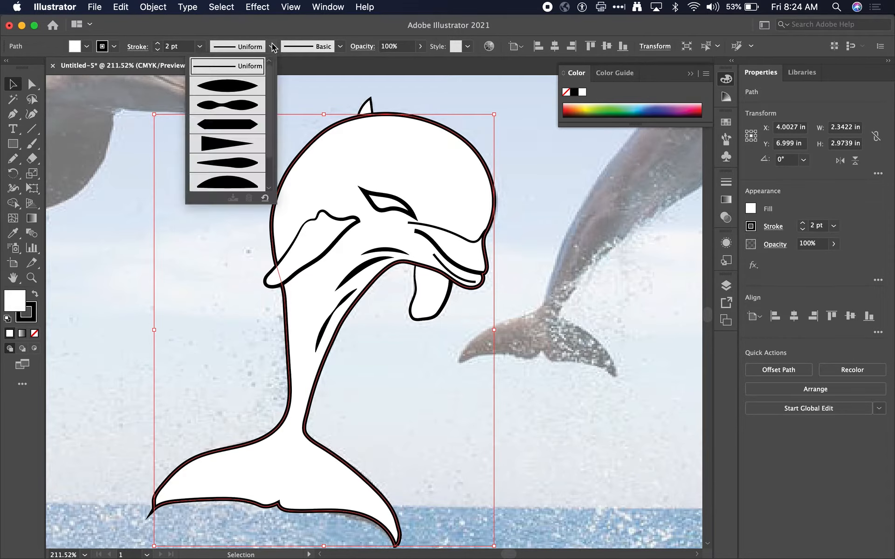
pyautogui.click(242, 87)
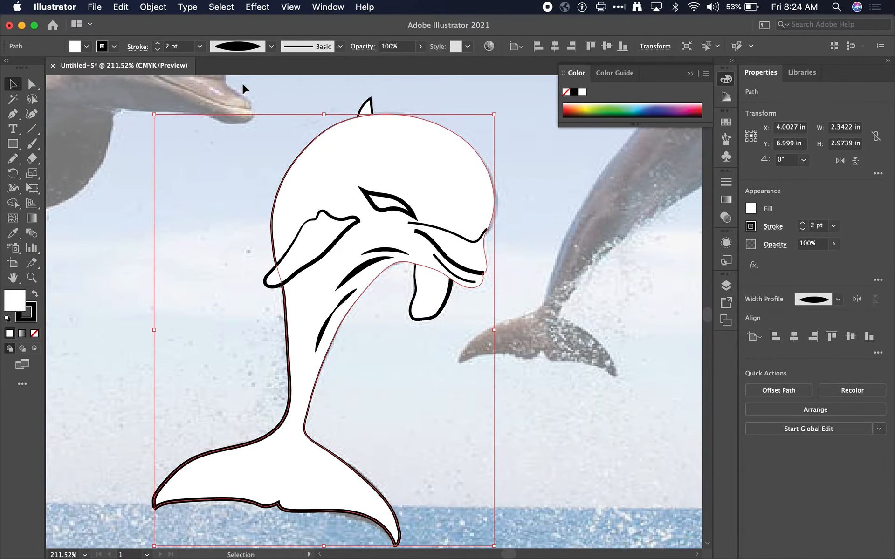
pyautogui.click(538, 180)
pyautogui.scroll(-2, 522, 181)
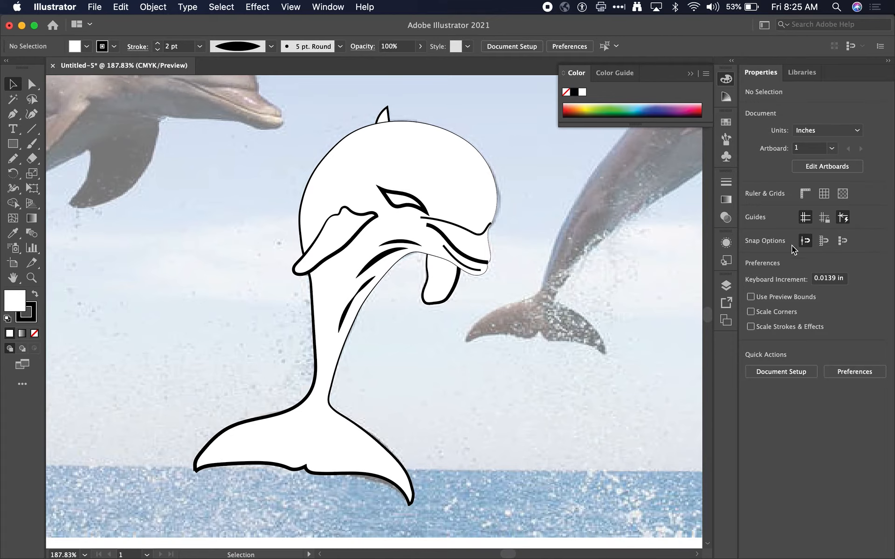
# - Test heavier stroke weights on the tapered body outline and restore its uniform 2 pt stroke
pyautogui.click(502, 202)
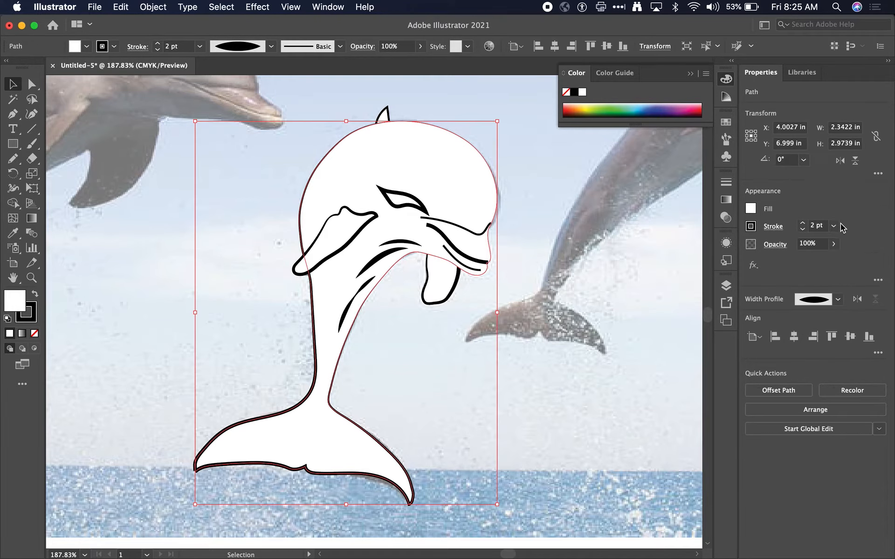
pyautogui.click(802, 224)
pyautogui.click(802, 224)
pyautogui.click(802, 224)
pyautogui.click(803, 223)
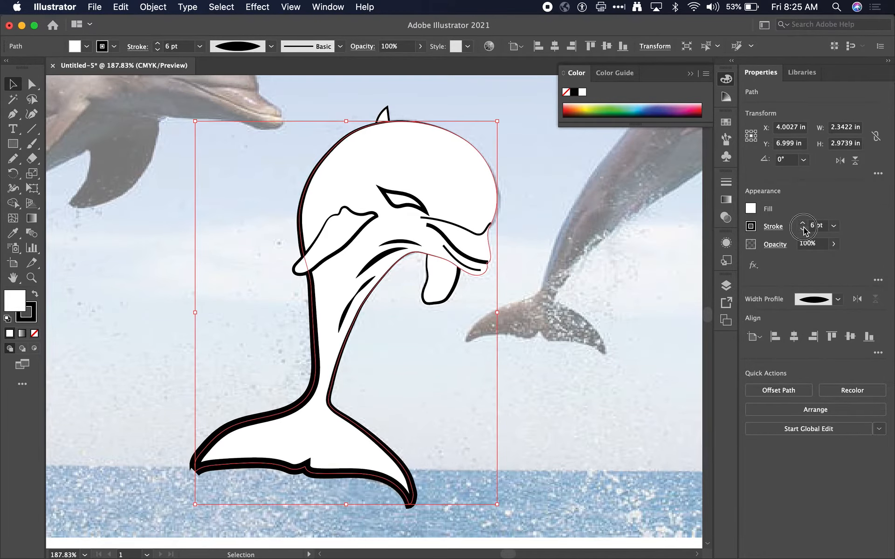
pyautogui.click(803, 229)
pyautogui.click(803, 229)
pyautogui.click(803, 229)
pyautogui.click(804, 227)
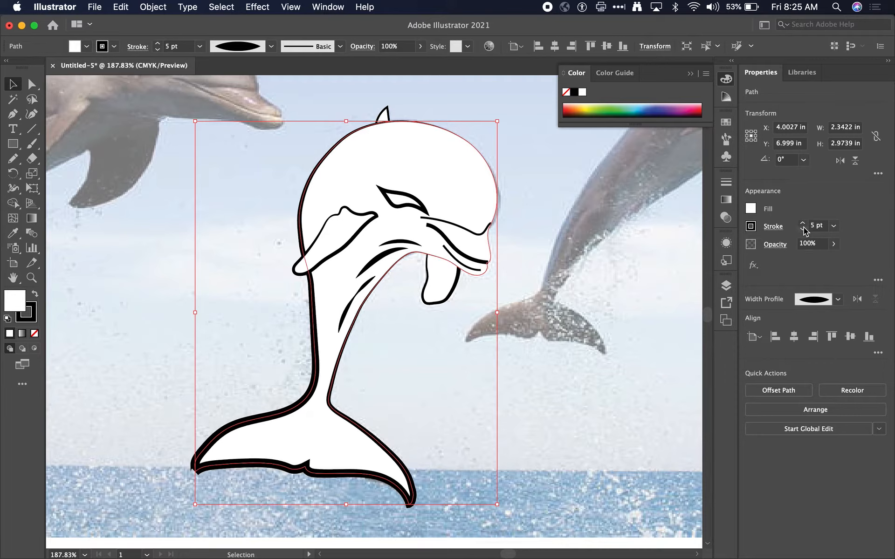
pyautogui.click(802, 228)
pyautogui.click(803, 228)
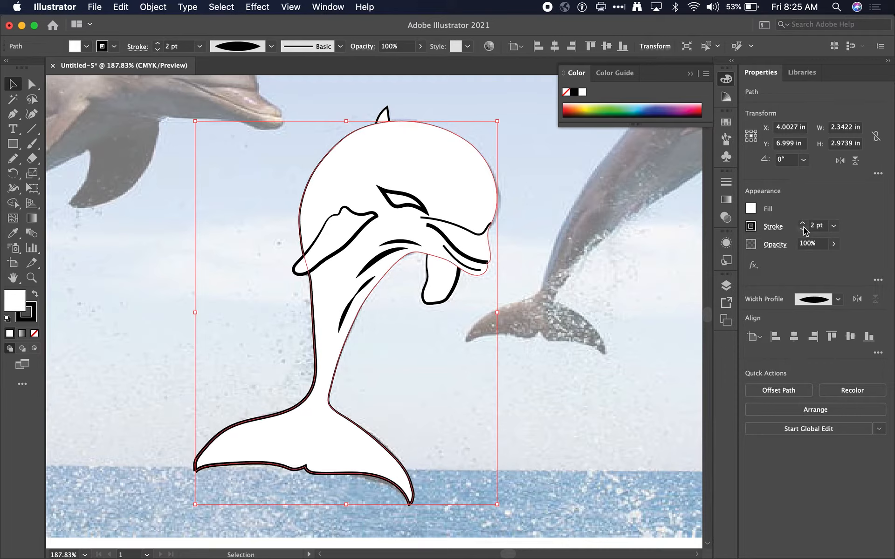
pyautogui.click(334, 237)
pyautogui.click(247, 262)
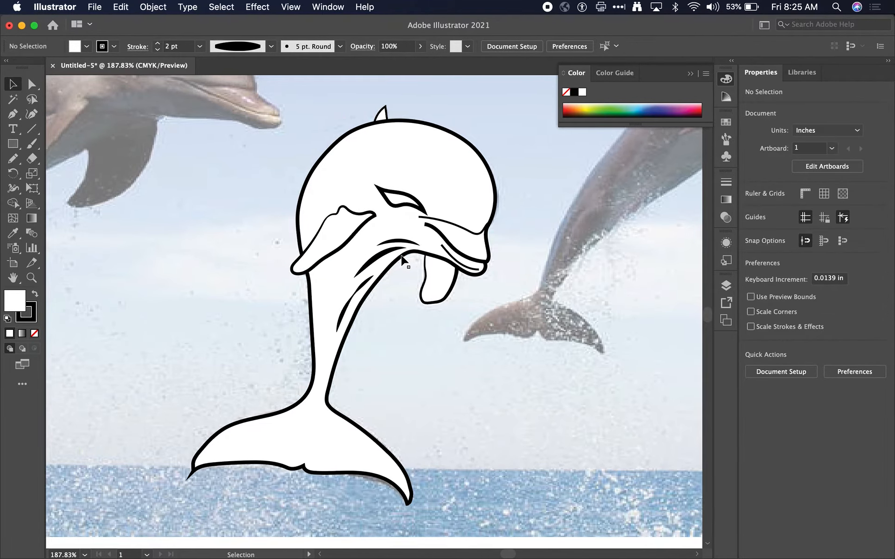
# - Apply Width Profile 1, tapered at both ends, to the small dorsal fin on top of the dolphin's back
pyautogui.hscroll(3, 401, 259)
pyautogui.scroll(1, 402, 259)
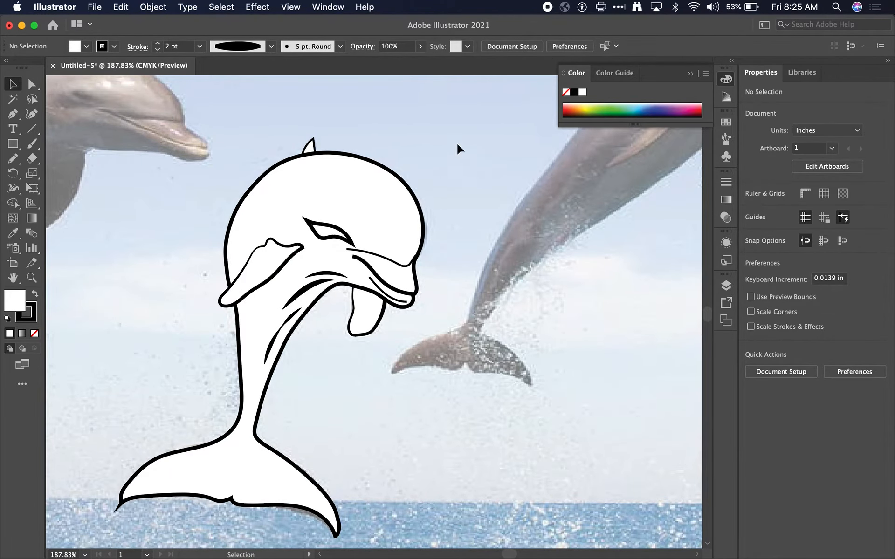
pyautogui.click(315, 149)
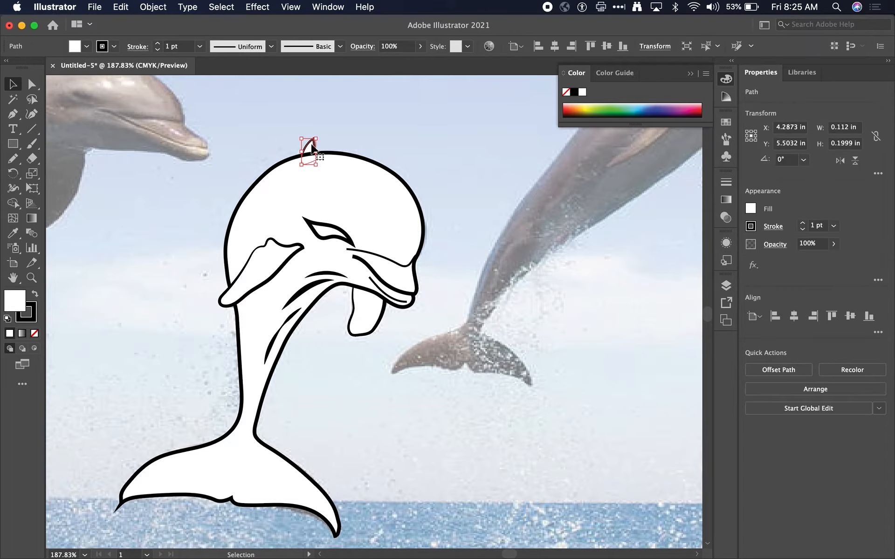
pyautogui.click(264, 48)
pyautogui.click(231, 89)
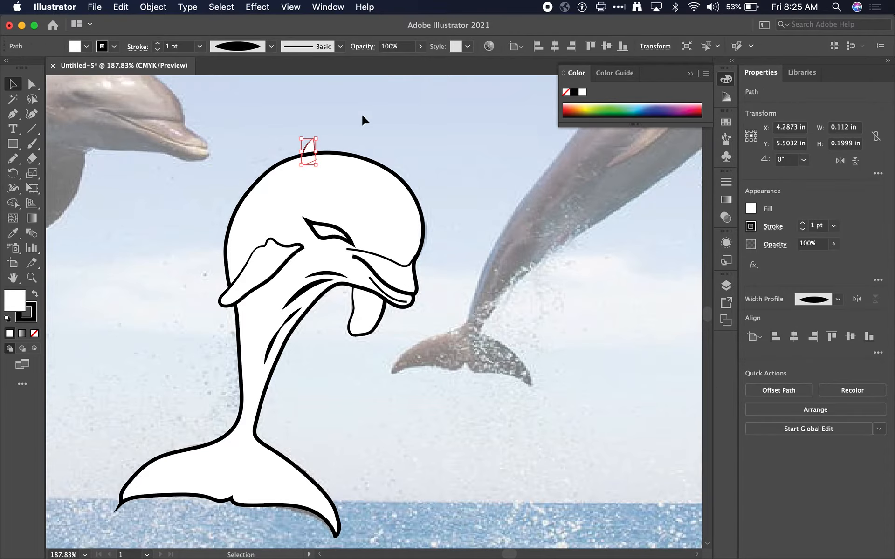
pyautogui.click(365, 120)
# - Examine the line weights across the whole dolphin, from the dorsal fin down to the tail fluke
pyautogui.hscroll(2, 334, 166)
pyautogui.scroll(1, 334, 166)
pyautogui.scroll(-3, 334, 170)
pyautogui.hscroll(-2, 334, 170)
pyautogui.hscroll(1, 334, 170)
pyautogui.scroll(1, 334, 170)
pyautogui.scroll(2, 333, 170)
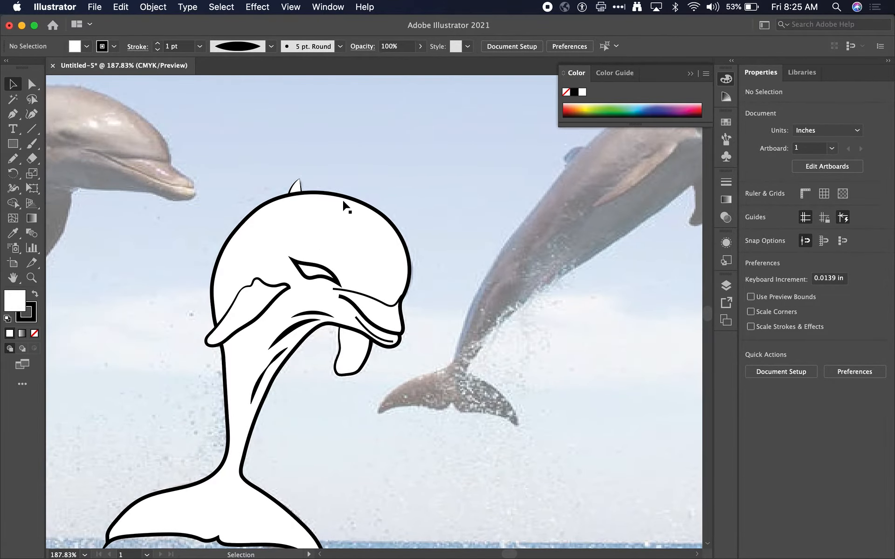
pyautogui.scroll(-5, 330, 188)
pyautogui.hscroll(-3, 330, 188)
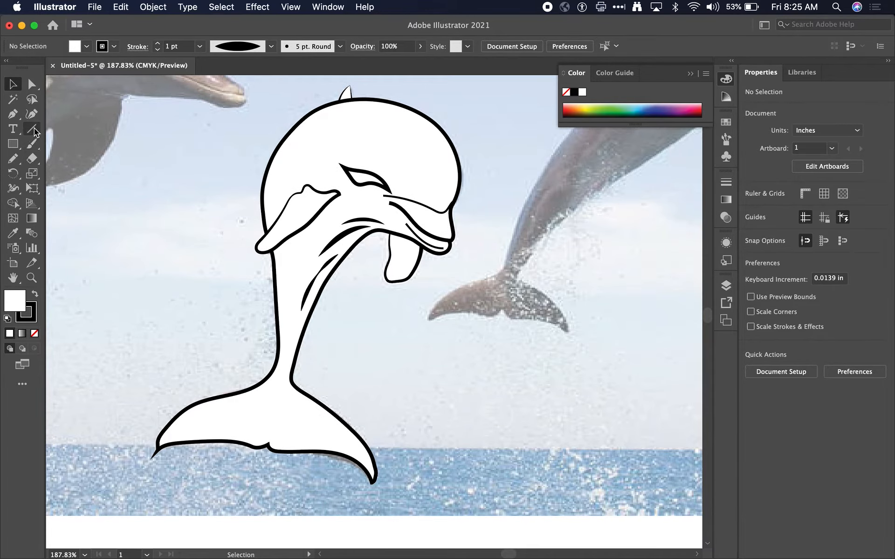
# - Draw a straight horizontal line about 1.96 in long in the sky above the dolphin with the Pen tool
pyautogui.click(13, 114)
pyautogui.scroll(6, 222, 178)
pyautogui.hscroll(2, 222, 178)
pyautogui.scroll(2, 221, 179)
pyautogui.hscroll(1, 221, 178)
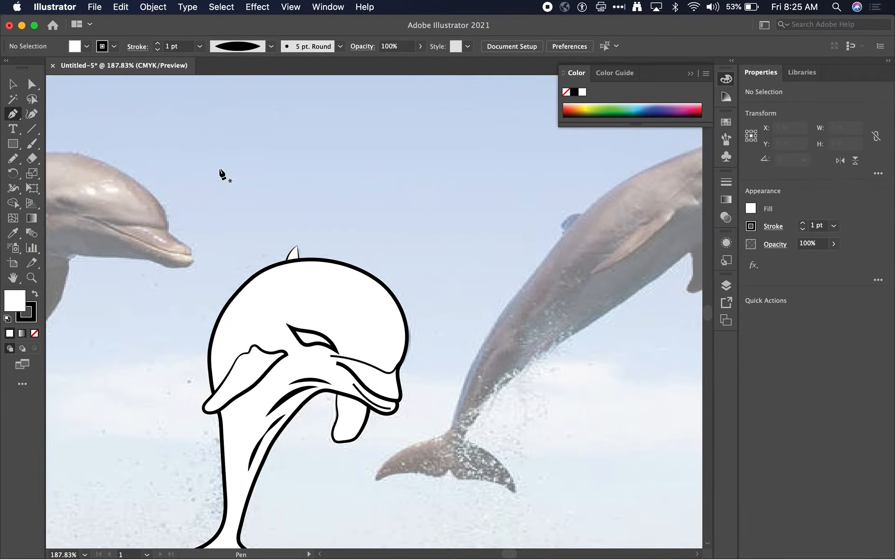
pyautogui.click(219, 169)
pyautogui.click(472, 169)
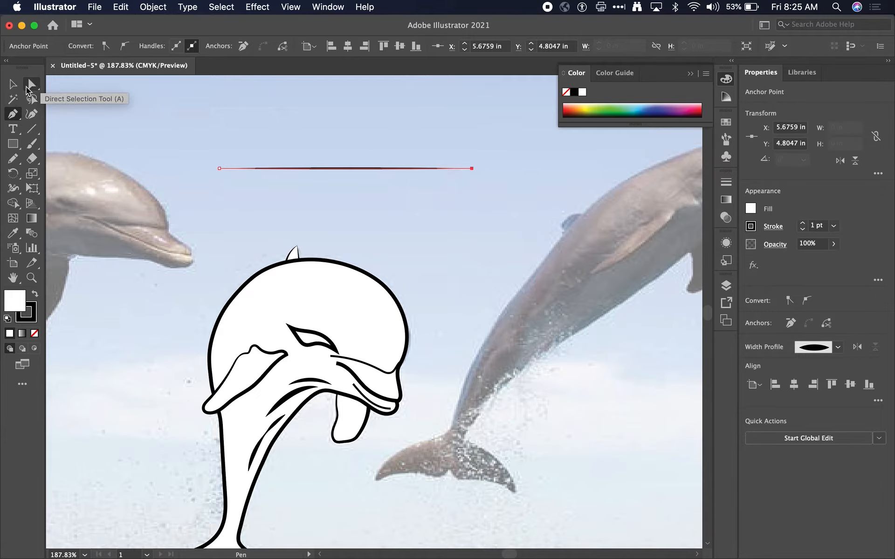
pyautogui.click(13, 84)
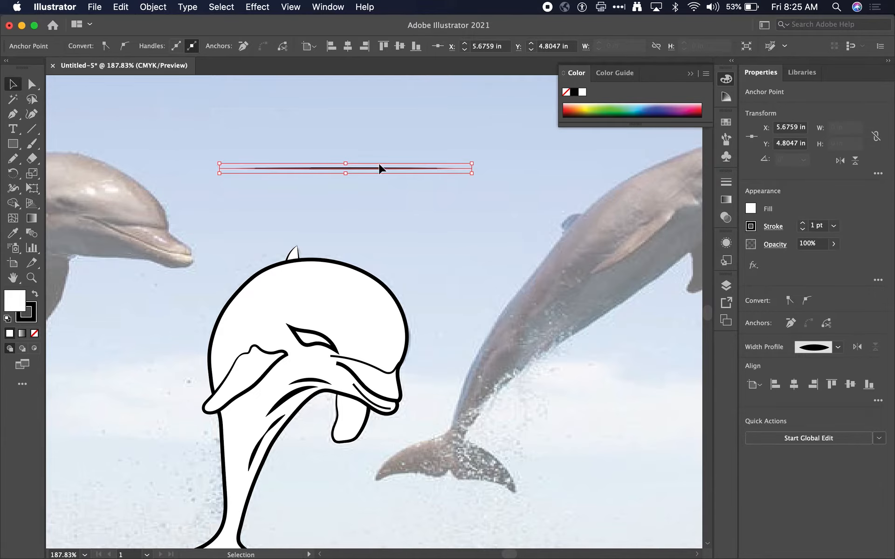
# - Give the straight line above the dolphin a Uniform width profile and a 2 pt stroke
pyautogui.scroll(3, 379, 168)
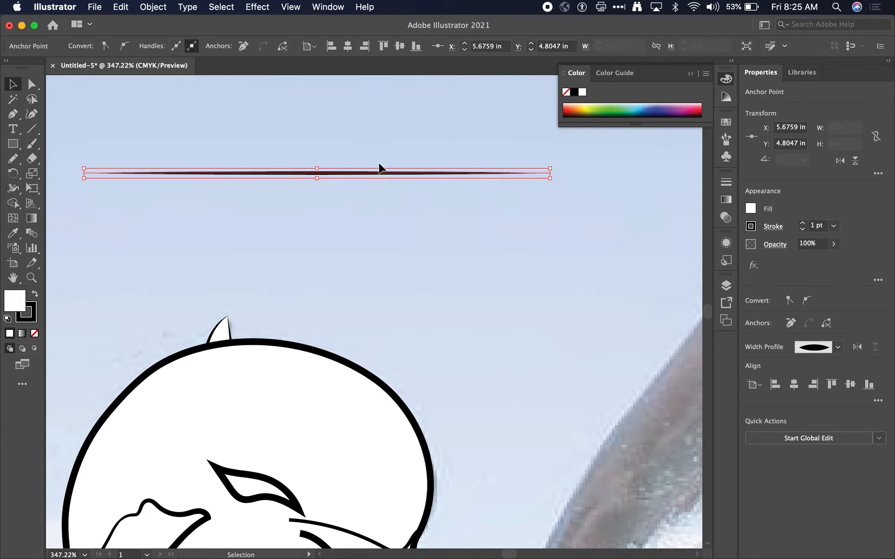
pyautogui.press('super+shift+a')
pyautogui.click(246, 180)
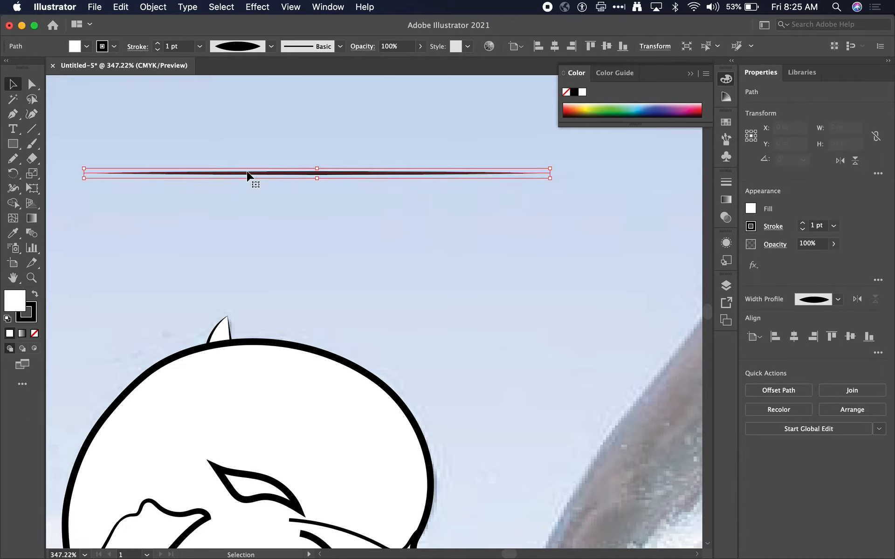
pyautogui.click(271, 46)
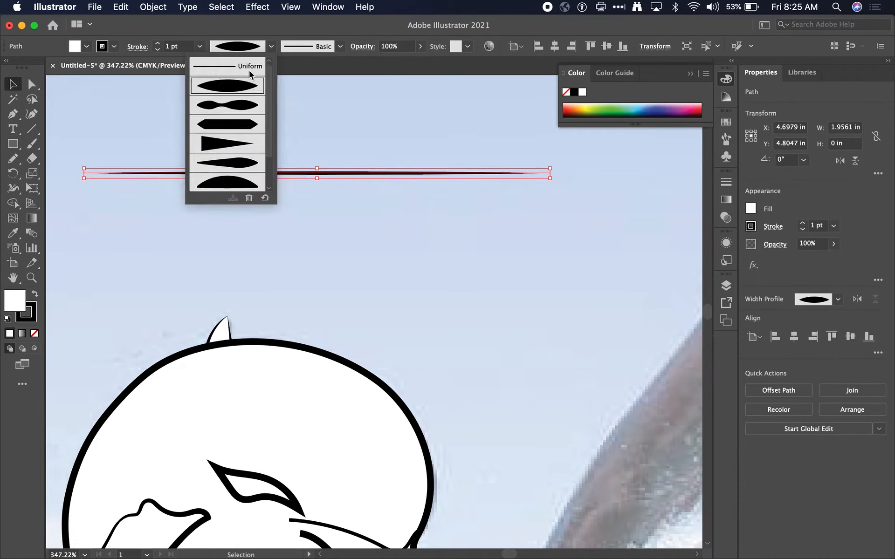
pyautogui.click(250, 67)
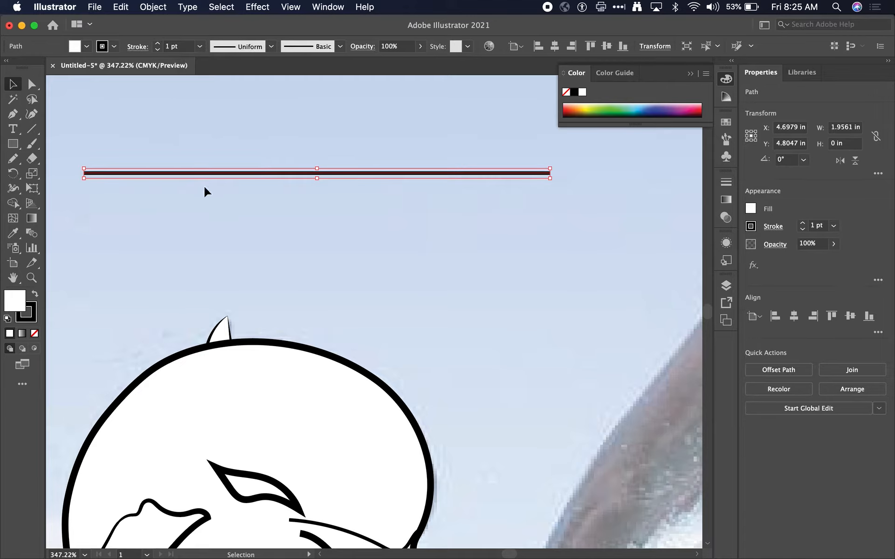
pyautogui.click(803, 223)
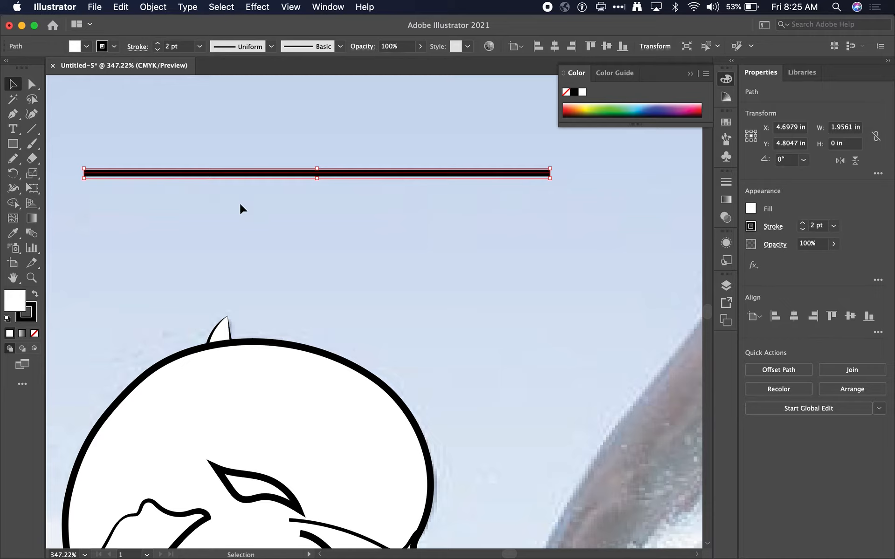
# - Reposition the straight line above the dolphin and reshape it into a wavy stroke with wide and narrow points using the Width tool
pyautogui.moveTo(112, 189); pyautogui.dragTo(162, 159)
pyautogui.click(11, 188)
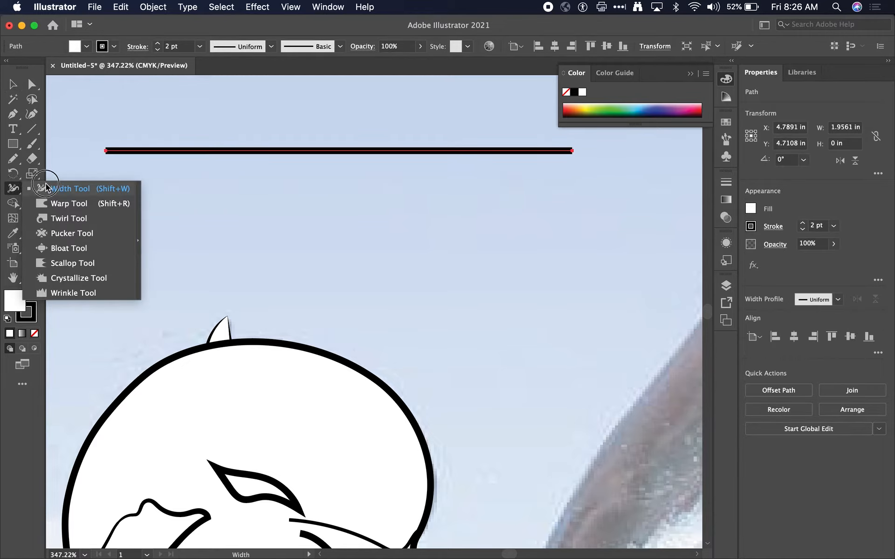
pyautogui.click(94, 189)
pyautogui.moveTo(129, 151)
pyautogui.mouseDown()
pyautogui.moveTo(130, 170)
pyautogui.moveTo(172, 154)
pyautogui.moveTo(256, 168)
pyautogui.moveTo(381, 157)
pyautogui.moveTo(411, 159)
pyautogui.moveTo(414, 174)
pyautogui.moveTo(411, 163)
pyautogui.mouseUp()
pyautogui.click(356, 170)
pyautogui.moveTo(495, 162); pyautogui.dragTo(463, 163)
pyautogui.click(471, 174)
pyautogui.moveTo(540, 164); pyautogui.dragTo(542, 158)
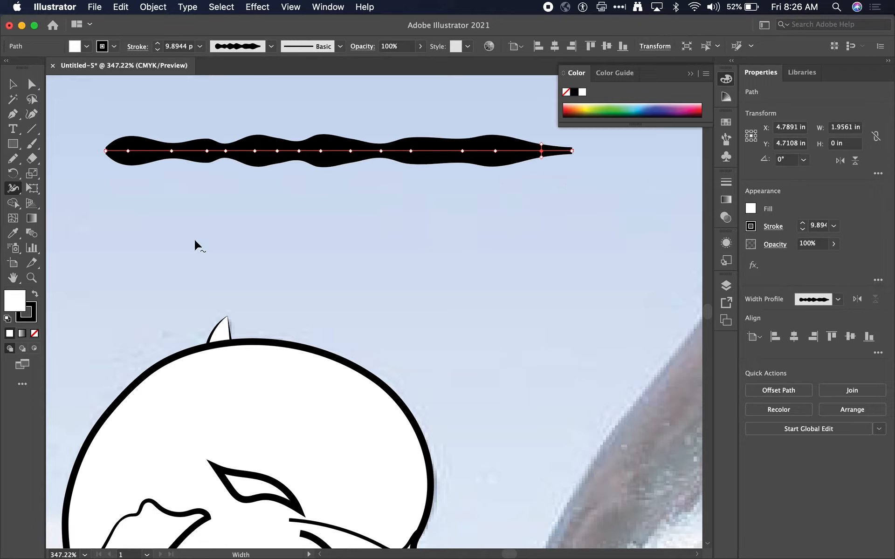
# - Save the wavy line's stroke shape as a variable width profile named "wobbly"
pyautogui.click(270, 47)
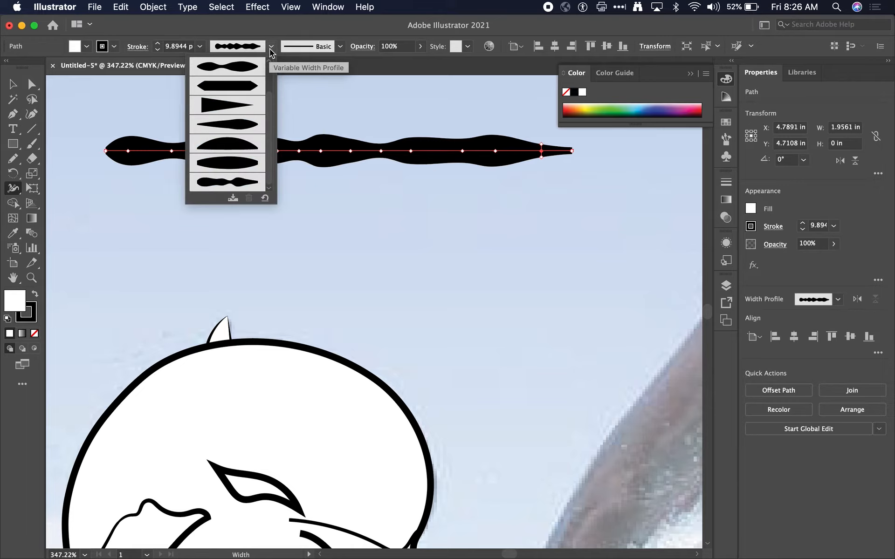
pyautogui.click(235, 197)
pyautogui.write('wobbly')
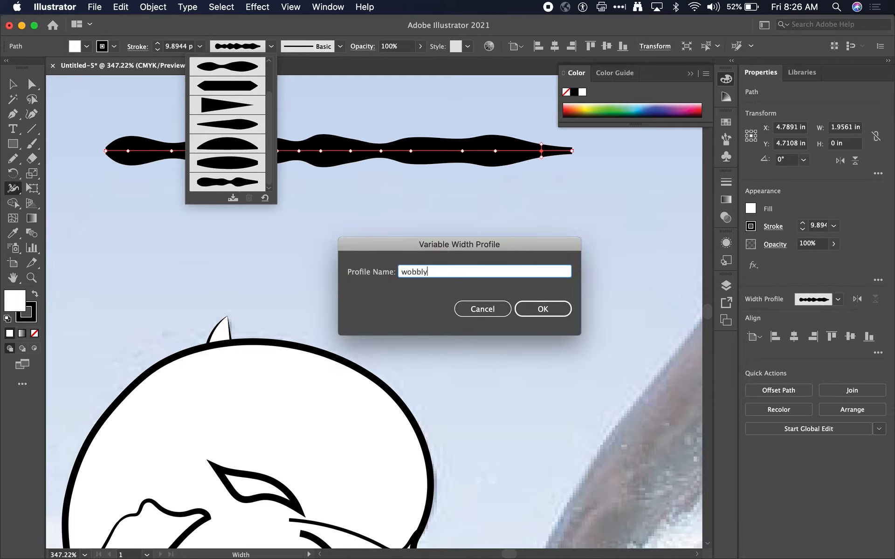
pyautogui.press('Return')
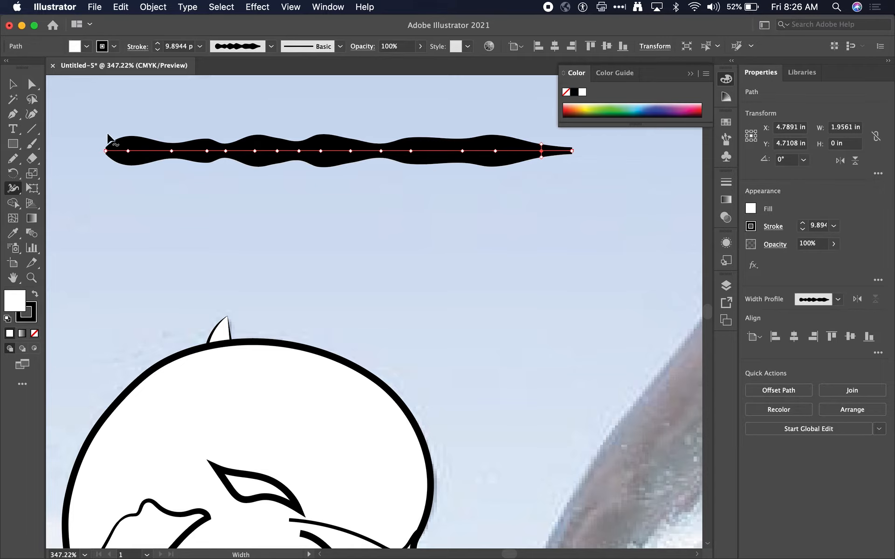
# - Apply the saved wobbly width profile to the dolphin's main body outline
pyautogui.click(13, 84)
pyautogui.scroll(-3, 279, 260)
pyautogui.hscroll(-2, 280, 260)
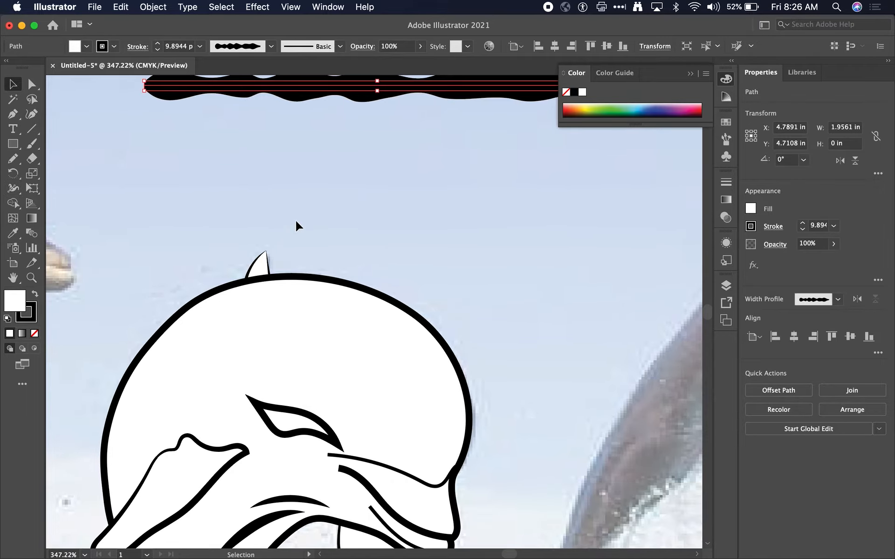
pyautogui.scroll(3, 295, 227)
pyautogui.hscroll(-2, 295, 227)
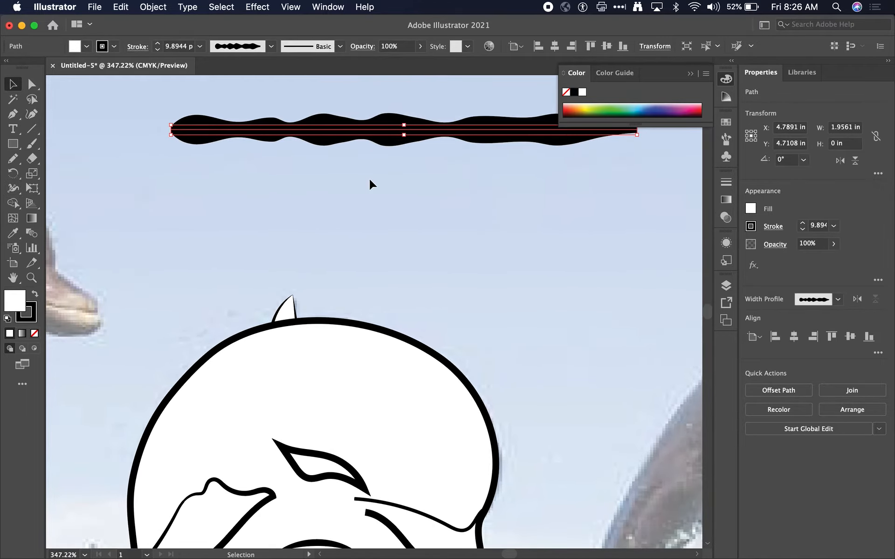
pyautogui.scroll(-5, 370, 185)
pyautogui.hscroll(-2, 369, 185)
pyautogui.click(369, 210)
pyautogui.click(370, 215)
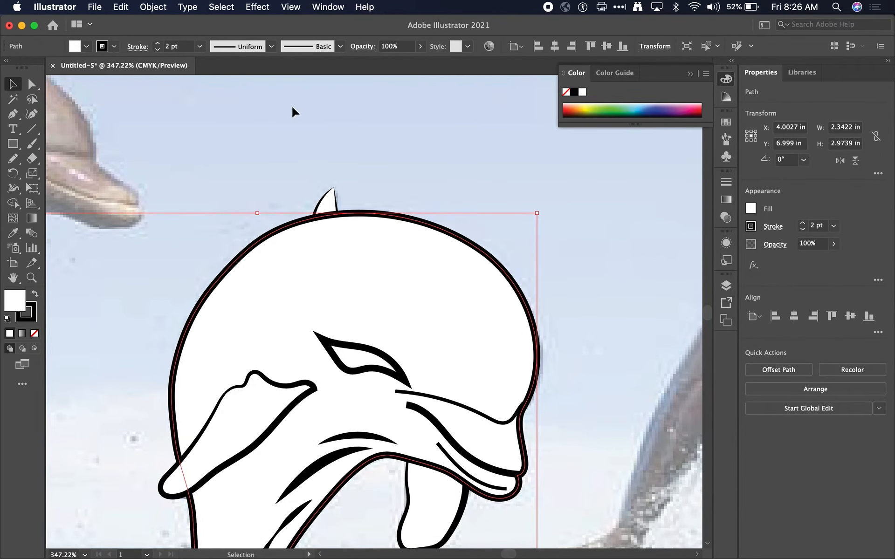
pyautogui.click(271, 47)
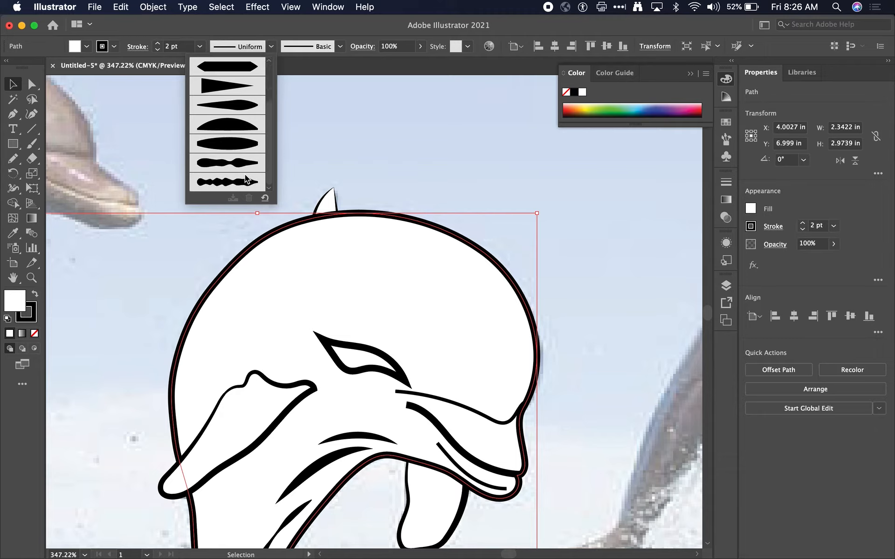
pyautogui.click(218, 183)
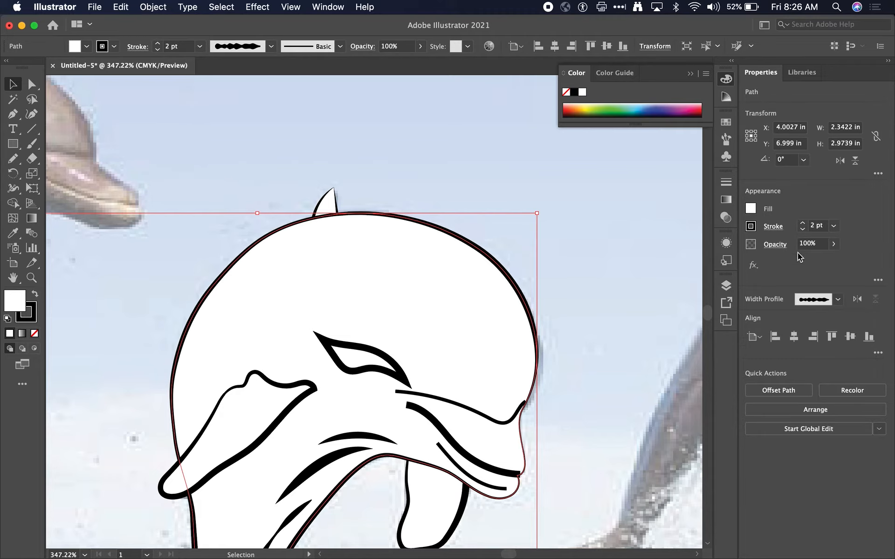
# - Set the dolphin body outline's stroke weight to 5 pt and deselect it
pyautogui.click(803, 225)
pyautogui.click(802, 226)
pyautogui.click(802, 225)
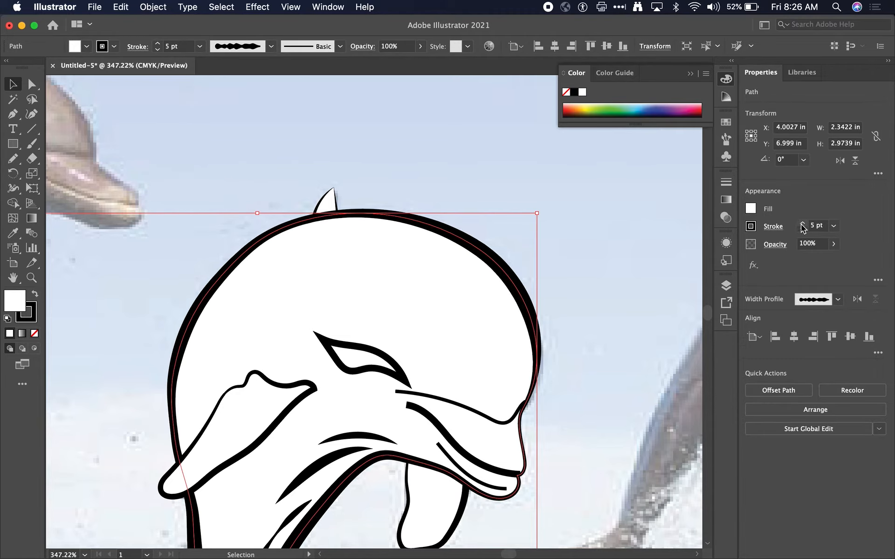
pyautogui.scroll(-5, 466, 303)
pyautogui.hscroll(-1, 466, 303)
pyautogui.scroll(-5, 460, 314)
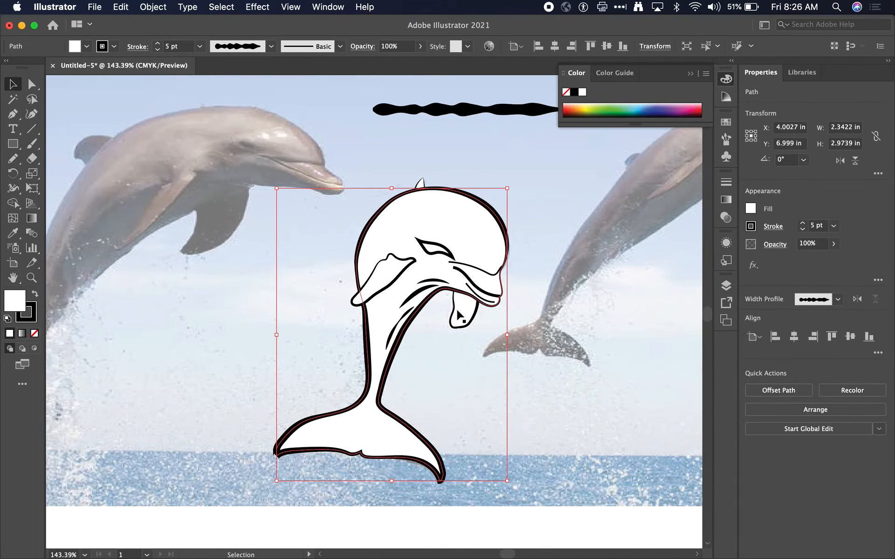
pyautogui.click(433, 410)
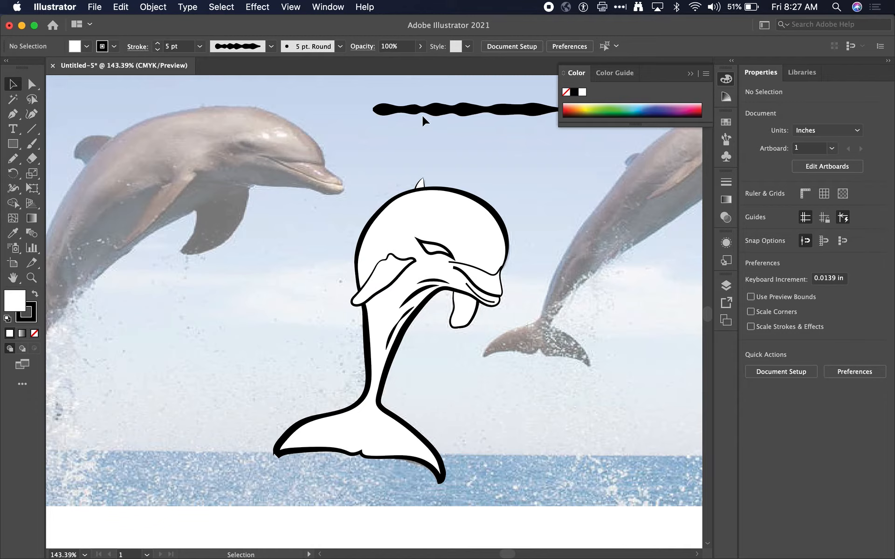
# - Move the wavy line to about X 4.43 in, Y 4.74 in, directly above the dolphin's head, and review the available width profiles
pyautogui.moveTo(428, 109)
pyautogui.mouseDown()
pyautogui.moveTo(395, 125)
pyautogui.moveTo(399, 112)
pyautogui.mouseUp()
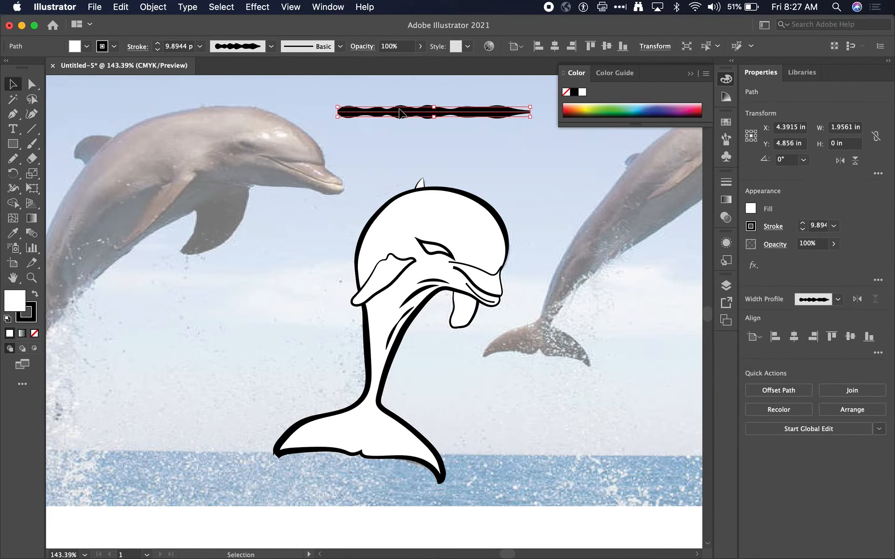
pyautogui.click(256, 47)
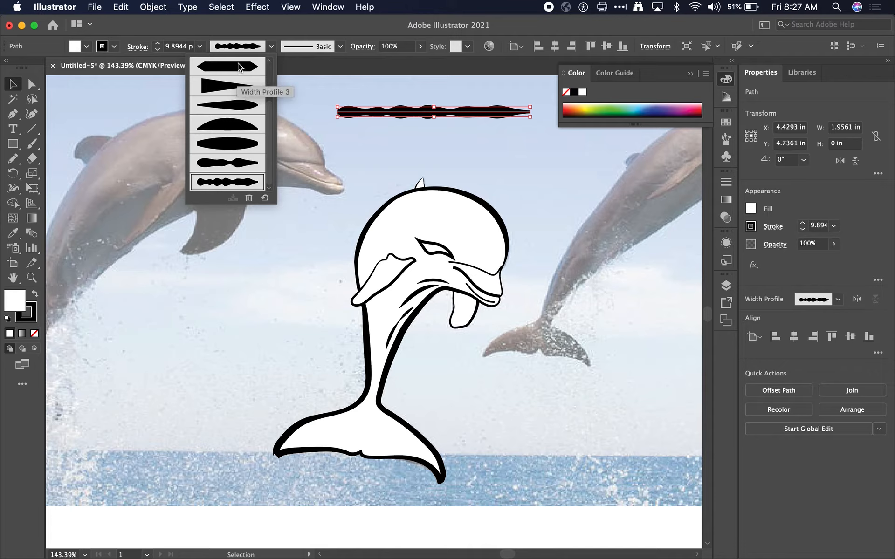
pyautogui.click(235, 302)
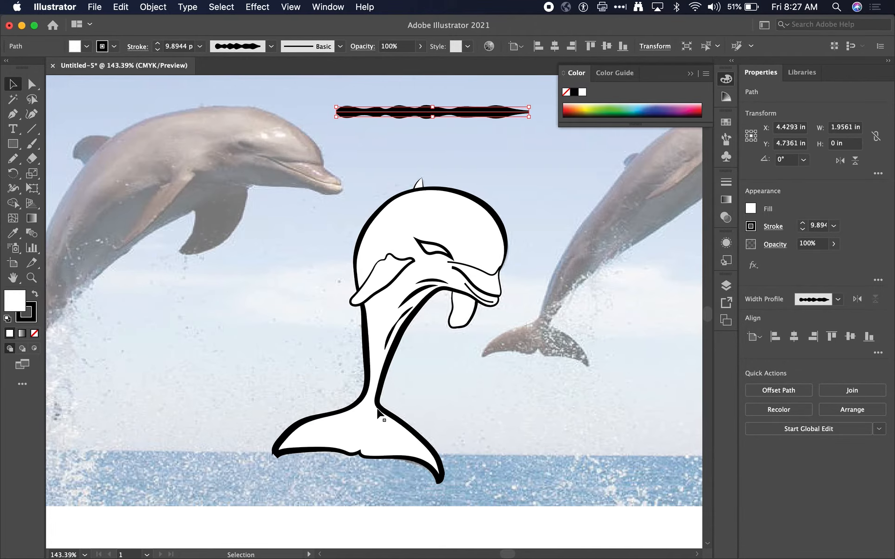
pyautogui.scroll(2, 377, 414)
pyautogui.hscroll(3, 377, 414)
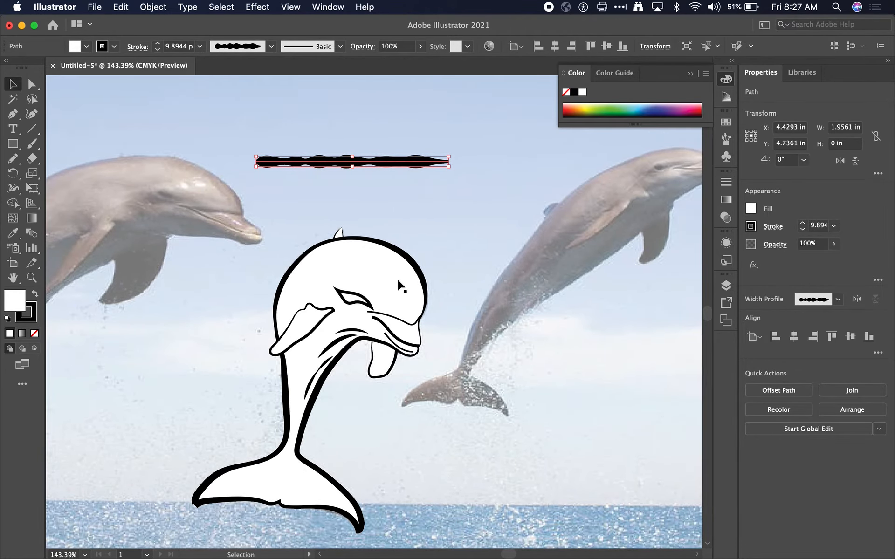